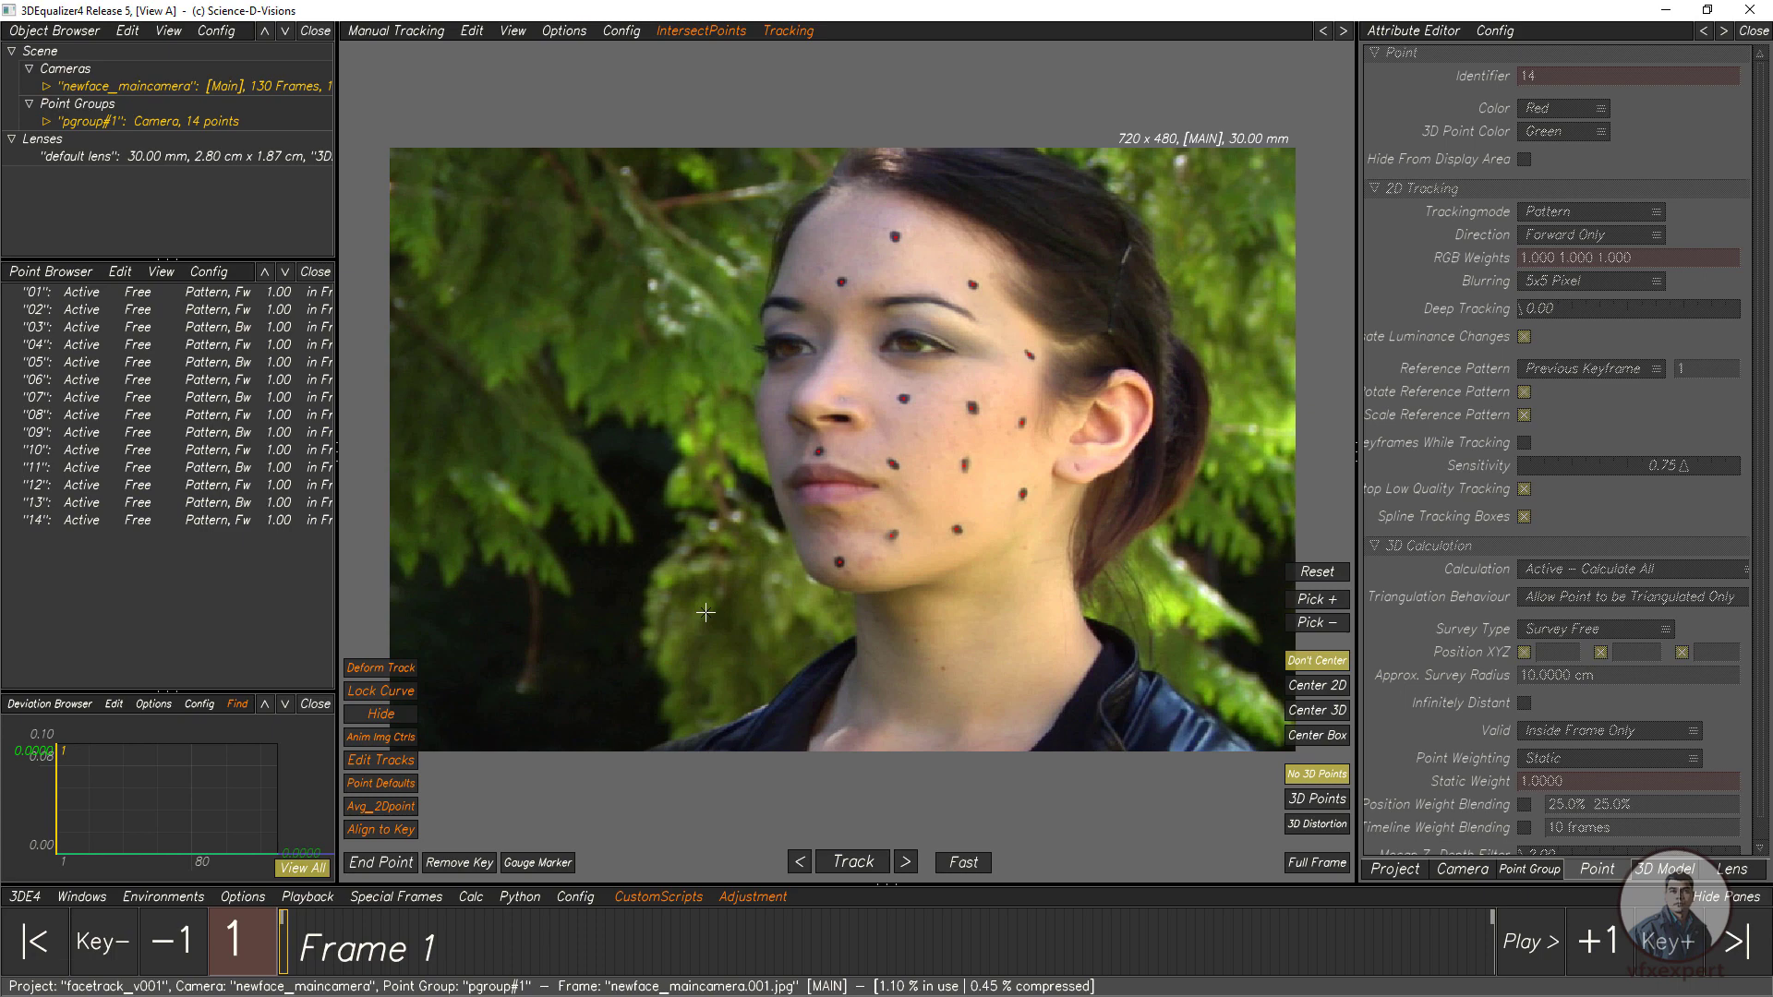
Step: Select all 14 face points, scrub the shot, inspect points 11, 09, 06, 07 and 10, then reselect all
left_click_drag(189, 591, 231, 284)
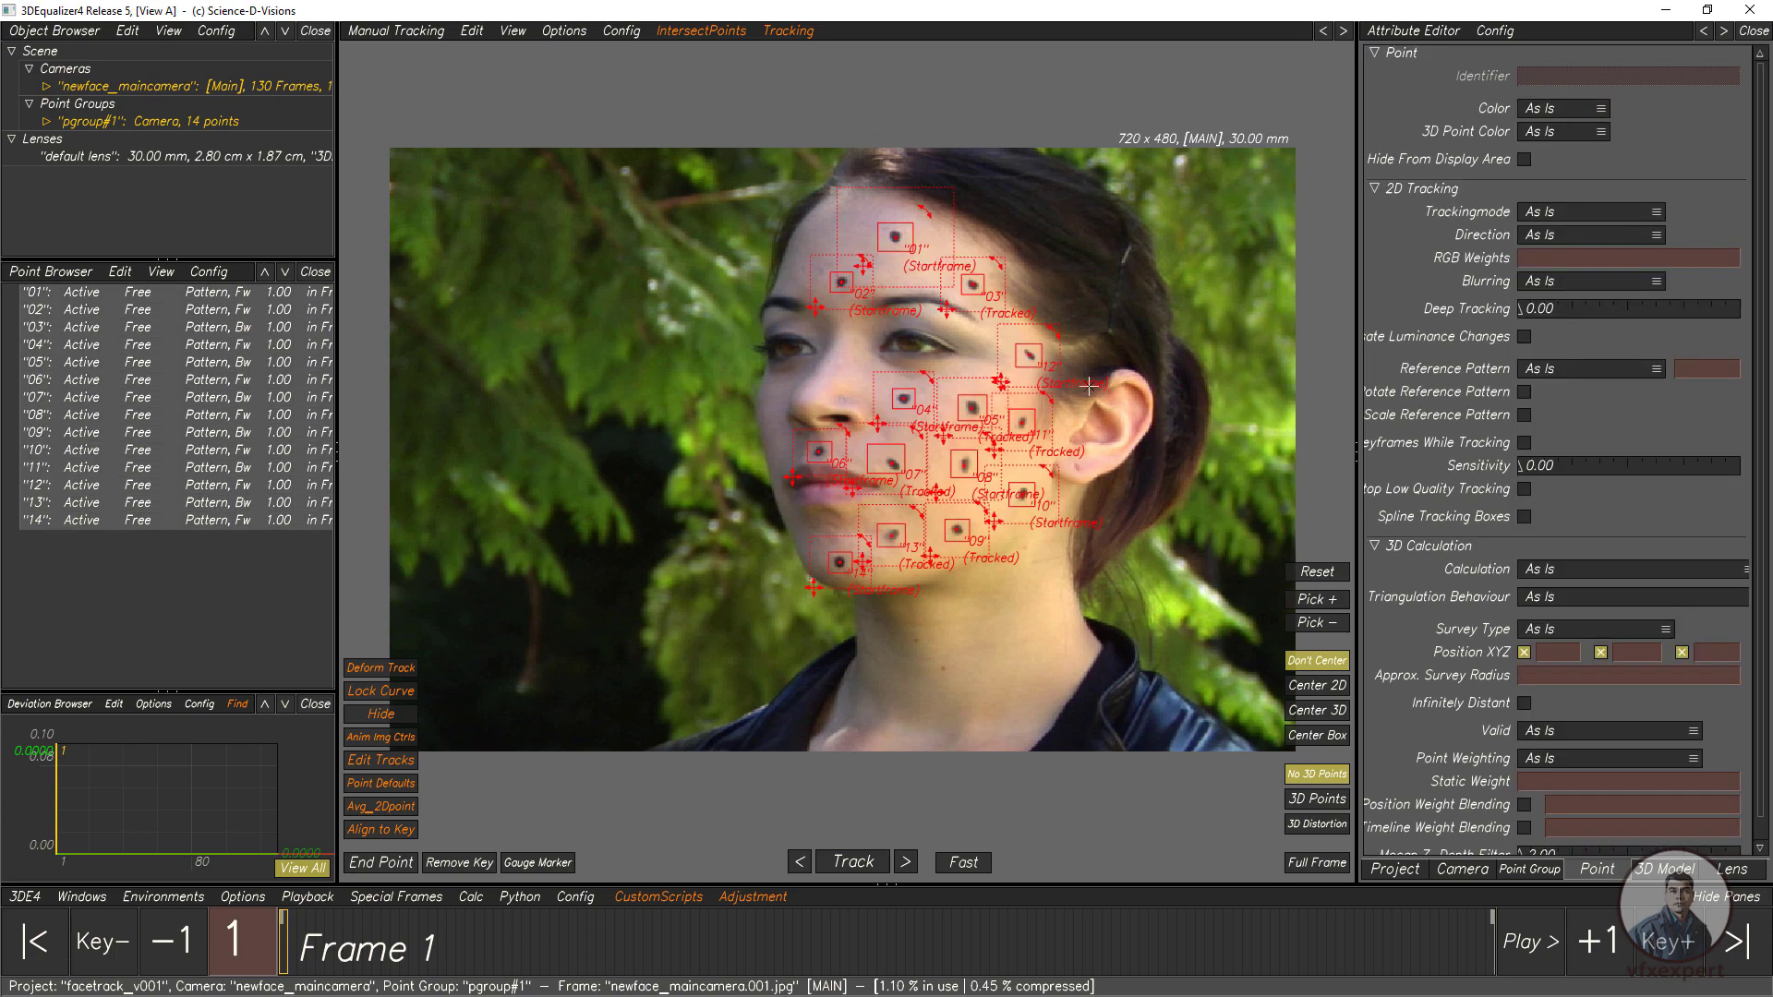
left_click_drag(330, 955, 192, 914)
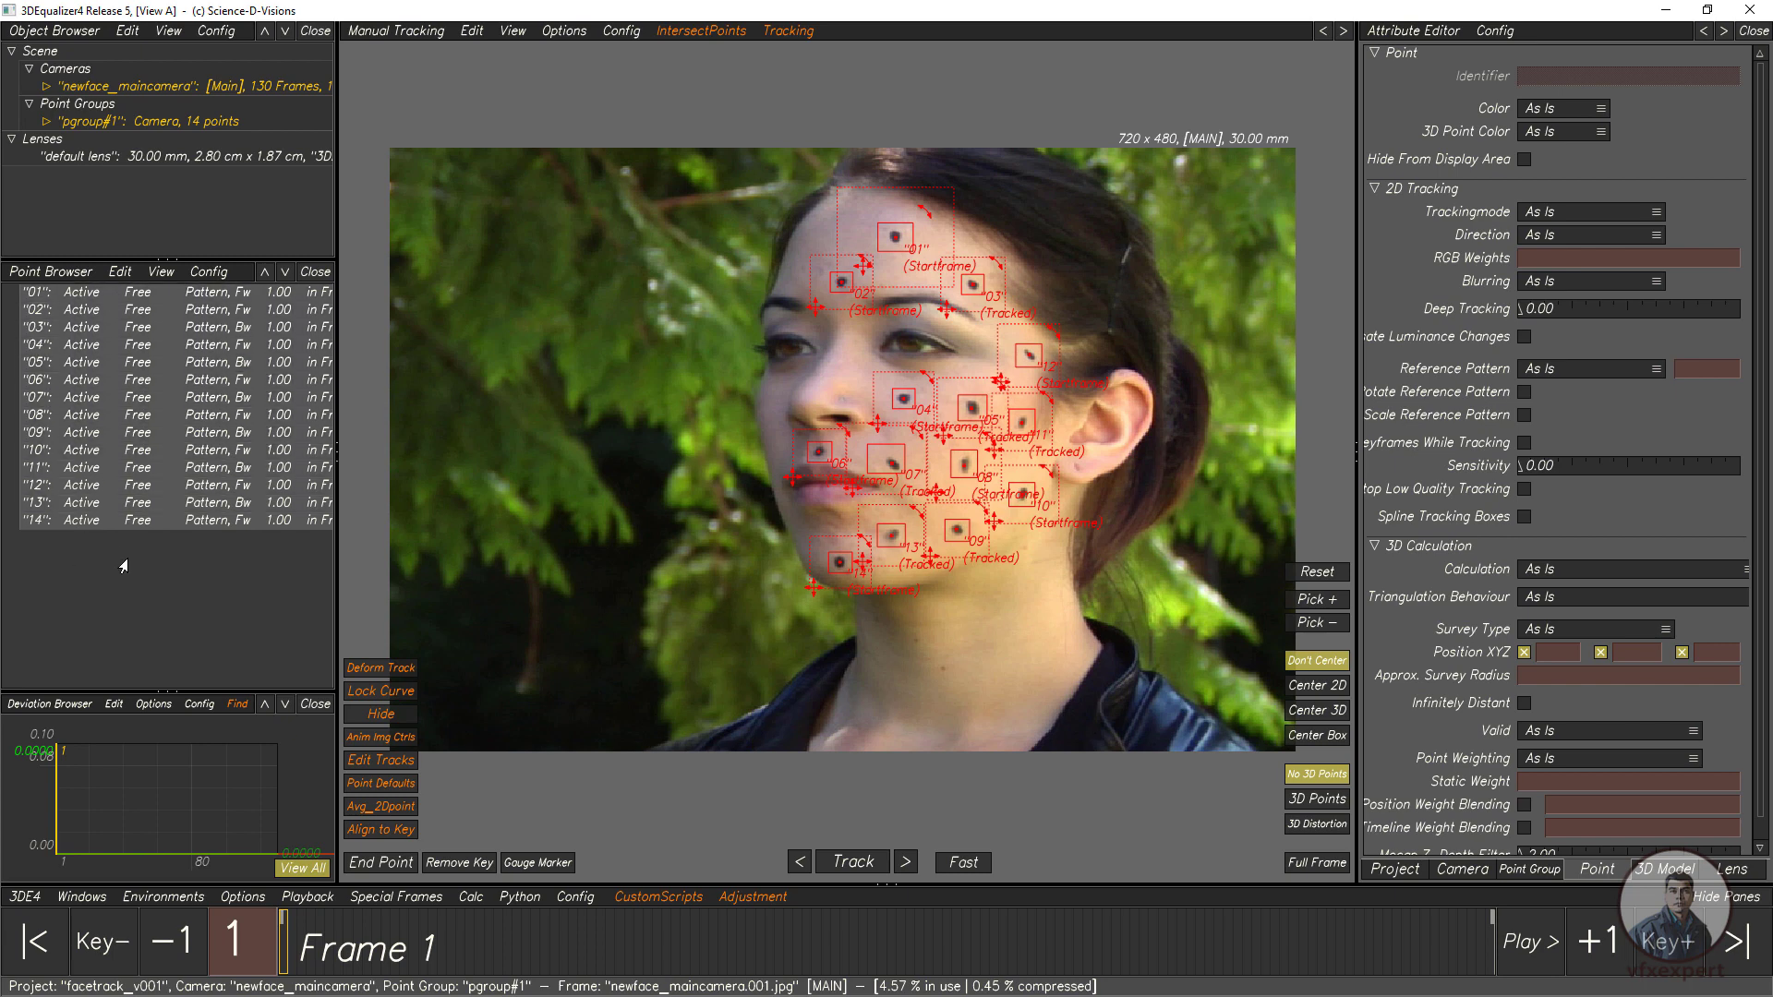
left_click(83, 469)
left_click(82, 432)
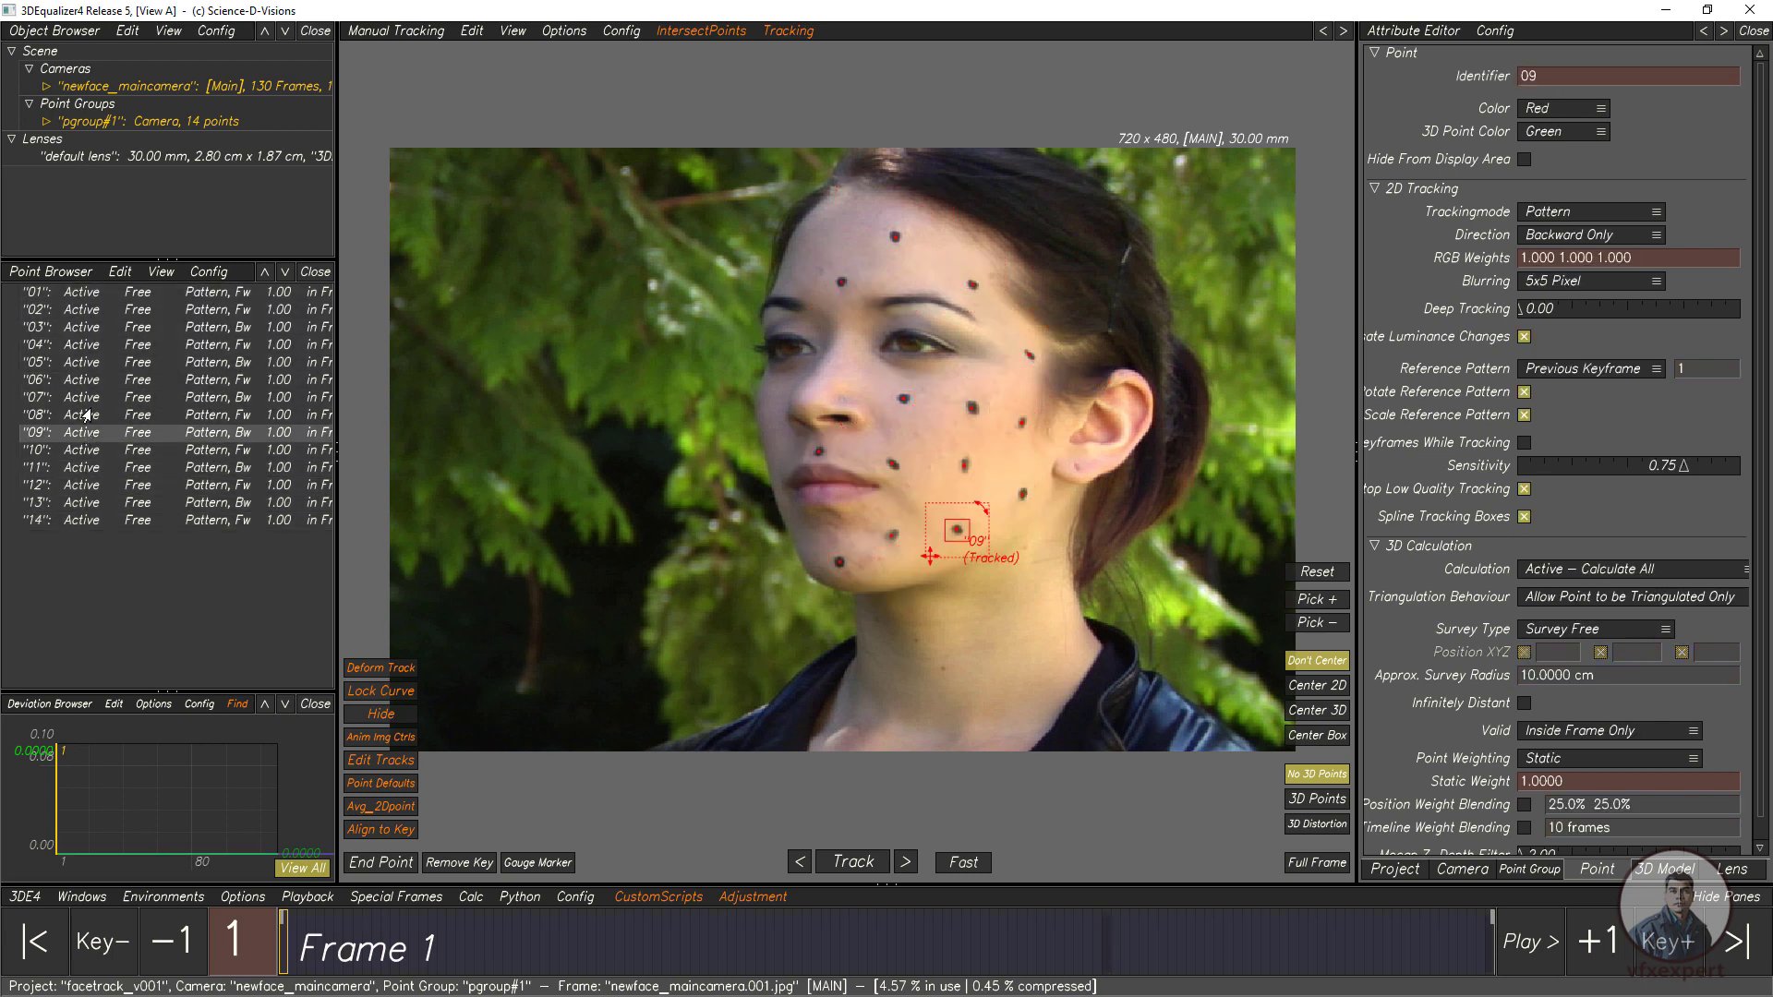
left_click(81, 382)
left_click(81, 399, "ctrl")
left_click(83, 450, "ctrl")
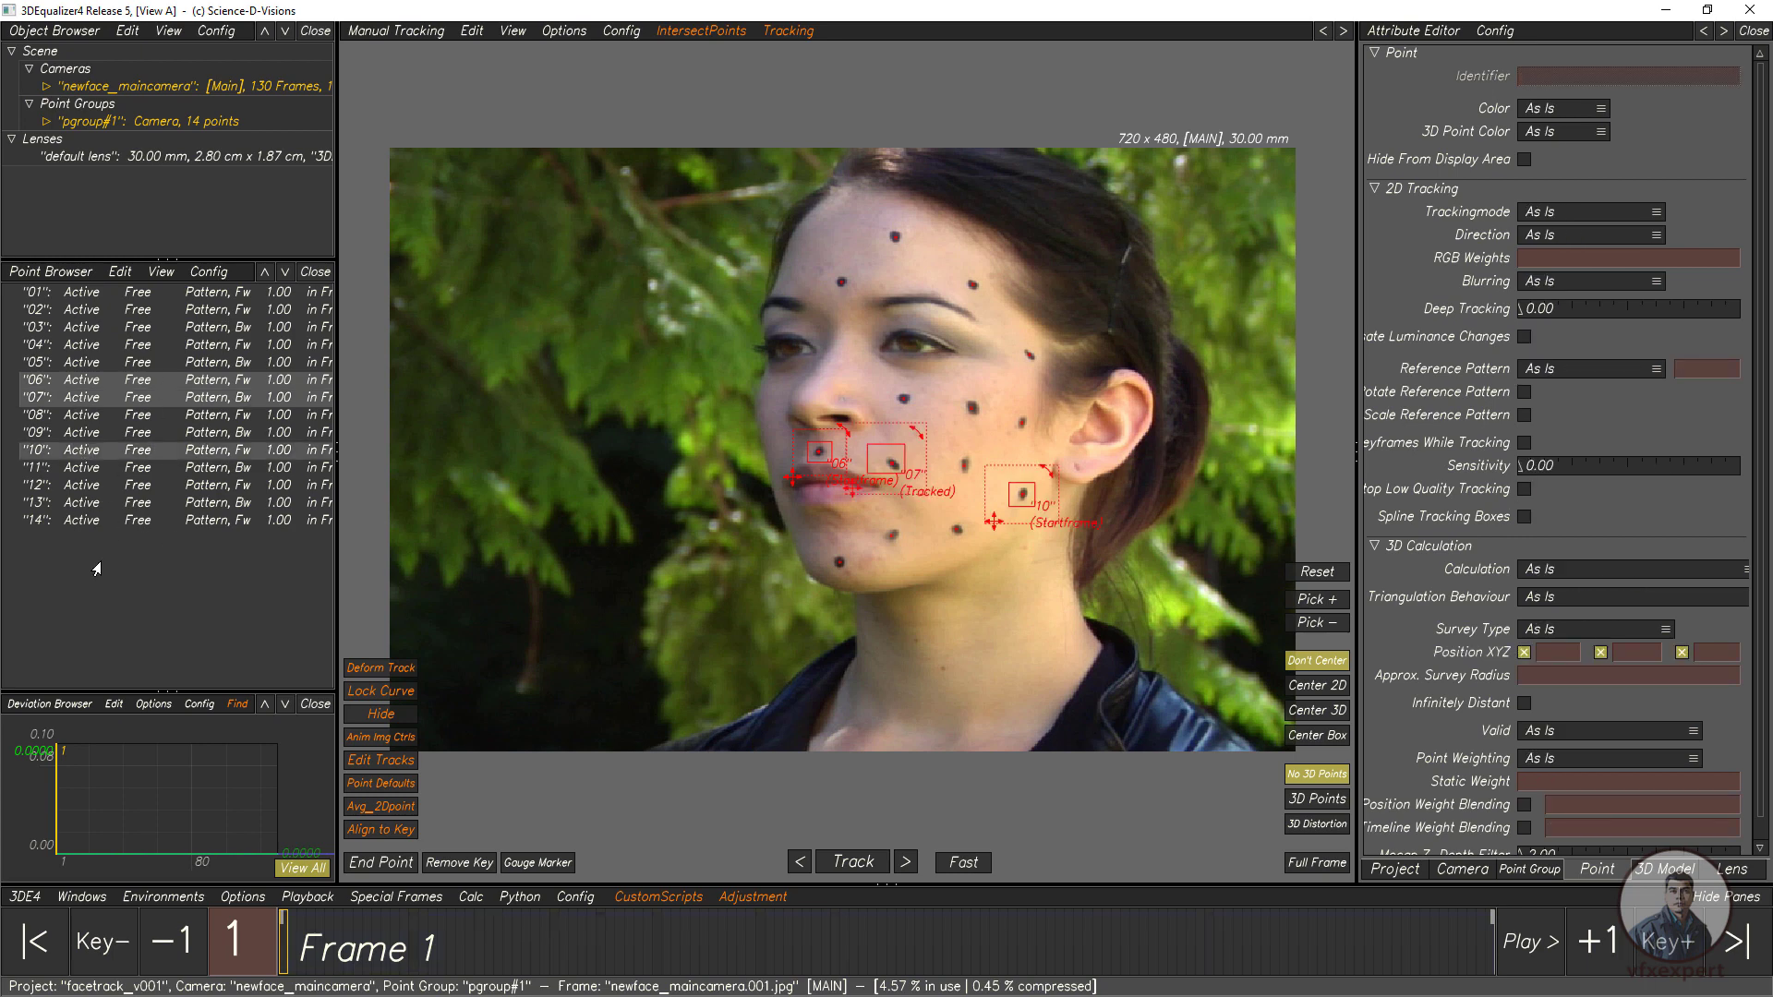
left_click_drag(99, 580, 106, 292)
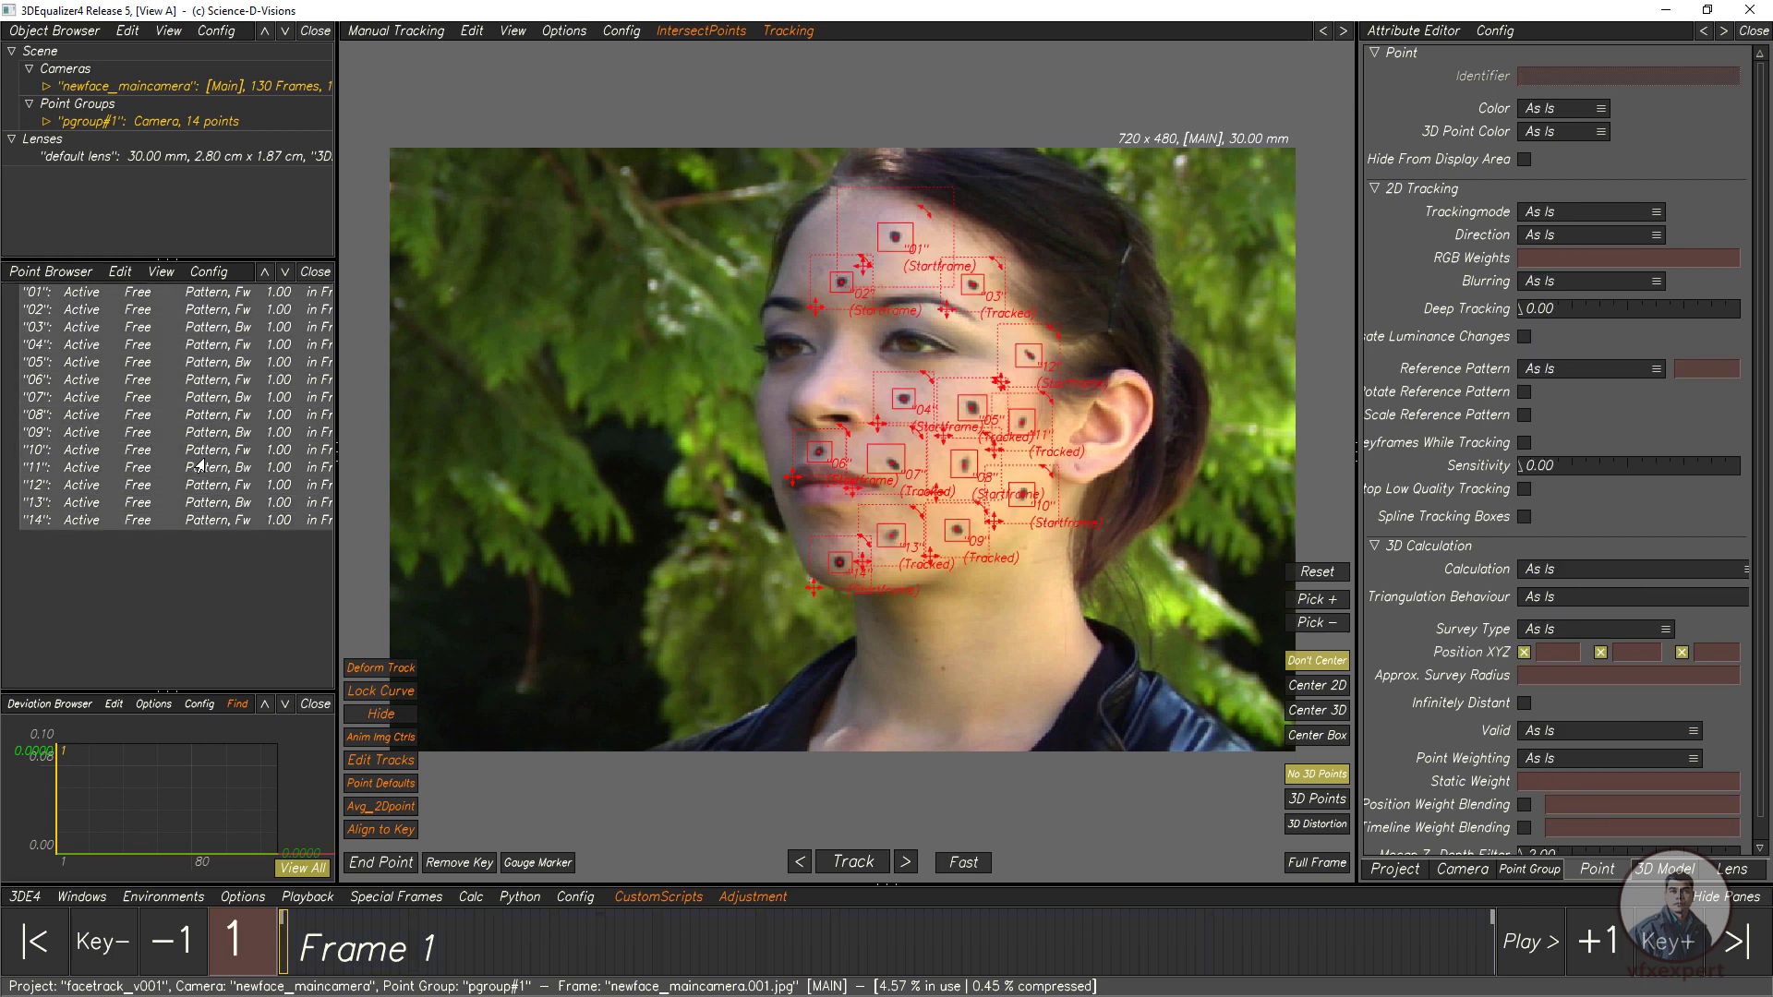
Step: Run Export 2D Tracks To Nuke, saving as 2d_tracks_v001 in the Face Main Camera Export folder
left_click(16, 896)
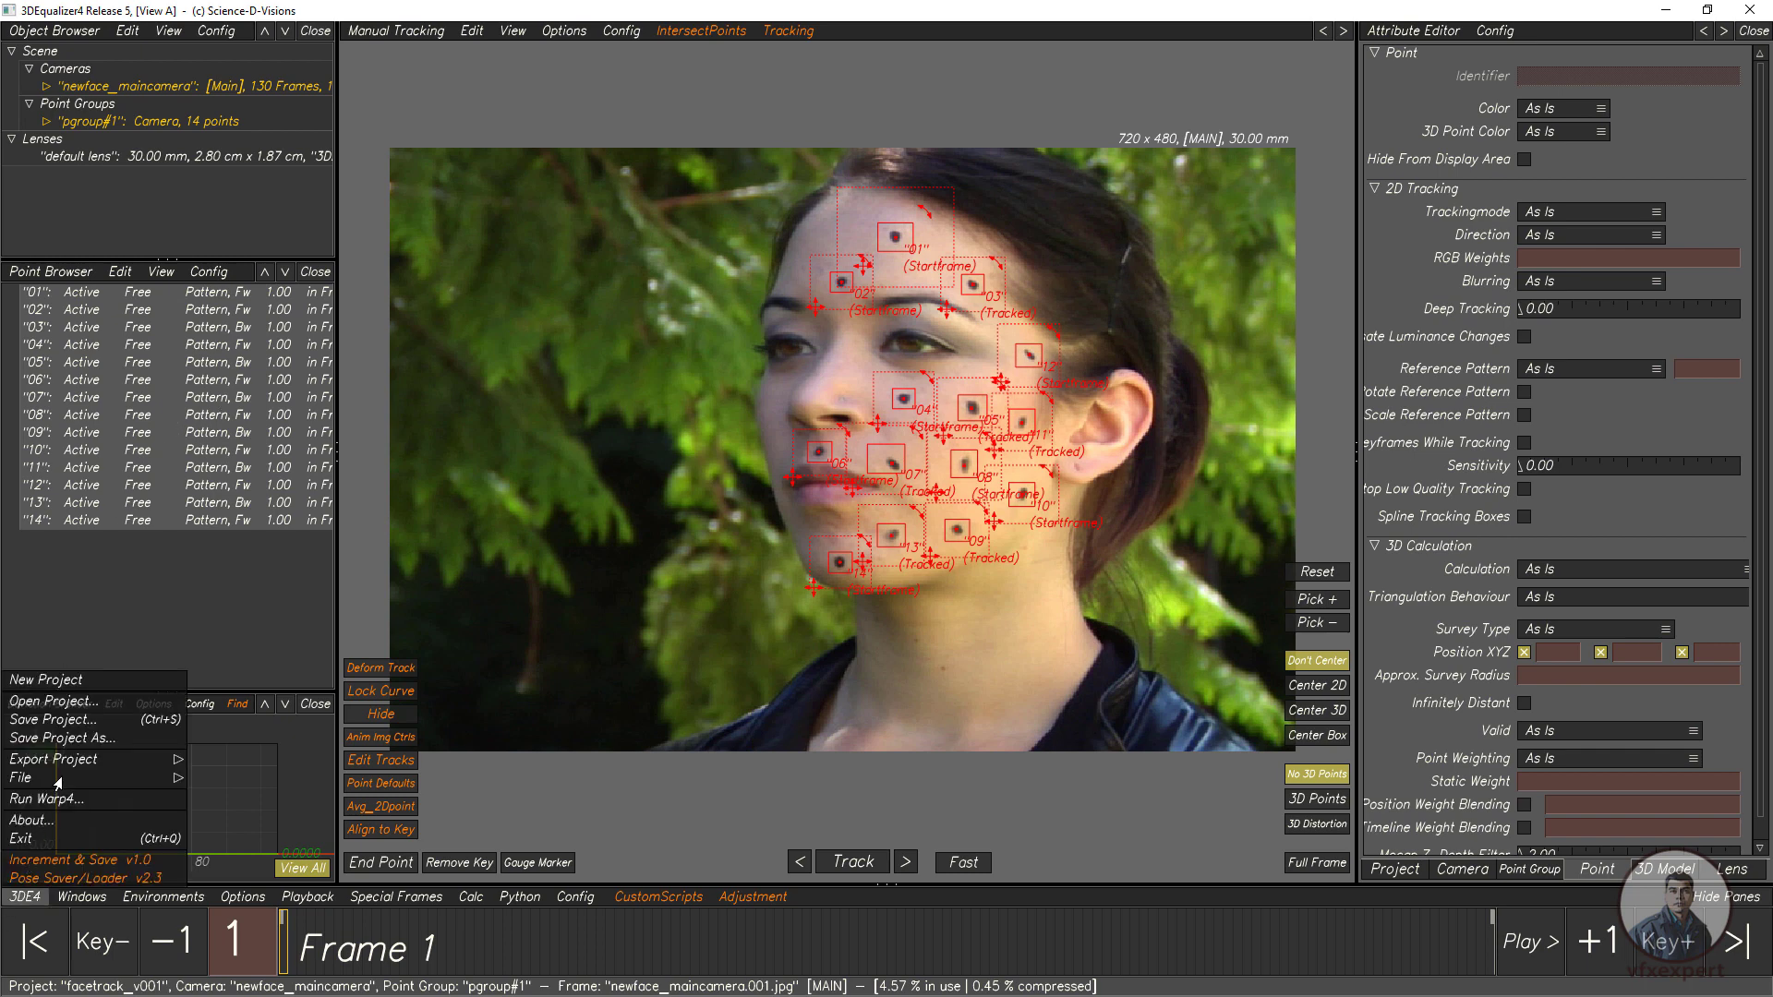
mouse_move(58, 784)
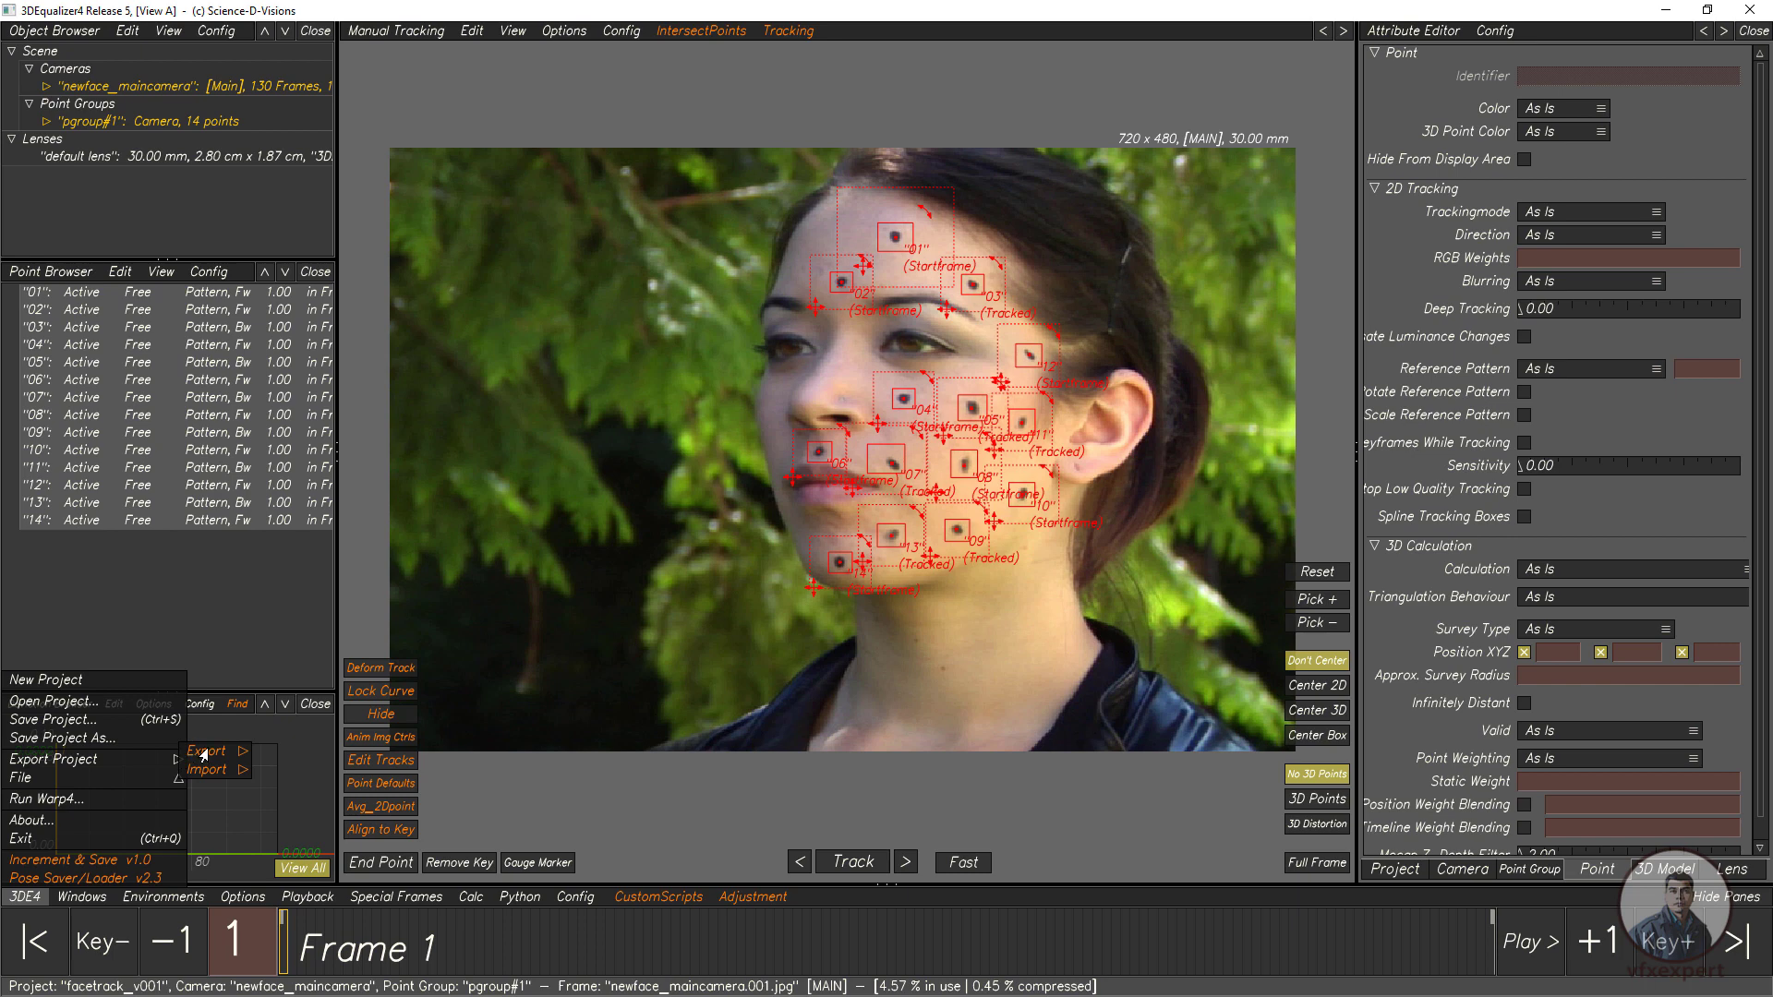
mouse_move(203, 754)
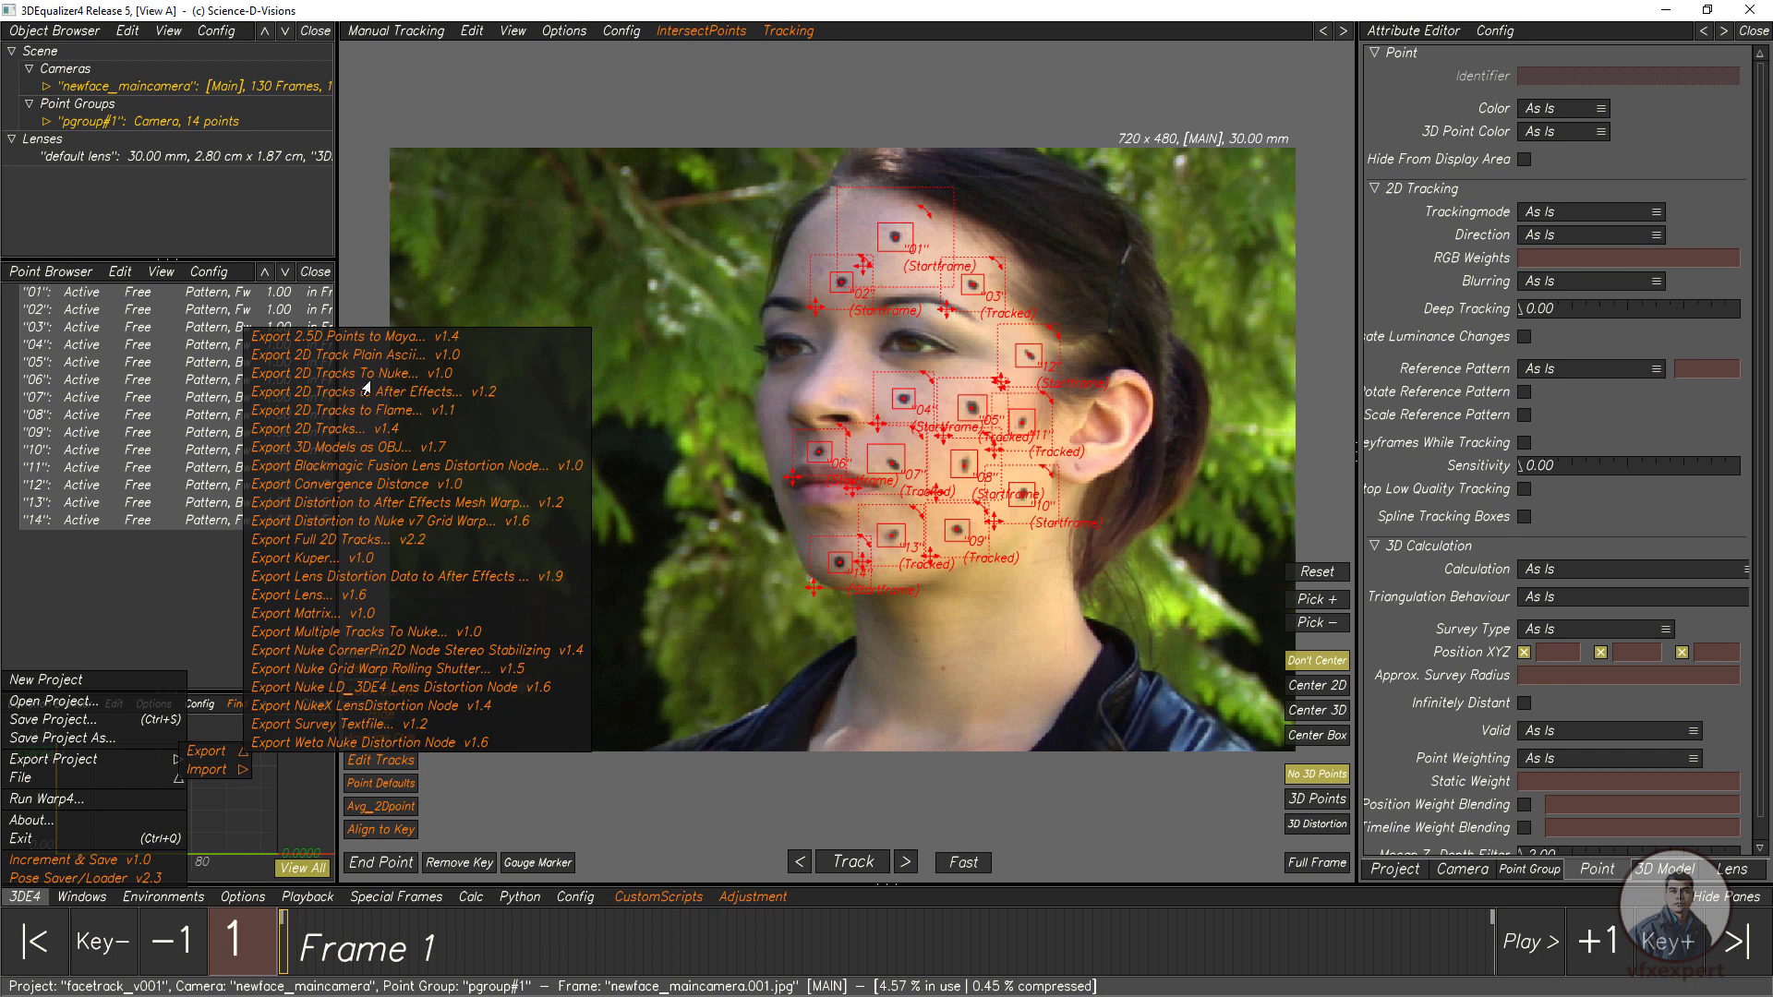
left_click(386, 374)
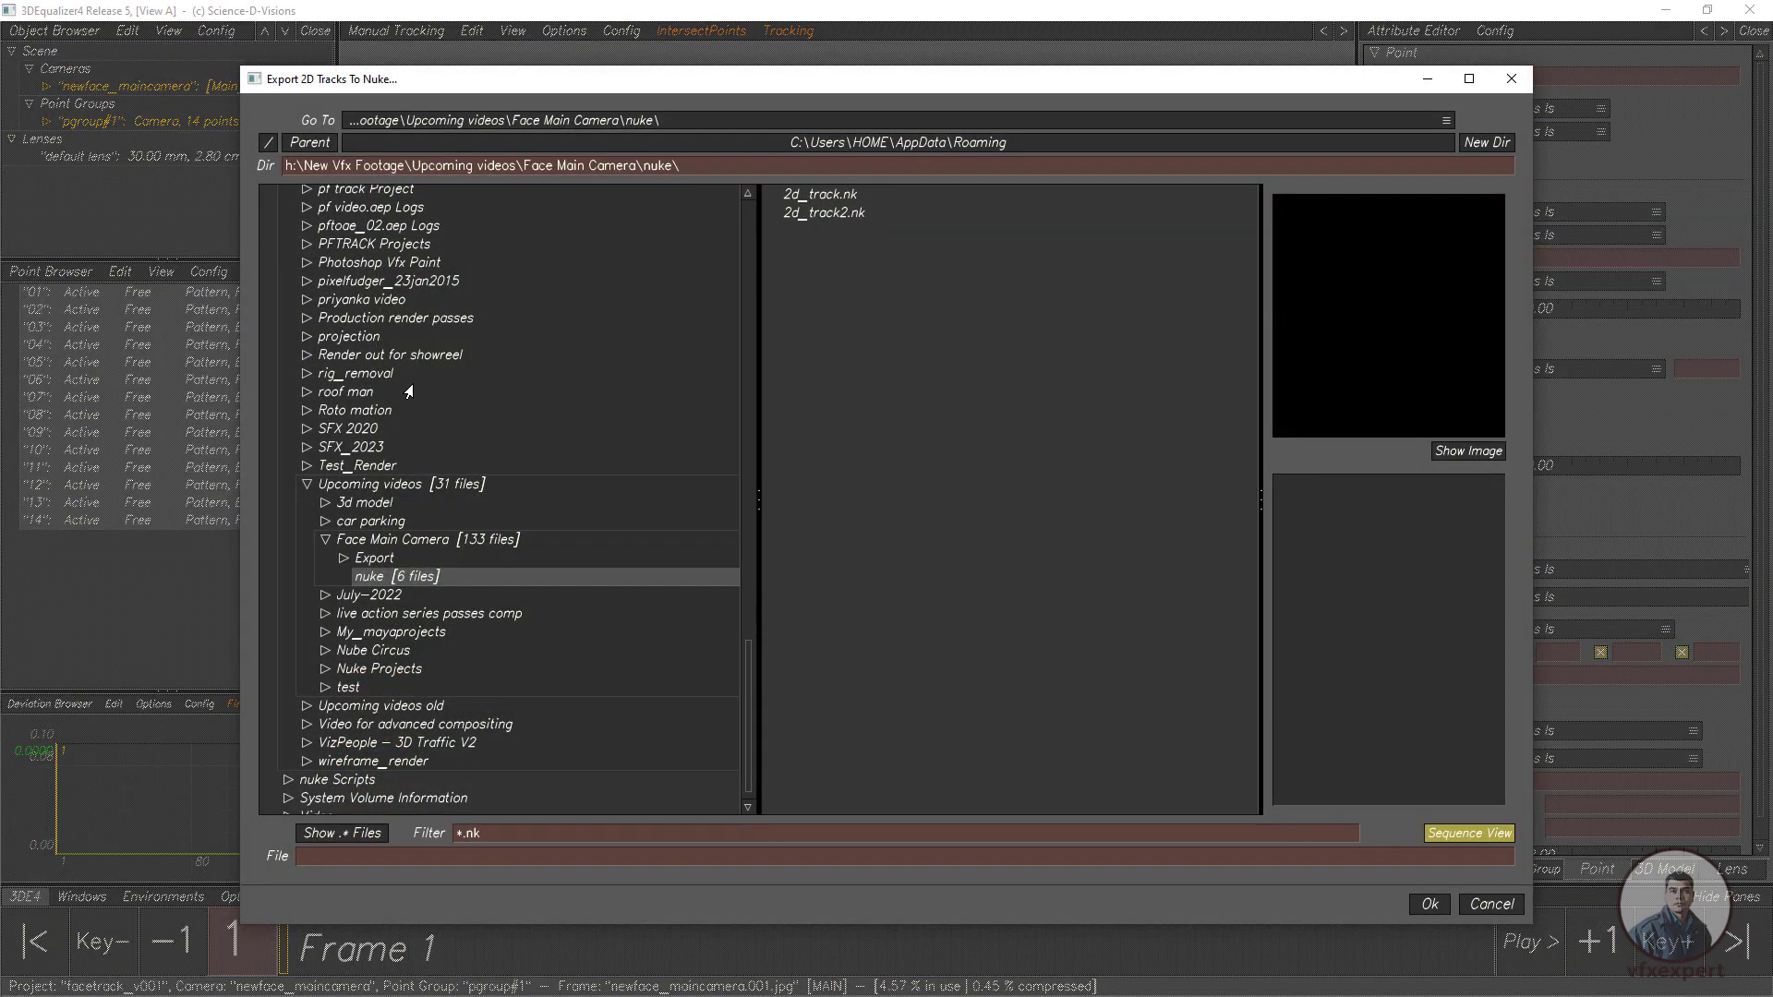
left_click(373, 560)
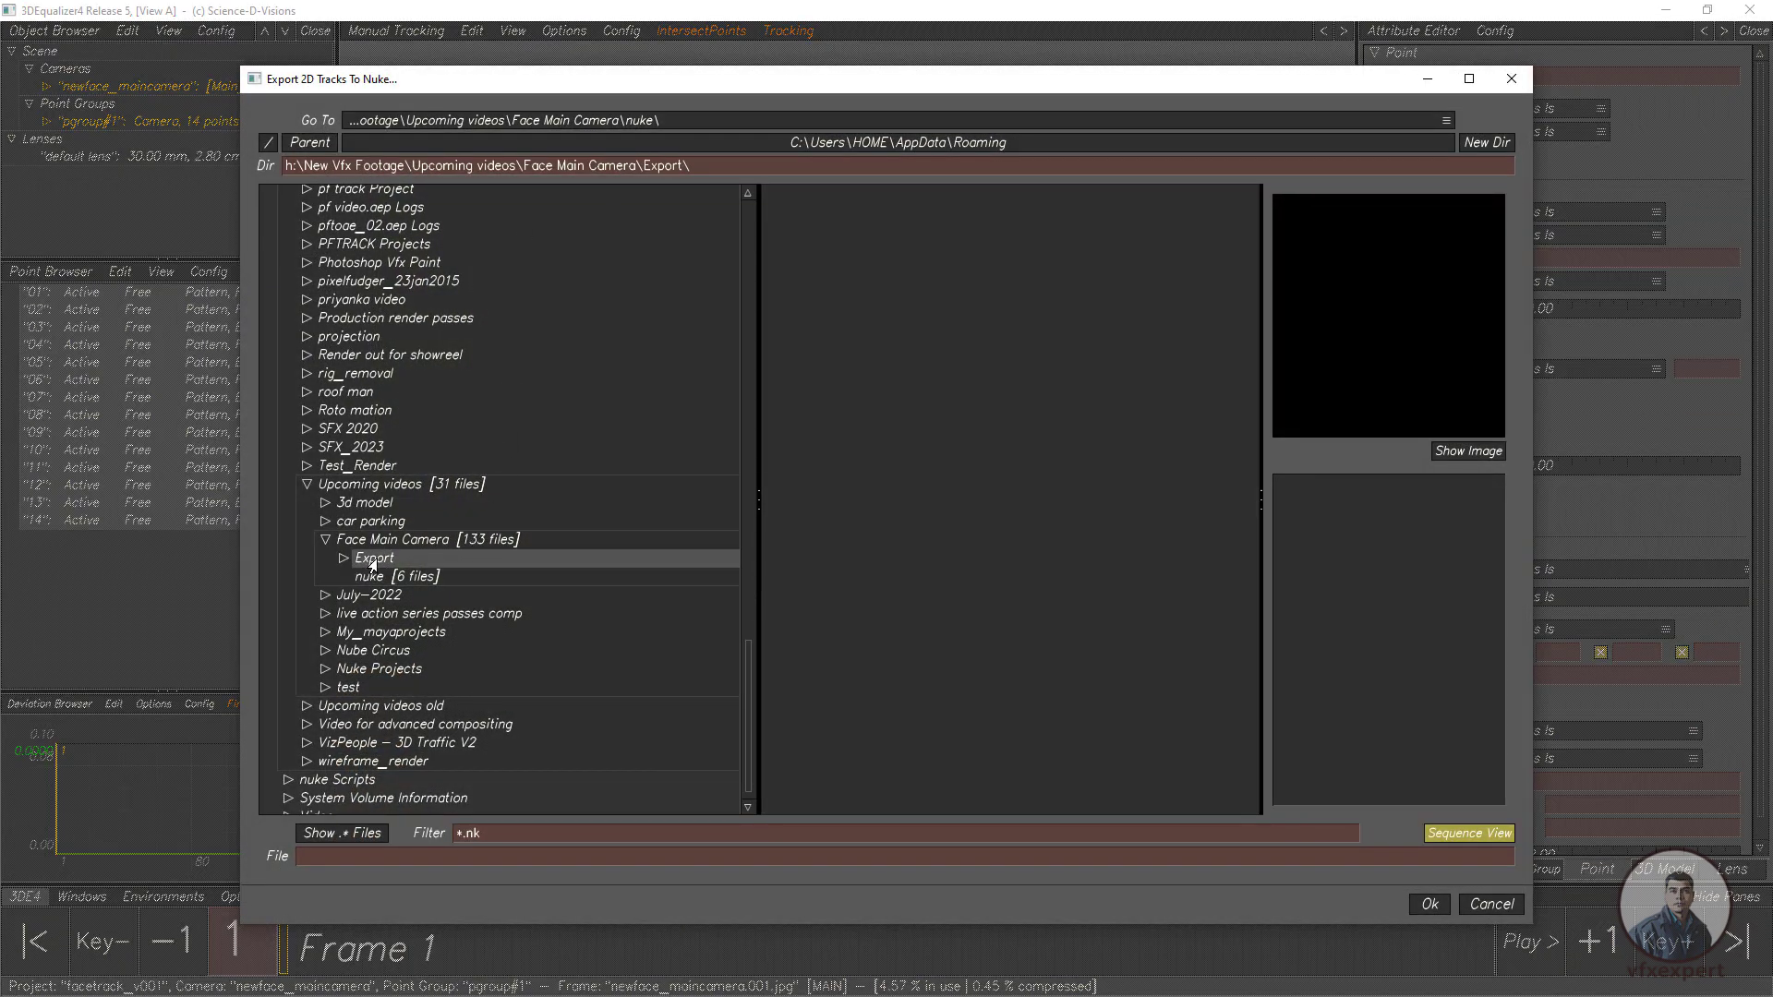
left_click(327, 854)
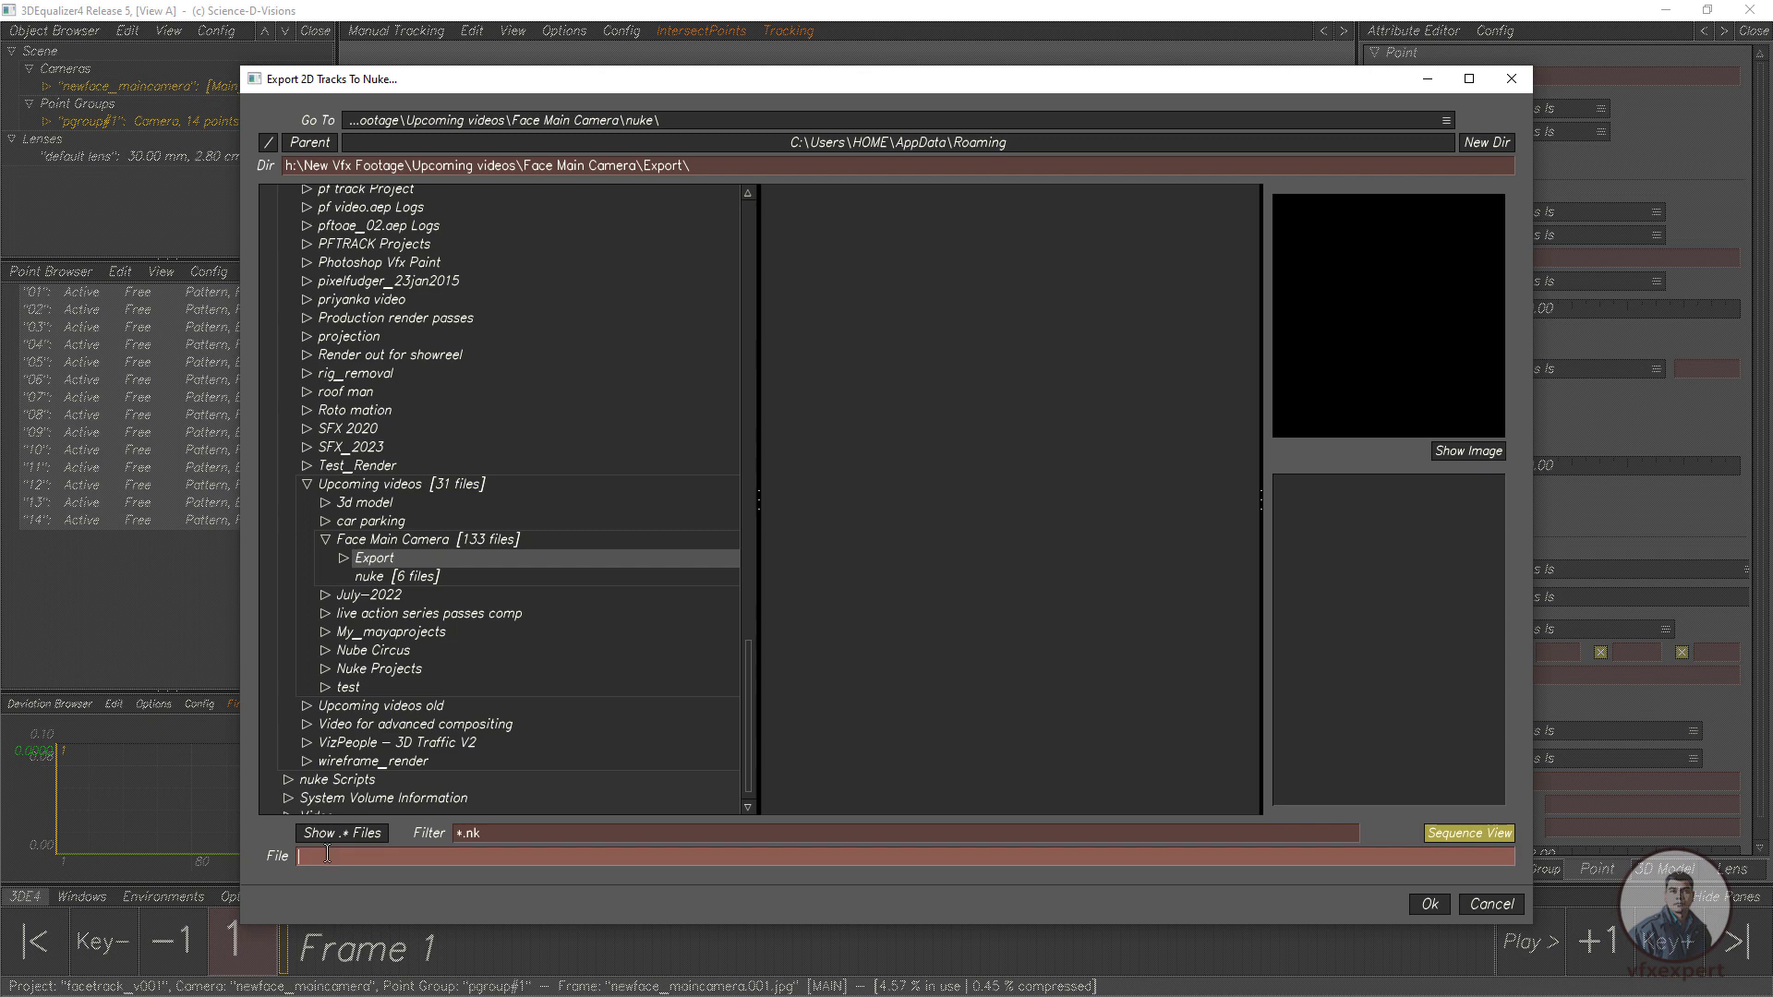
type("2d_tracks_v001")
left_click(1427, 905)
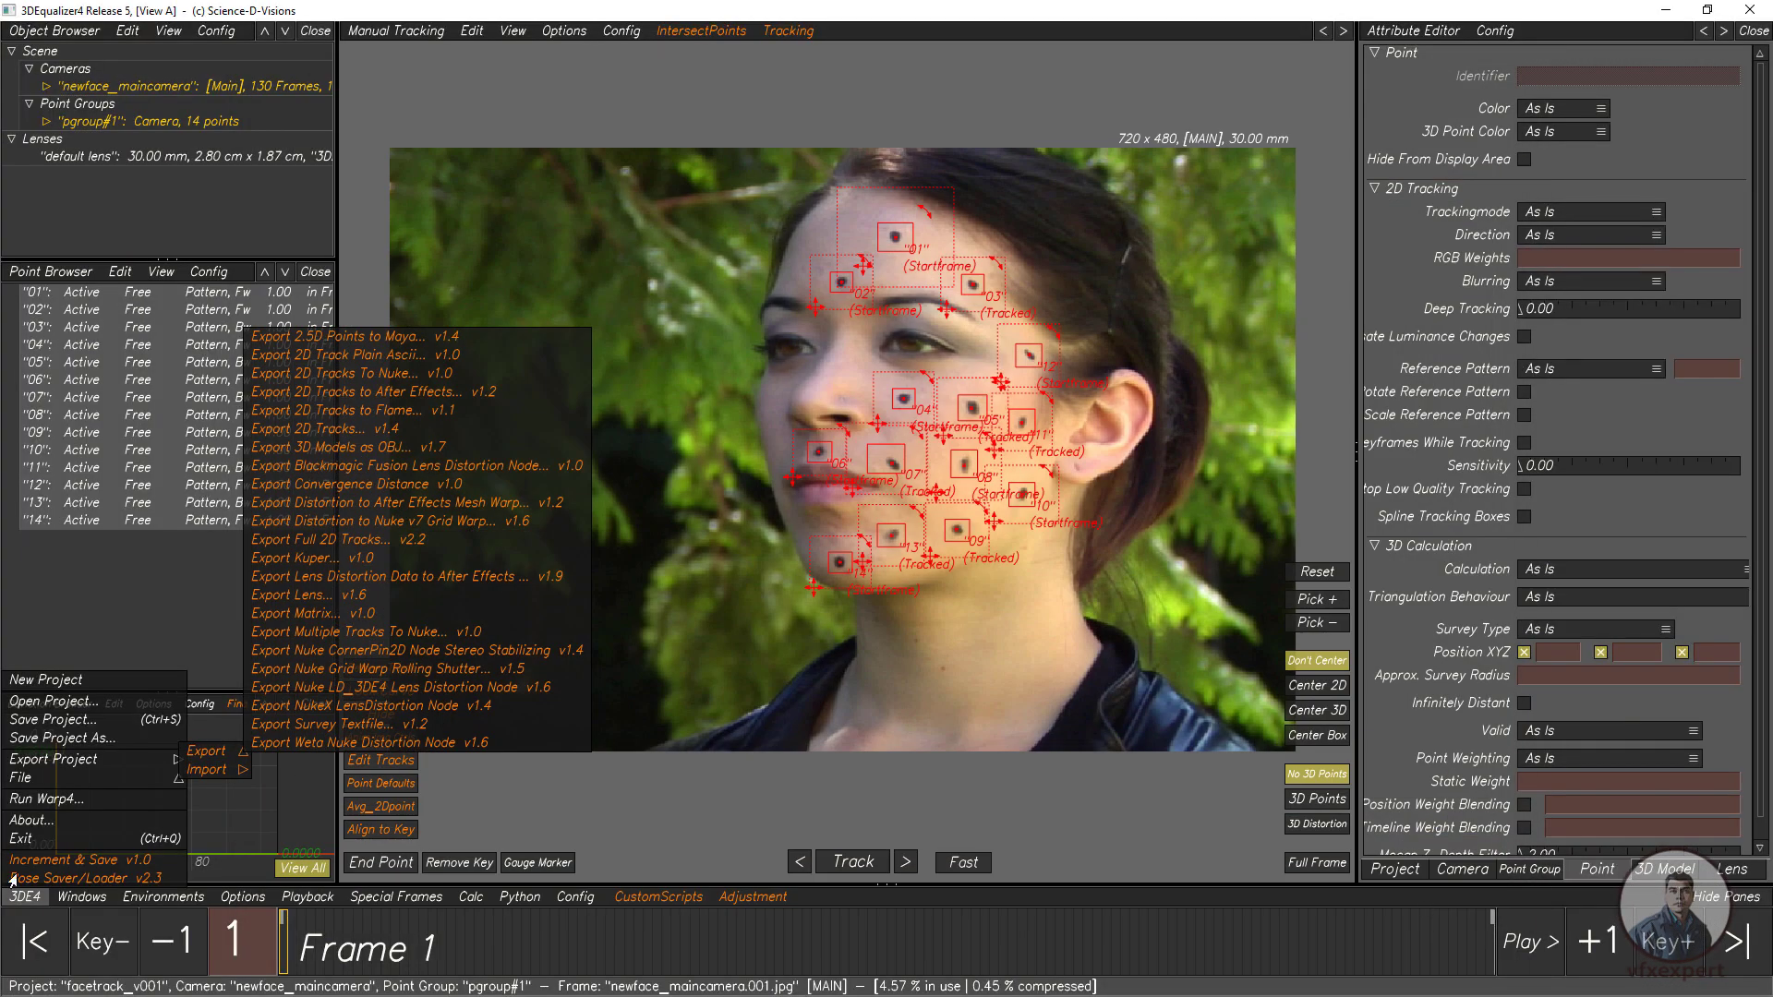
left_click(25, 901)
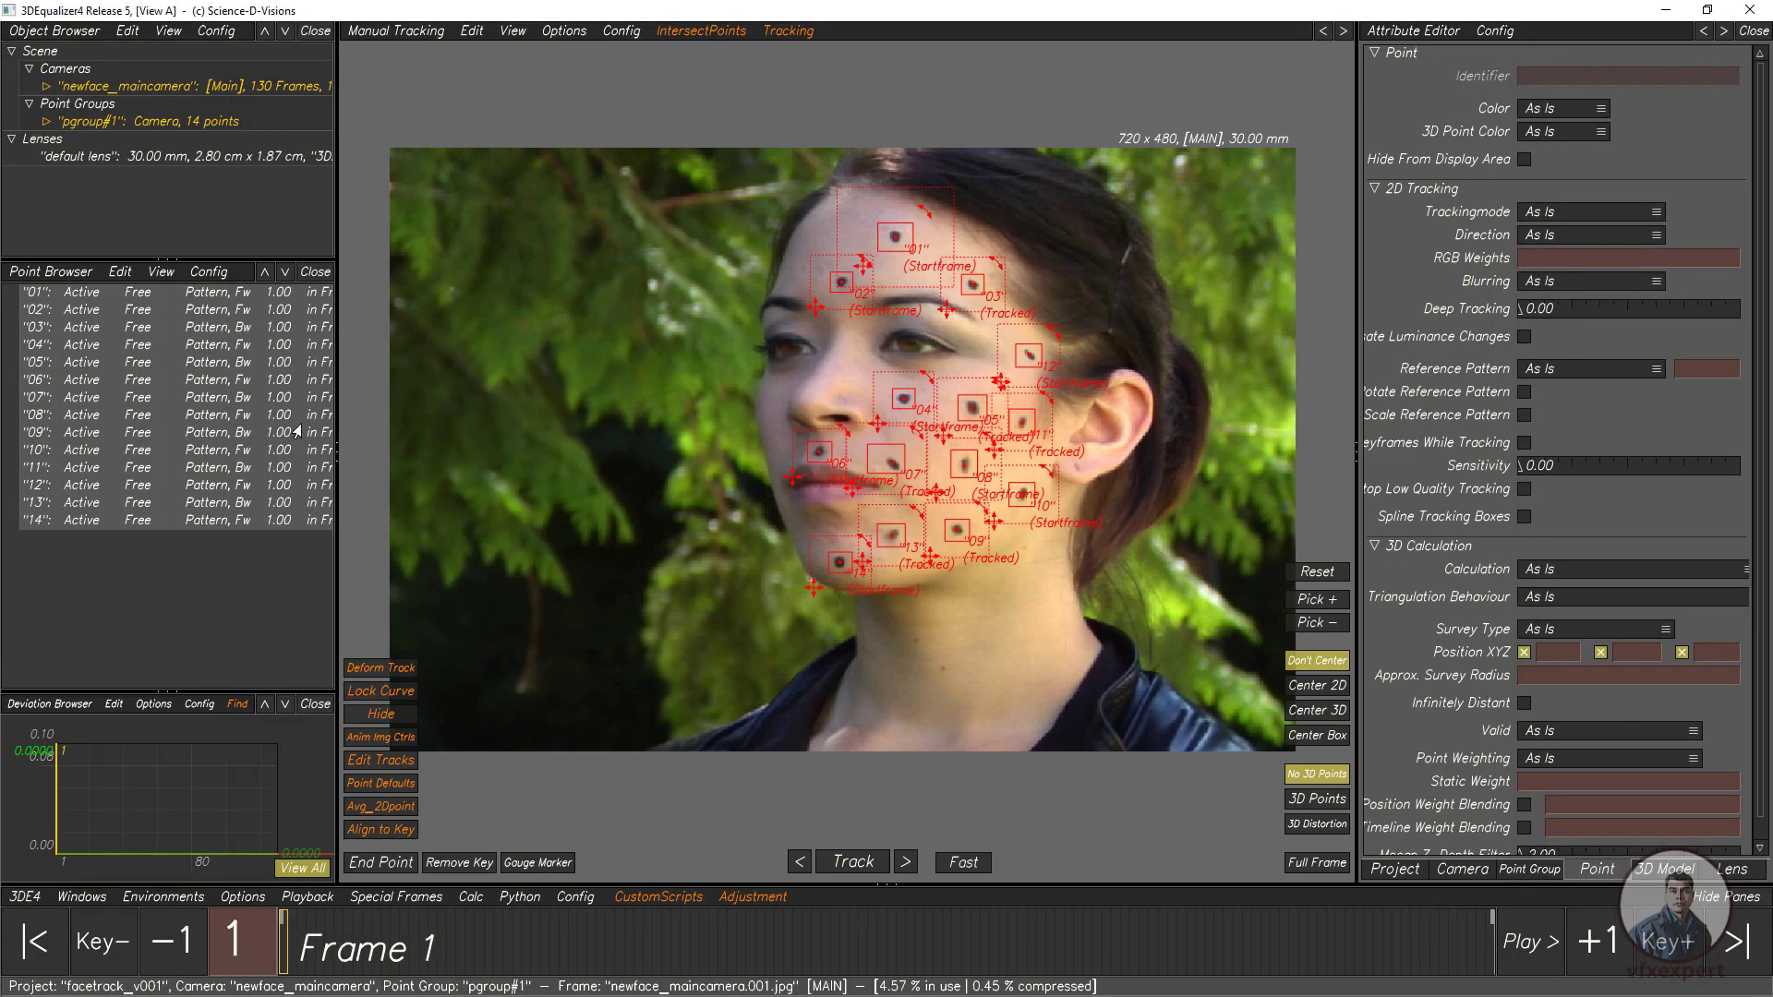
right_click(82, 387)
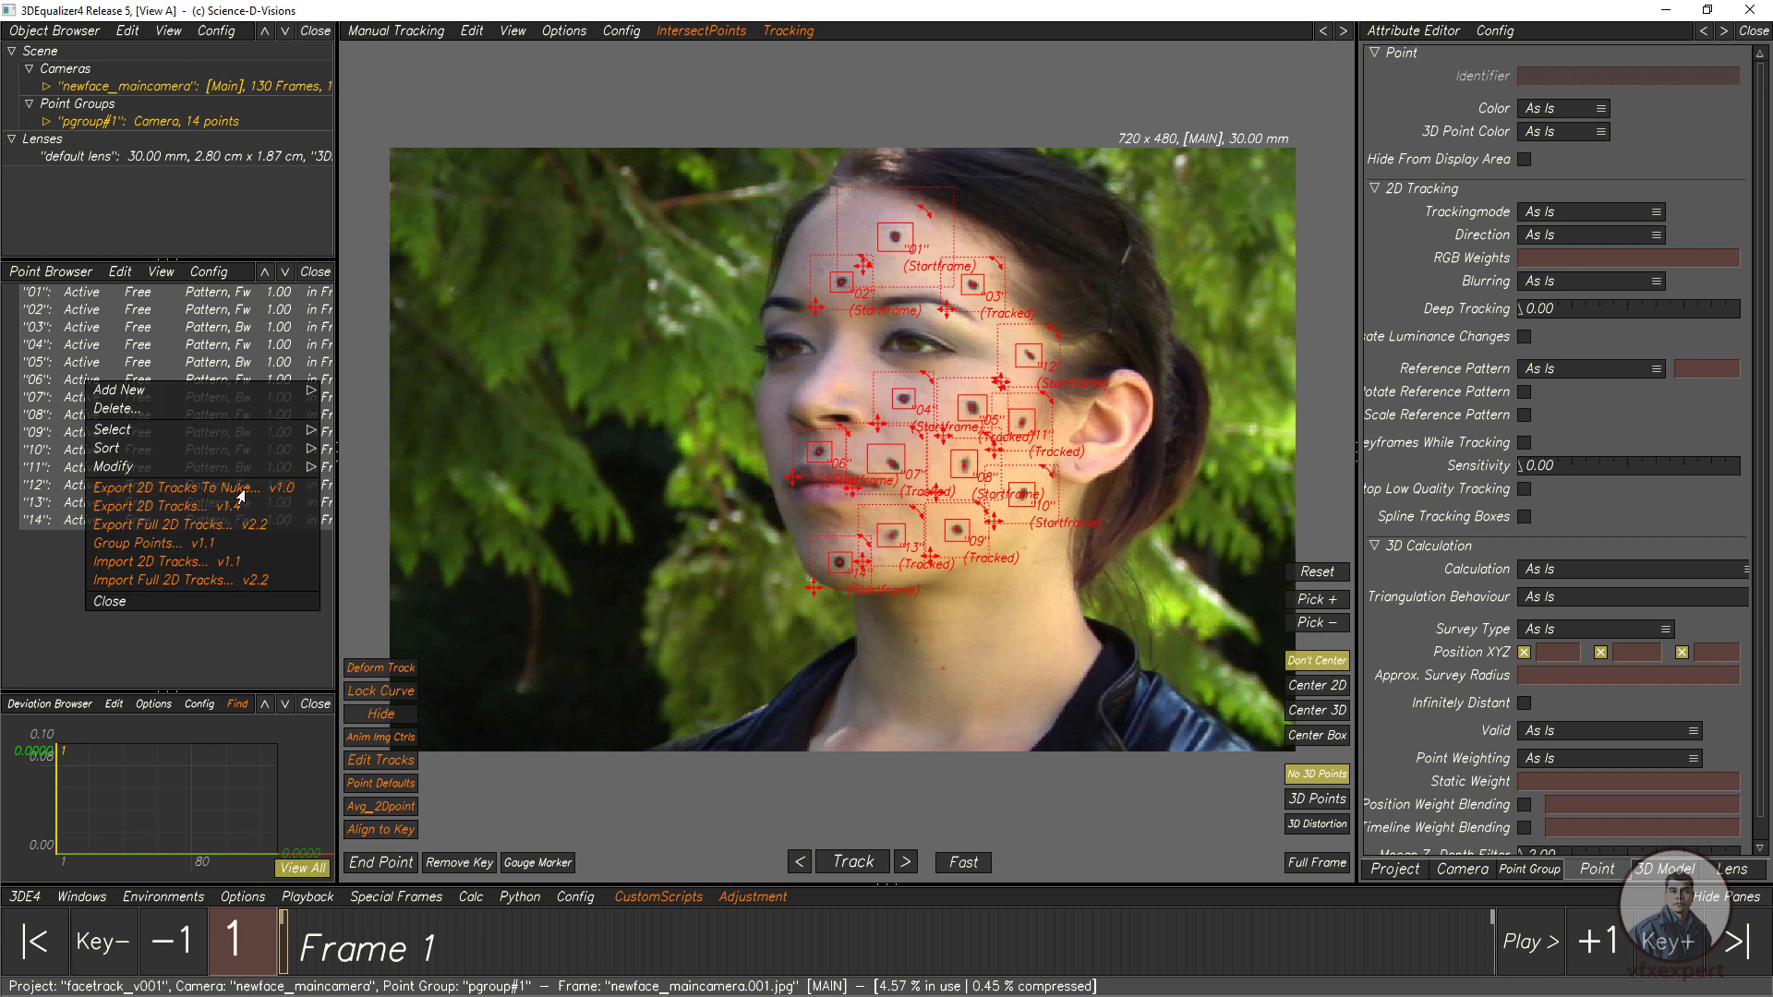
right_click(176, 495)
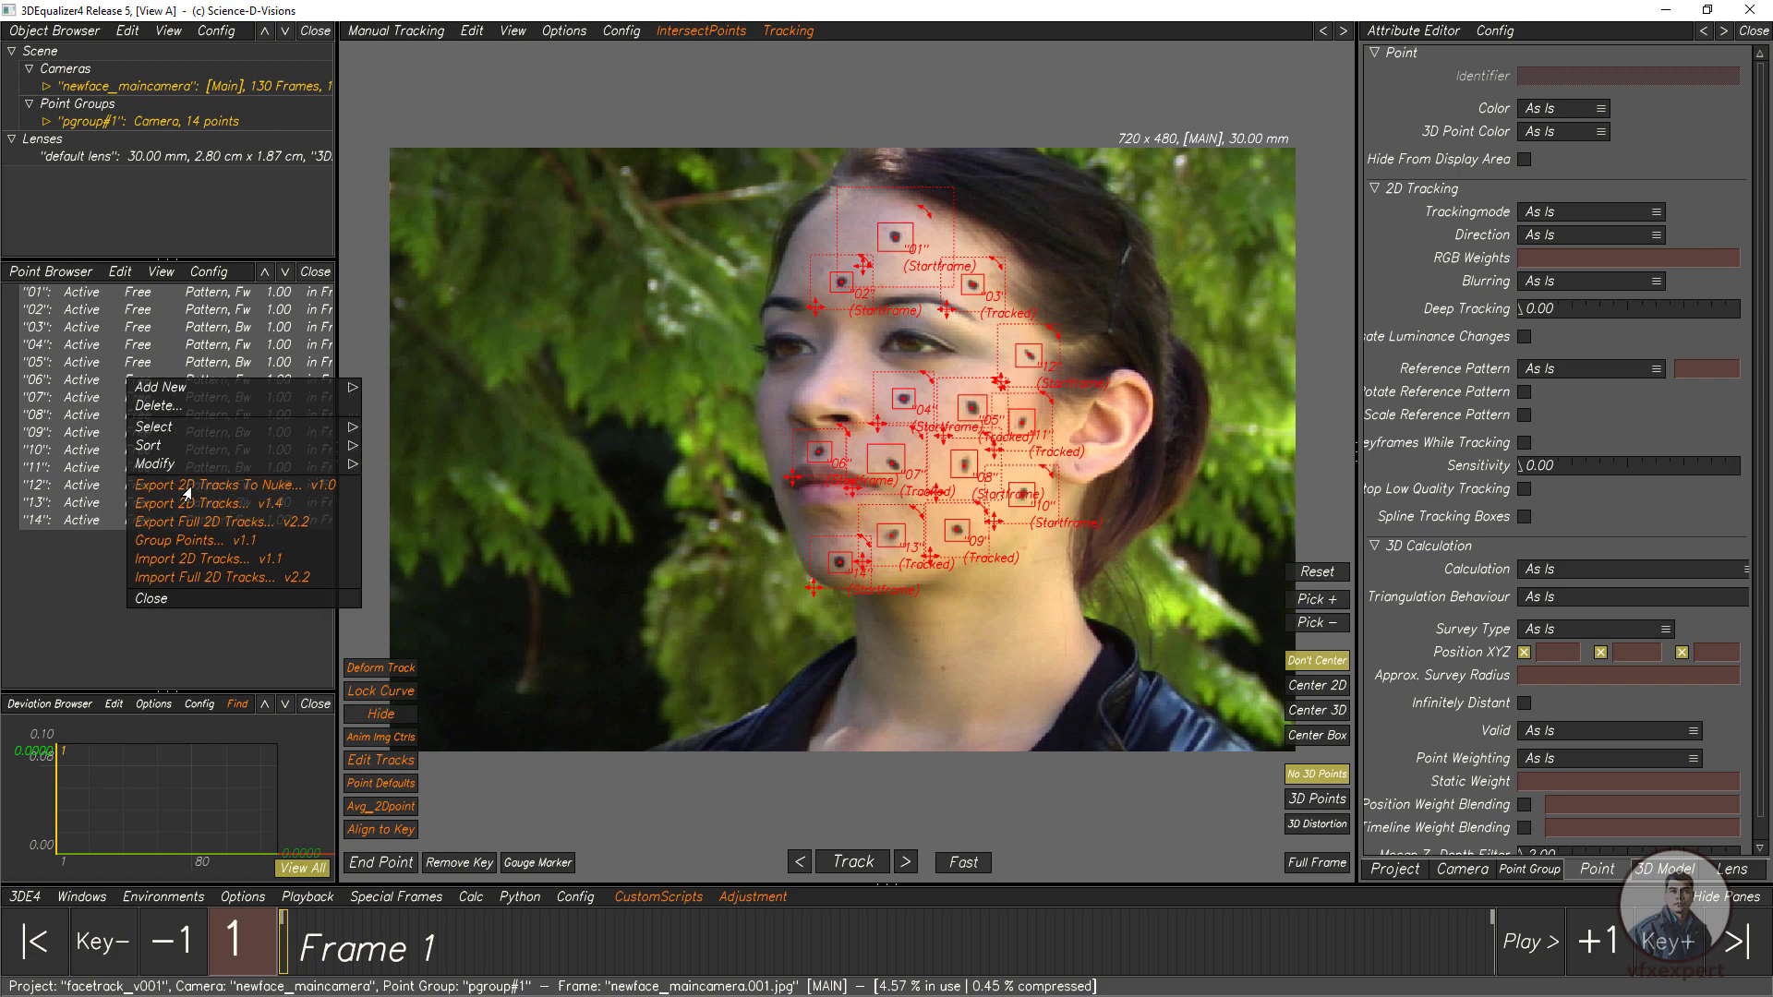
left_click(185, 488)
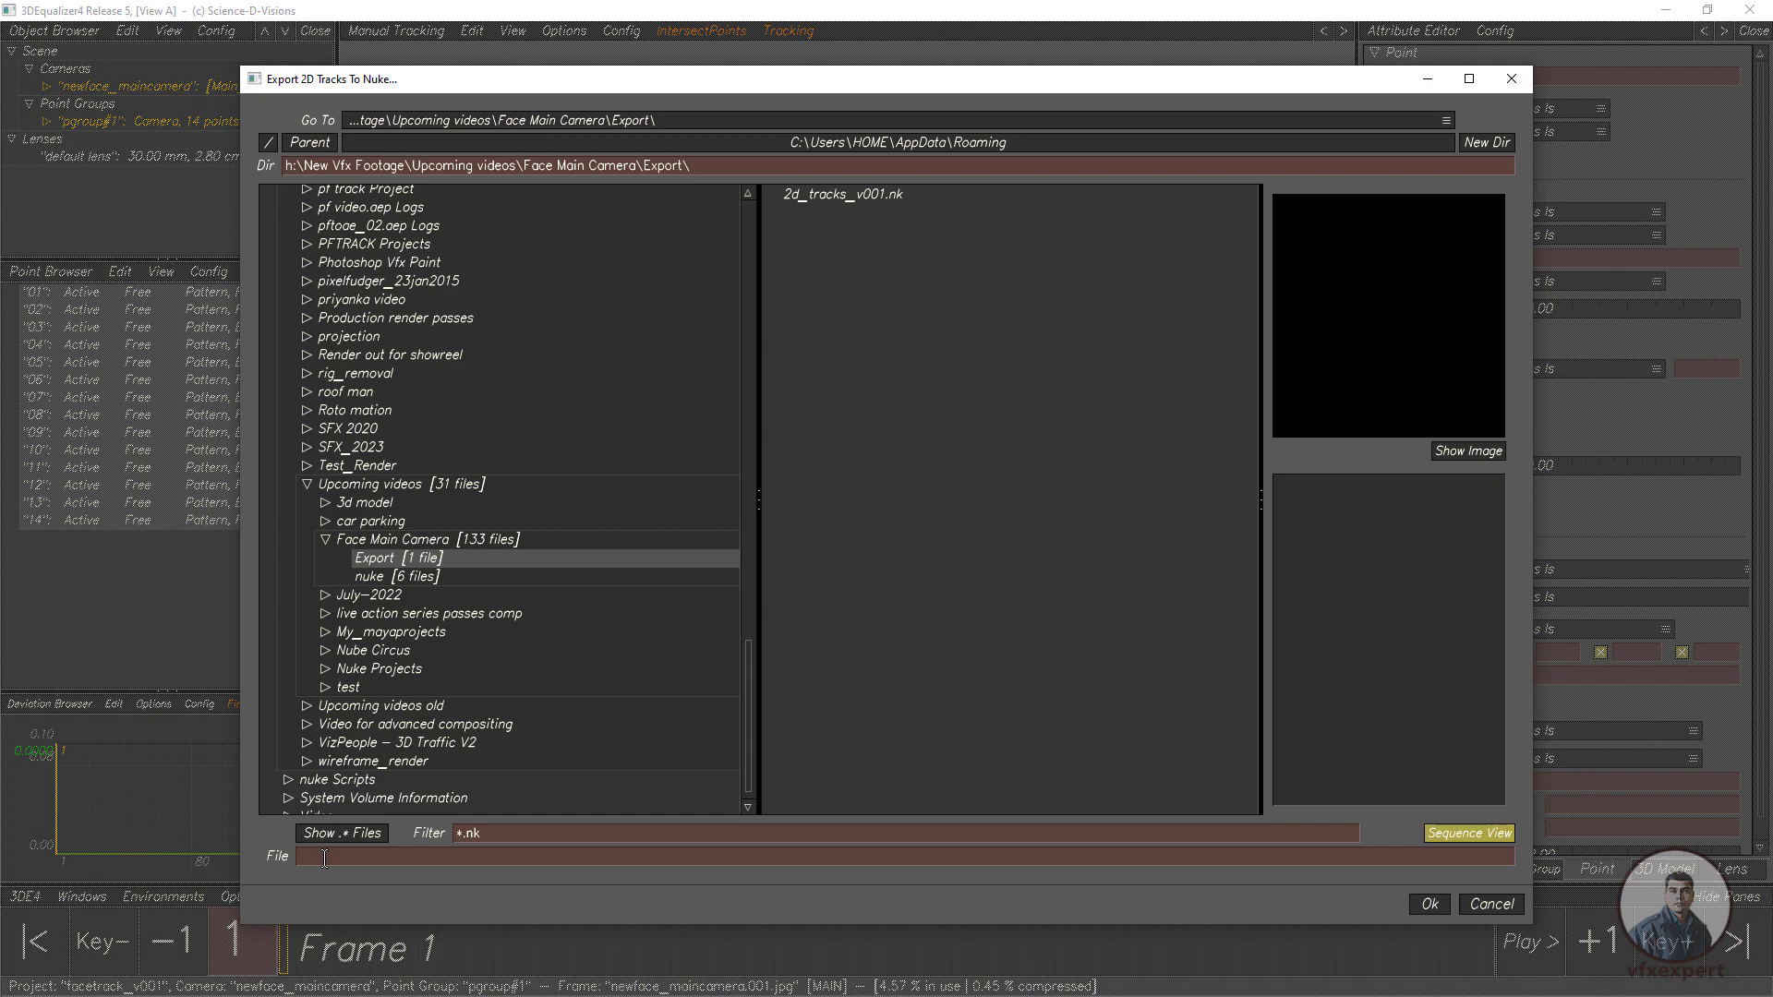
left_click(1487, 905)
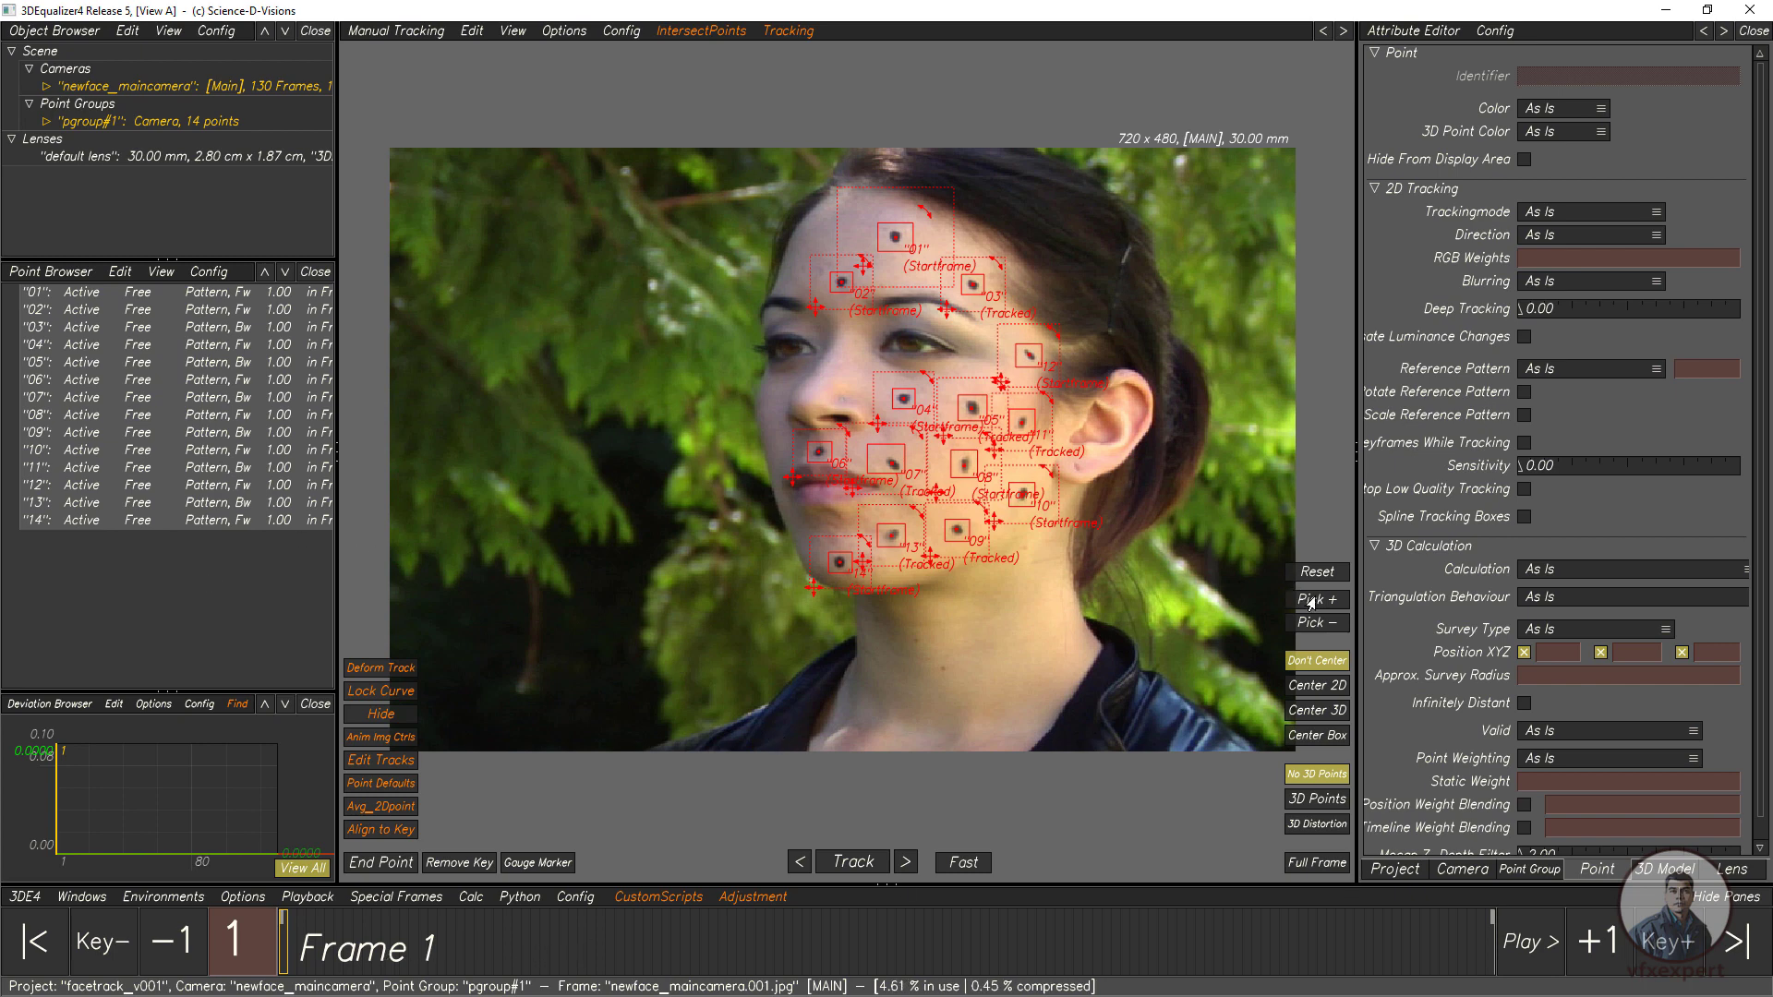
Step: Show the Camera attributes and confirm First Frame is Frame reads 1
left_click(1461, 869)
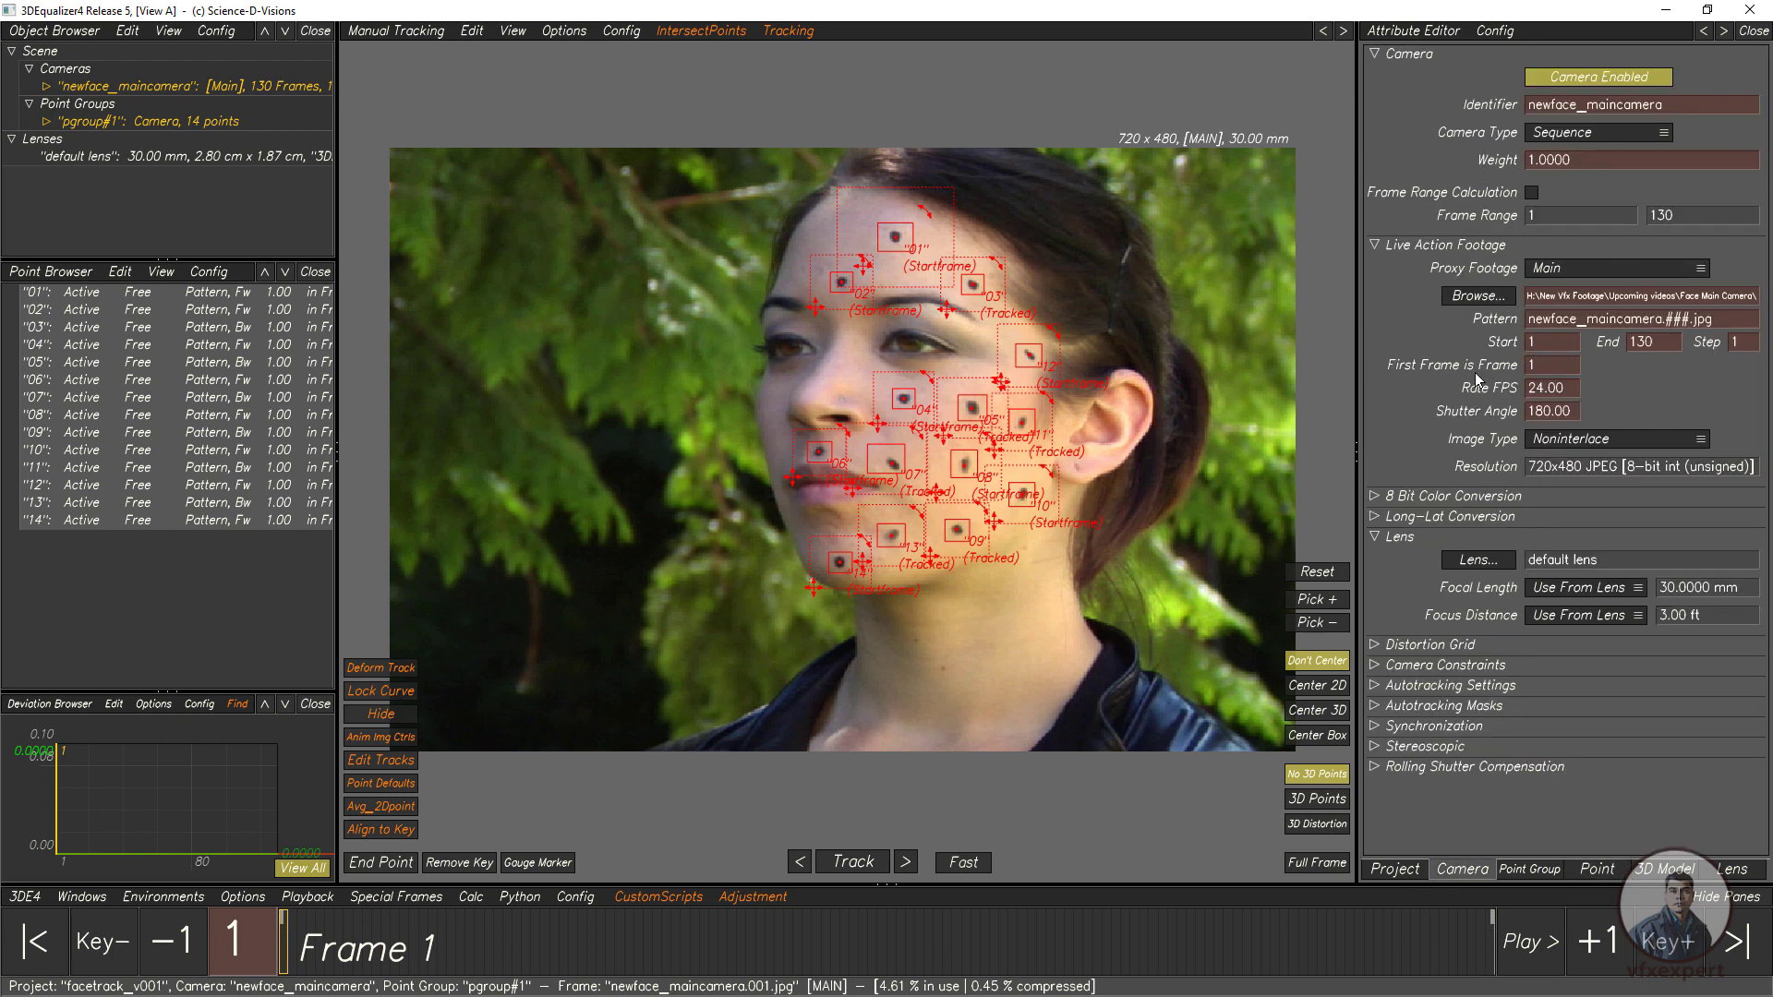
left_click(1539, 363)
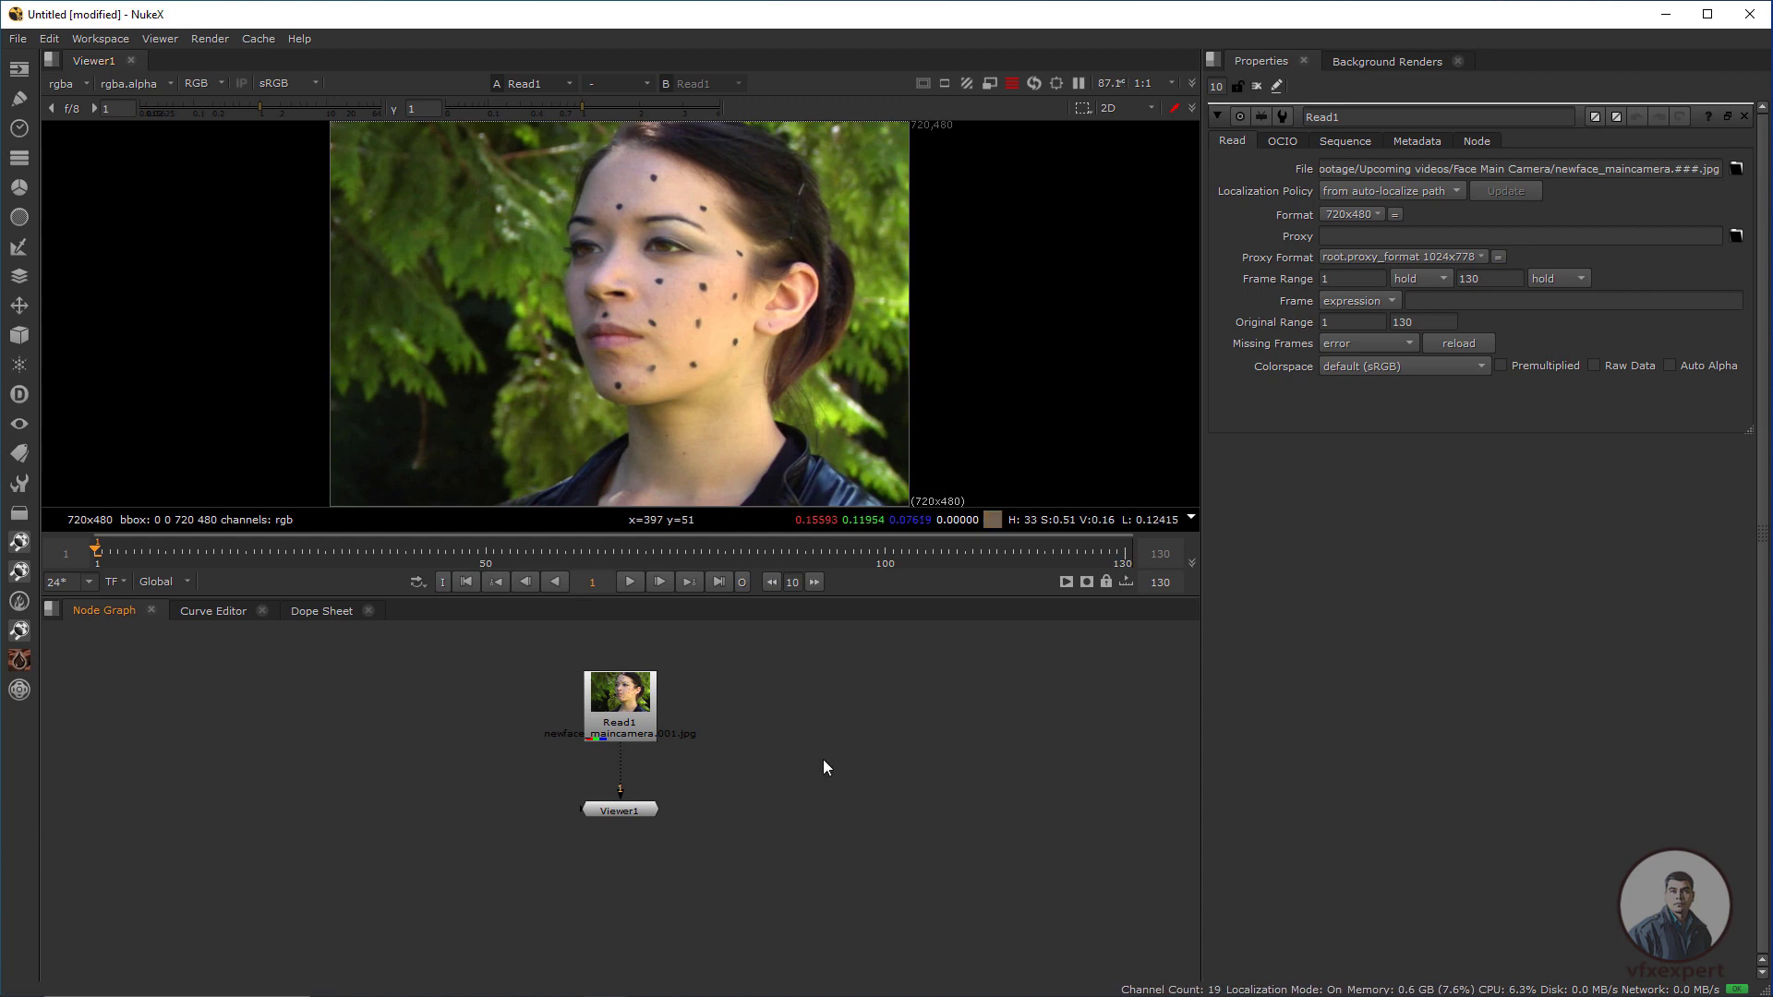
Step: Set the project full size format to 720x480 and the timeline range to Input
key("s")
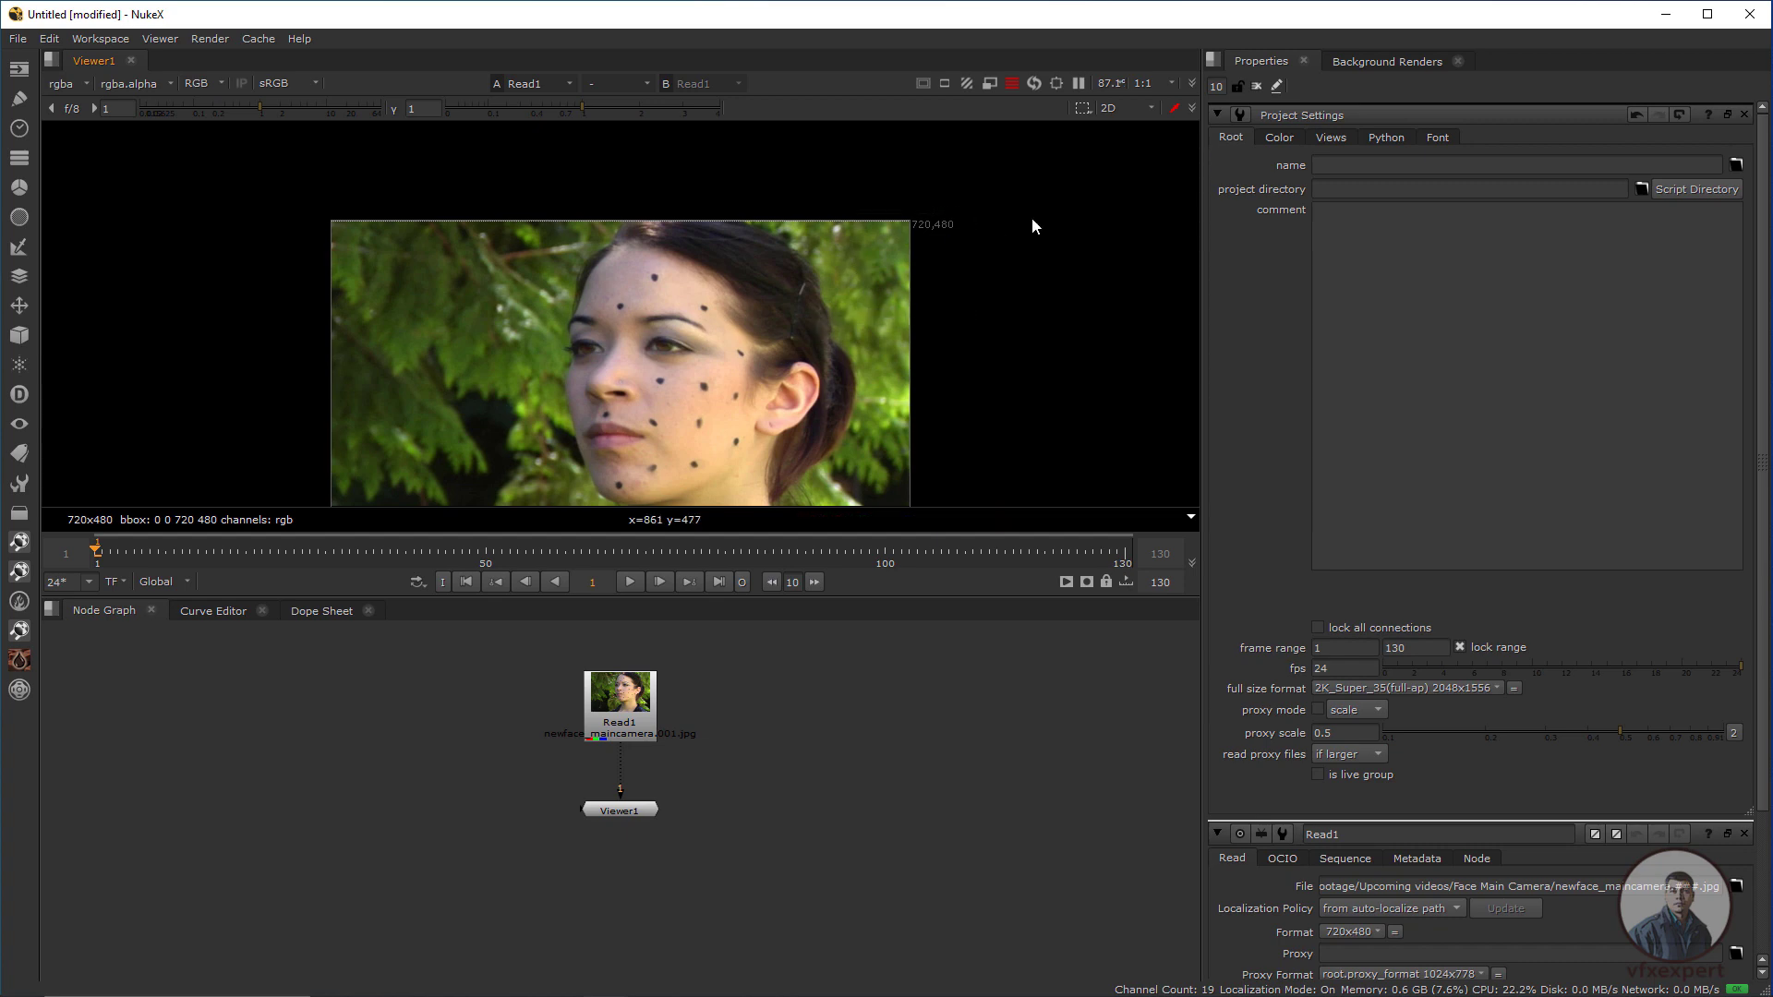
left_click(1353, 932)
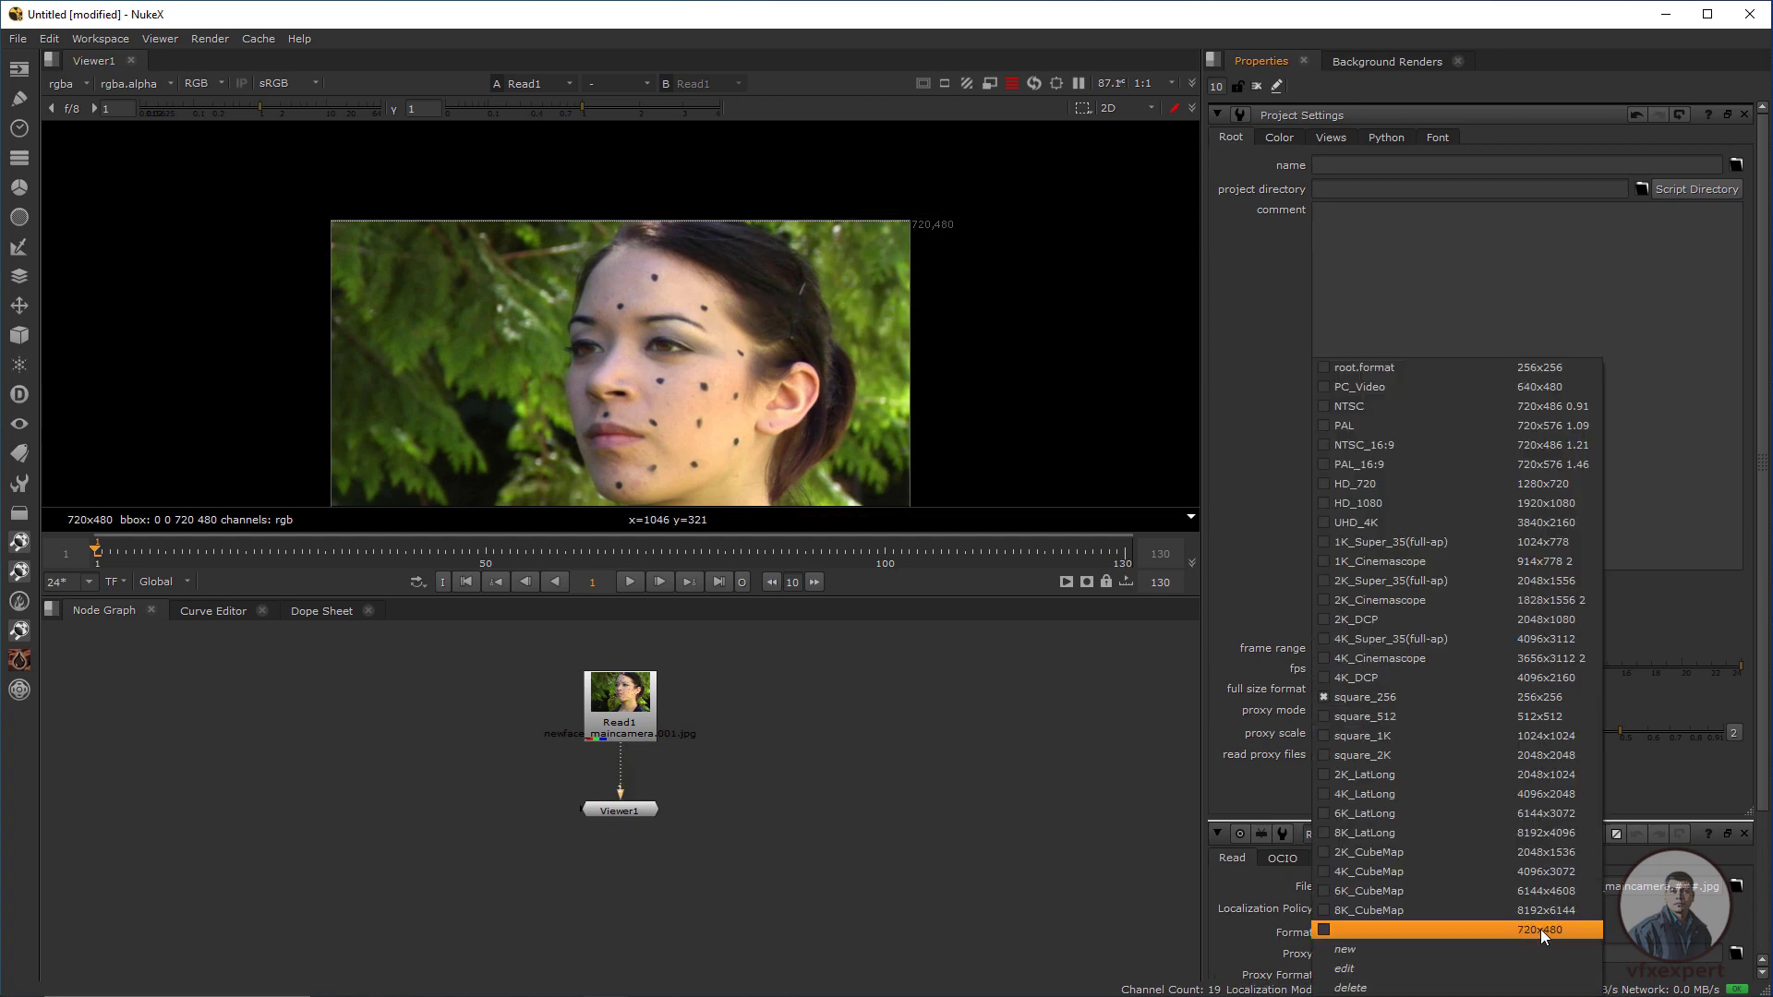
left_click(1540, 929)
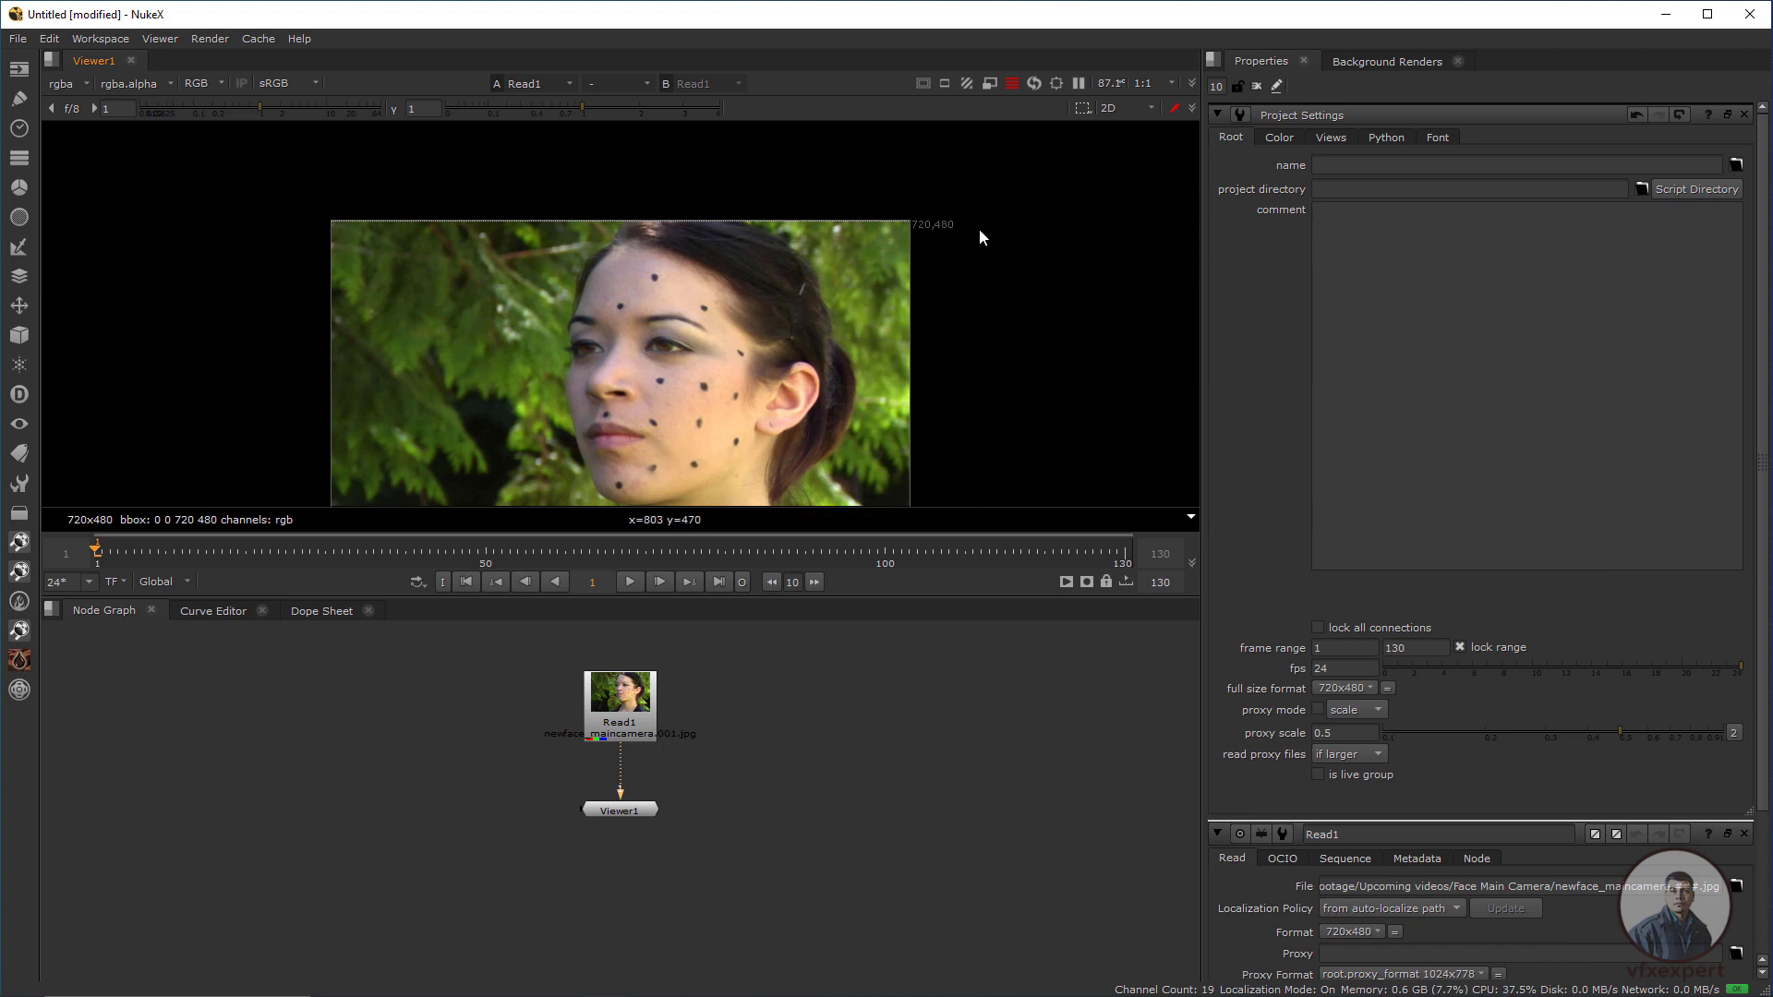
scroll(729, 342, "down", 1)
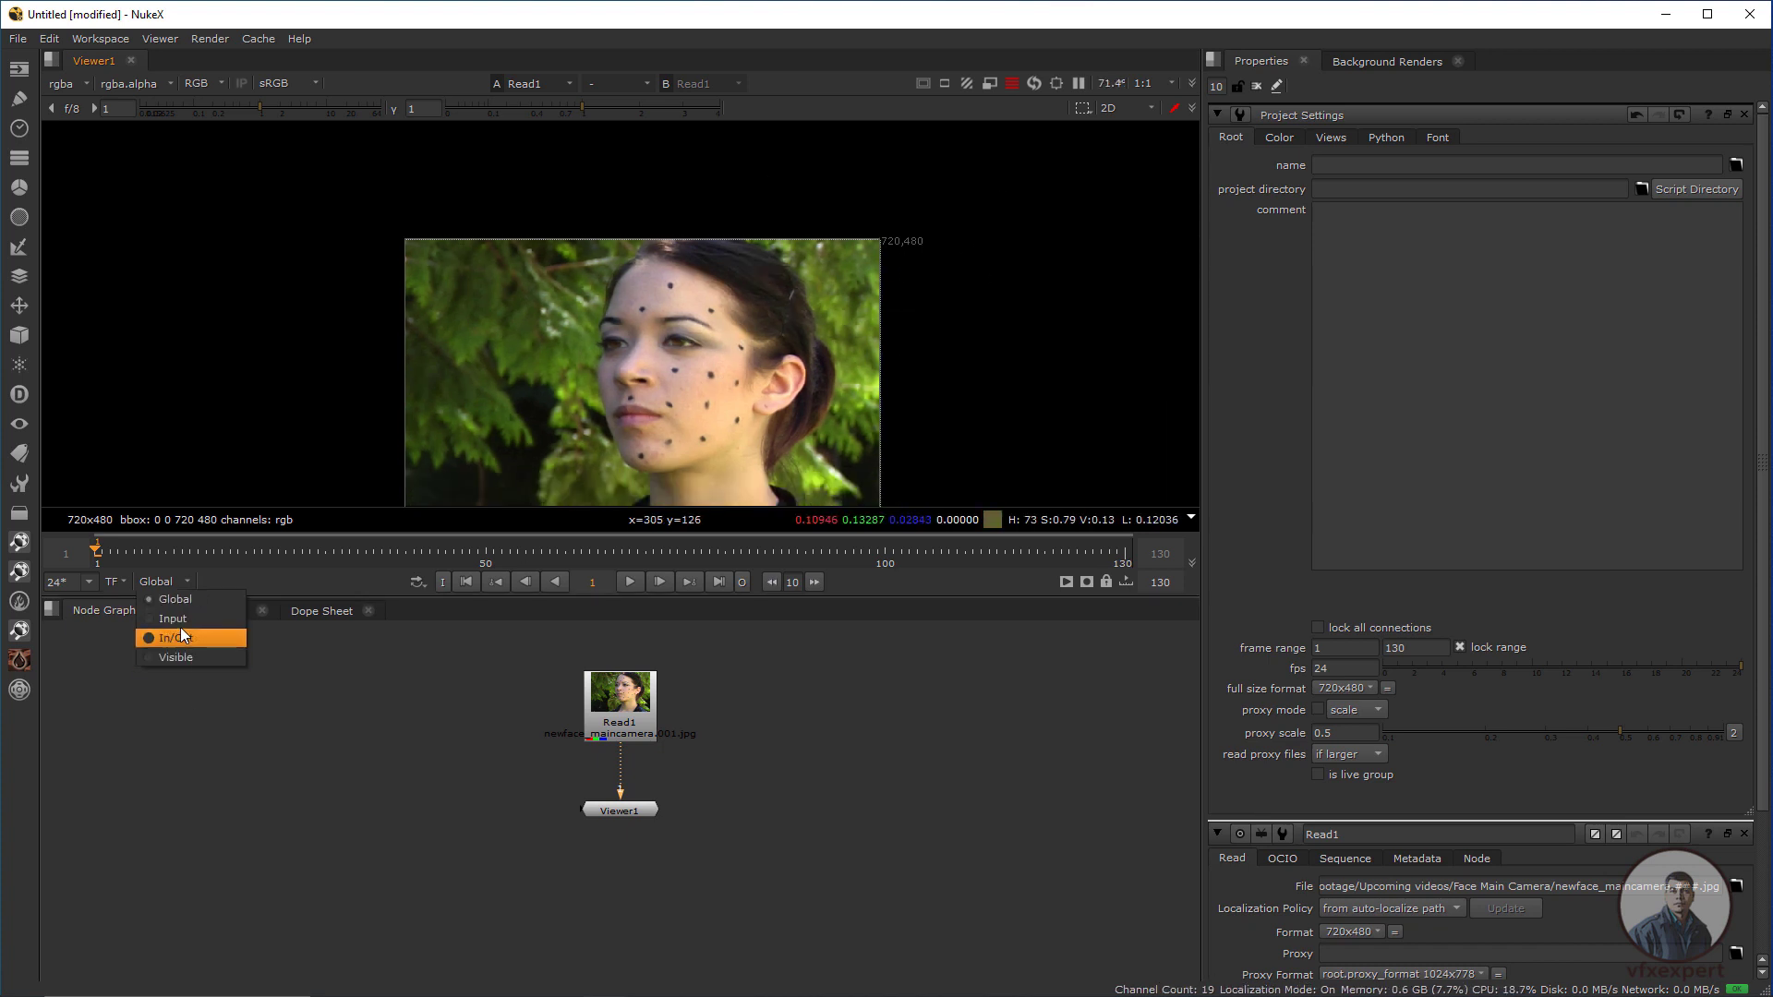
left_click(179, 621)
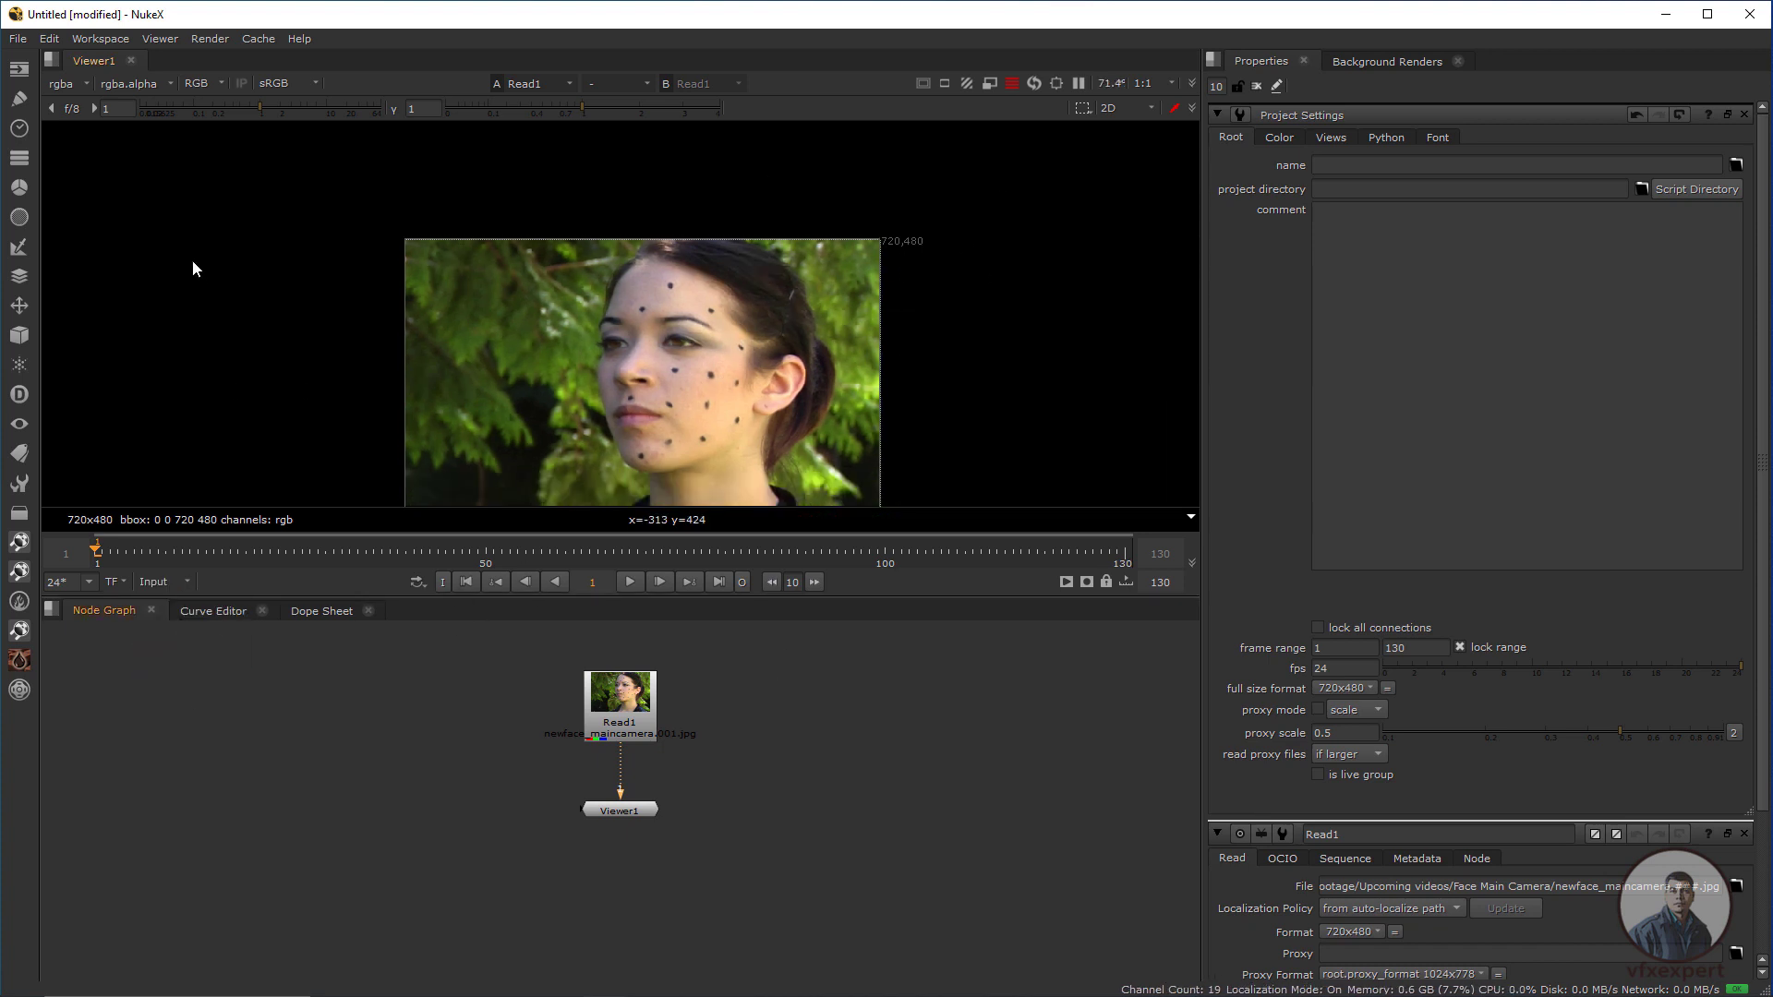
left_click(17, 38)
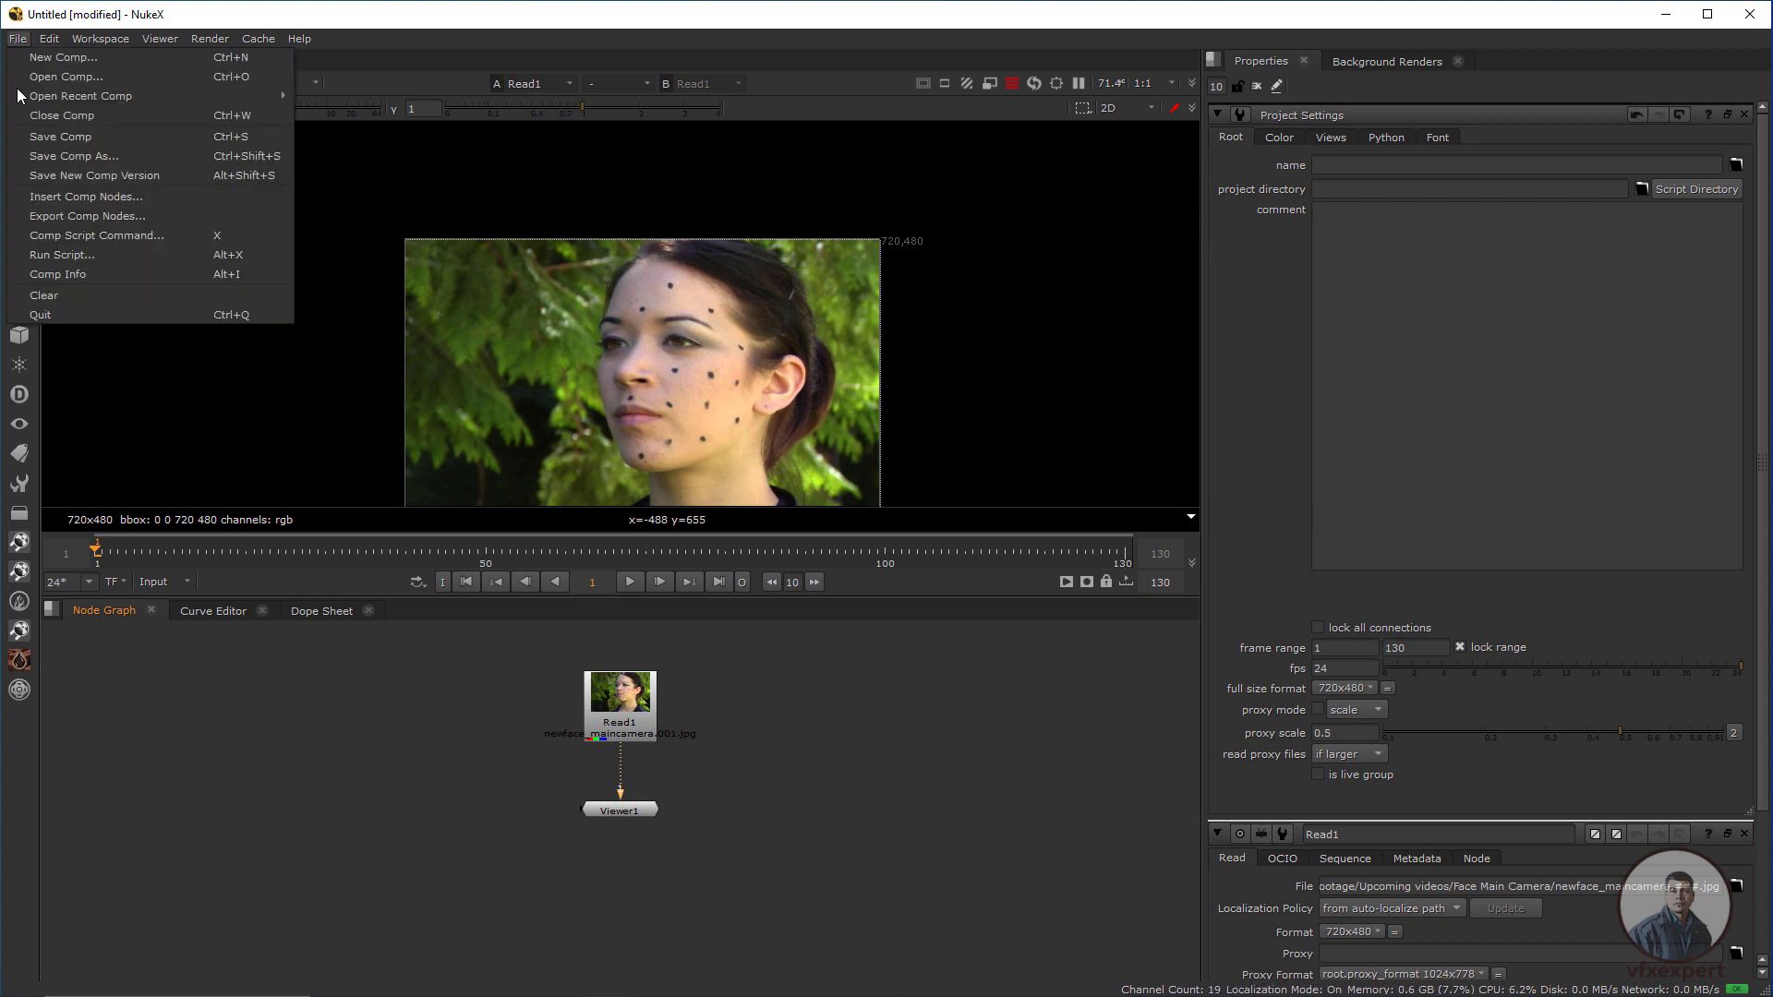
Step: Insert Comp Nodes from Export/2d_tracks_v001.nk to bring in Tracker1
left_click(105, 202)
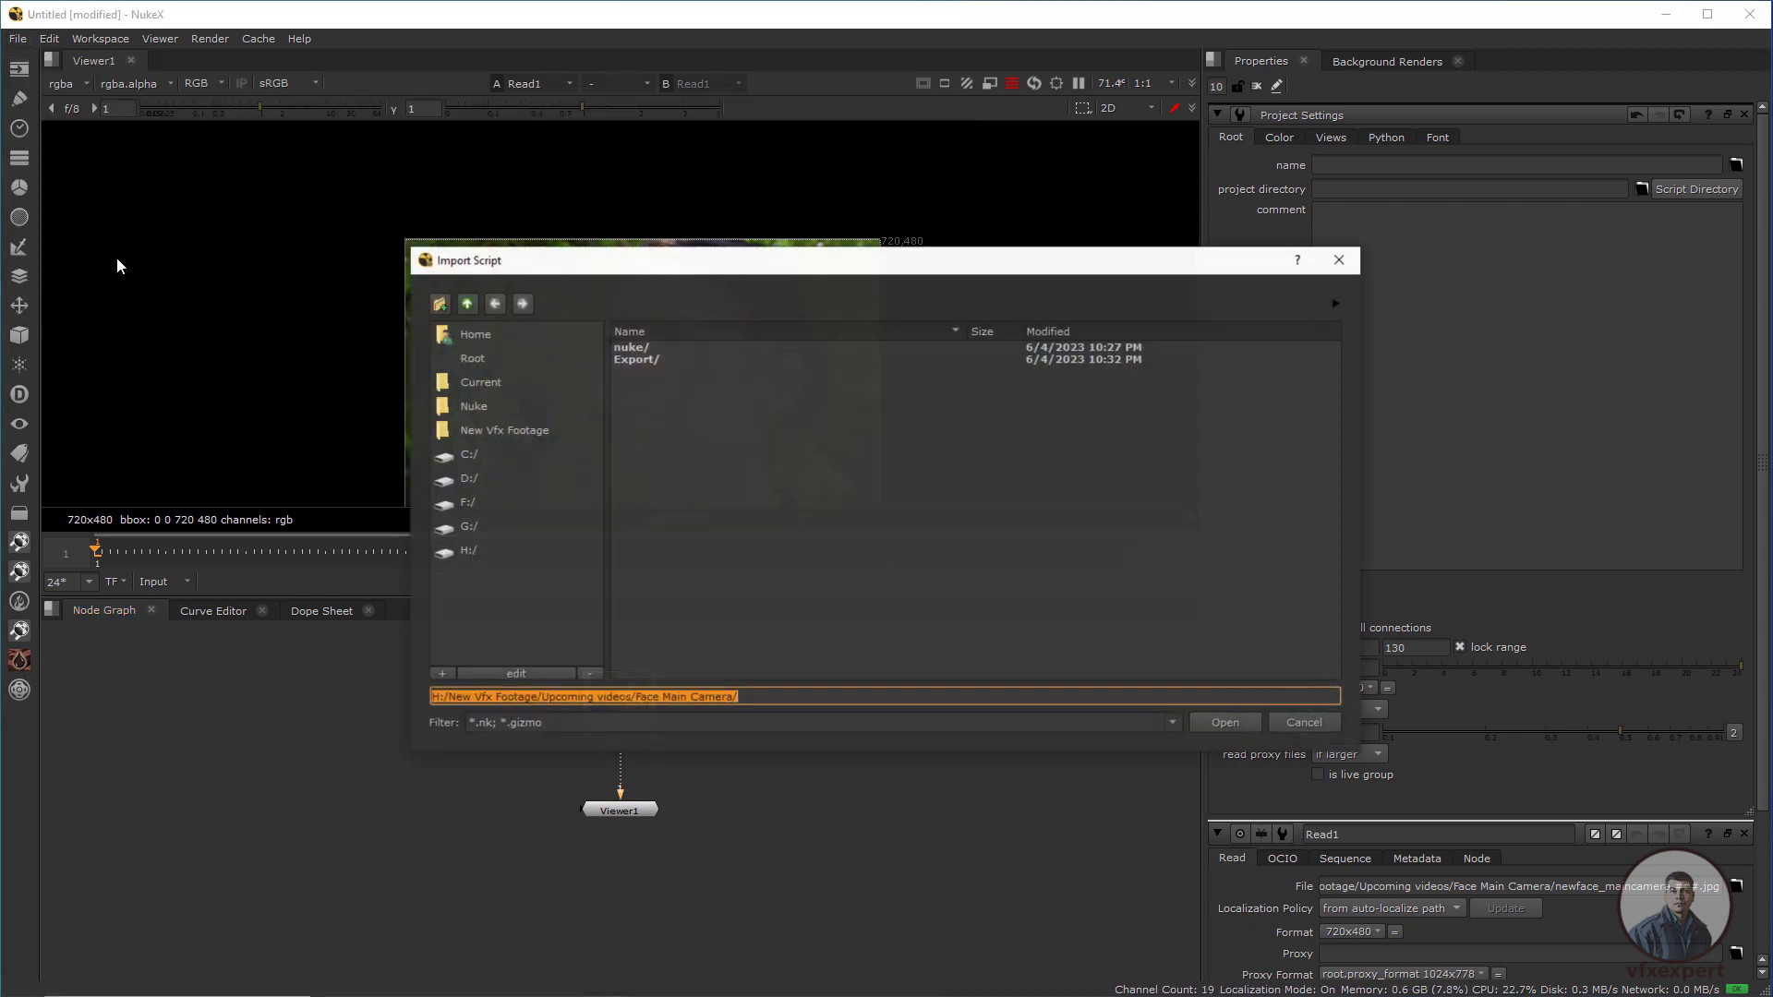
double_click(650, 359)
left_click(672, 348)
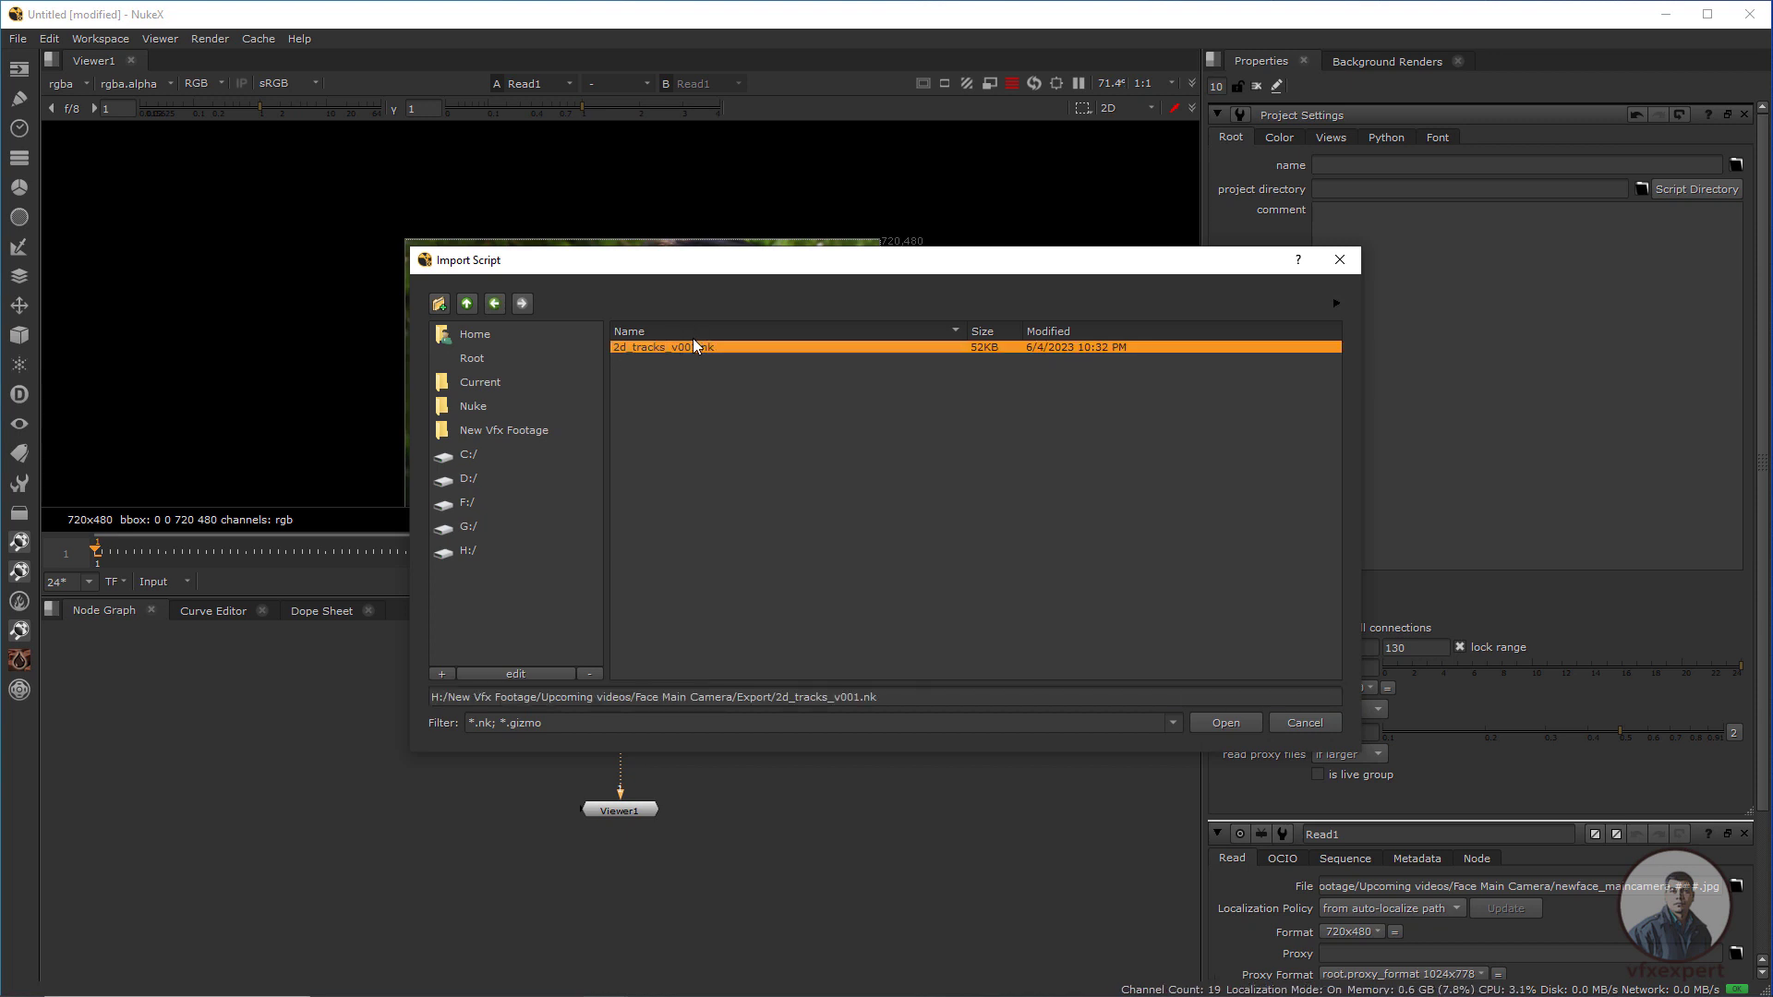
left_click(1222, 724)
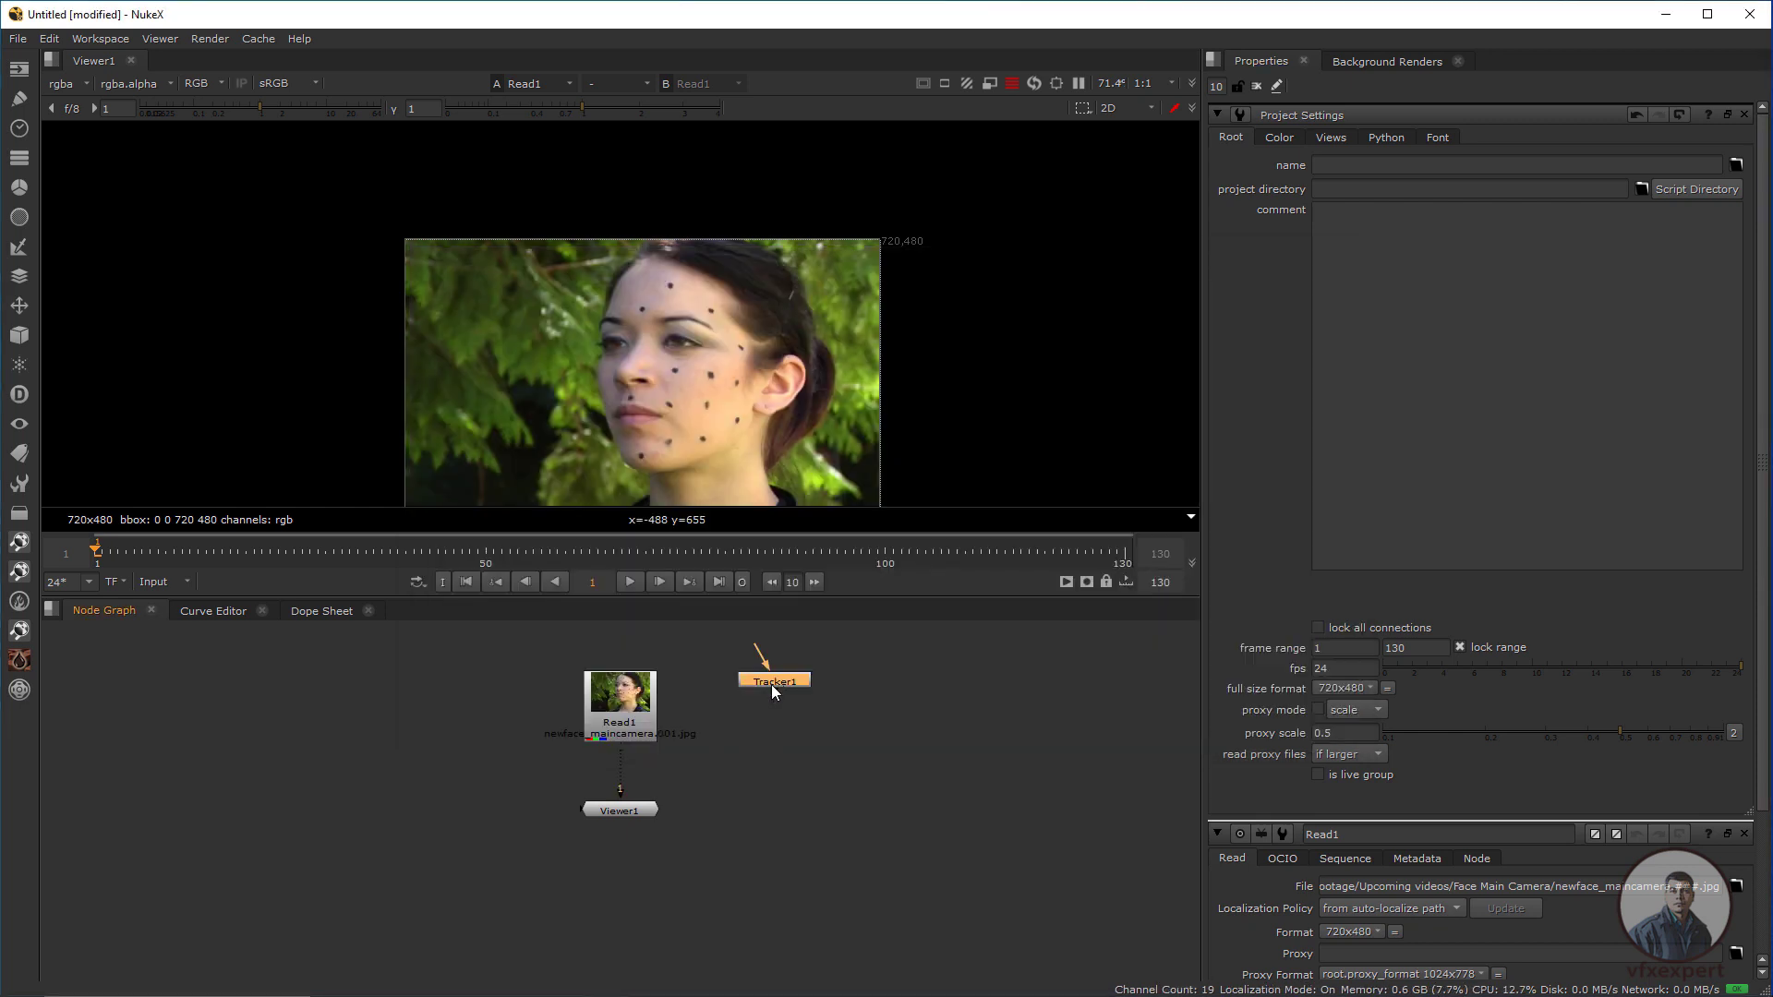
Step: Wire Read1 into Tracker1 and view Tracker1's output in Viewer1
left_click_drag(777, 693, 633, 710)
left_click_drag(773, 724, 778, 702)
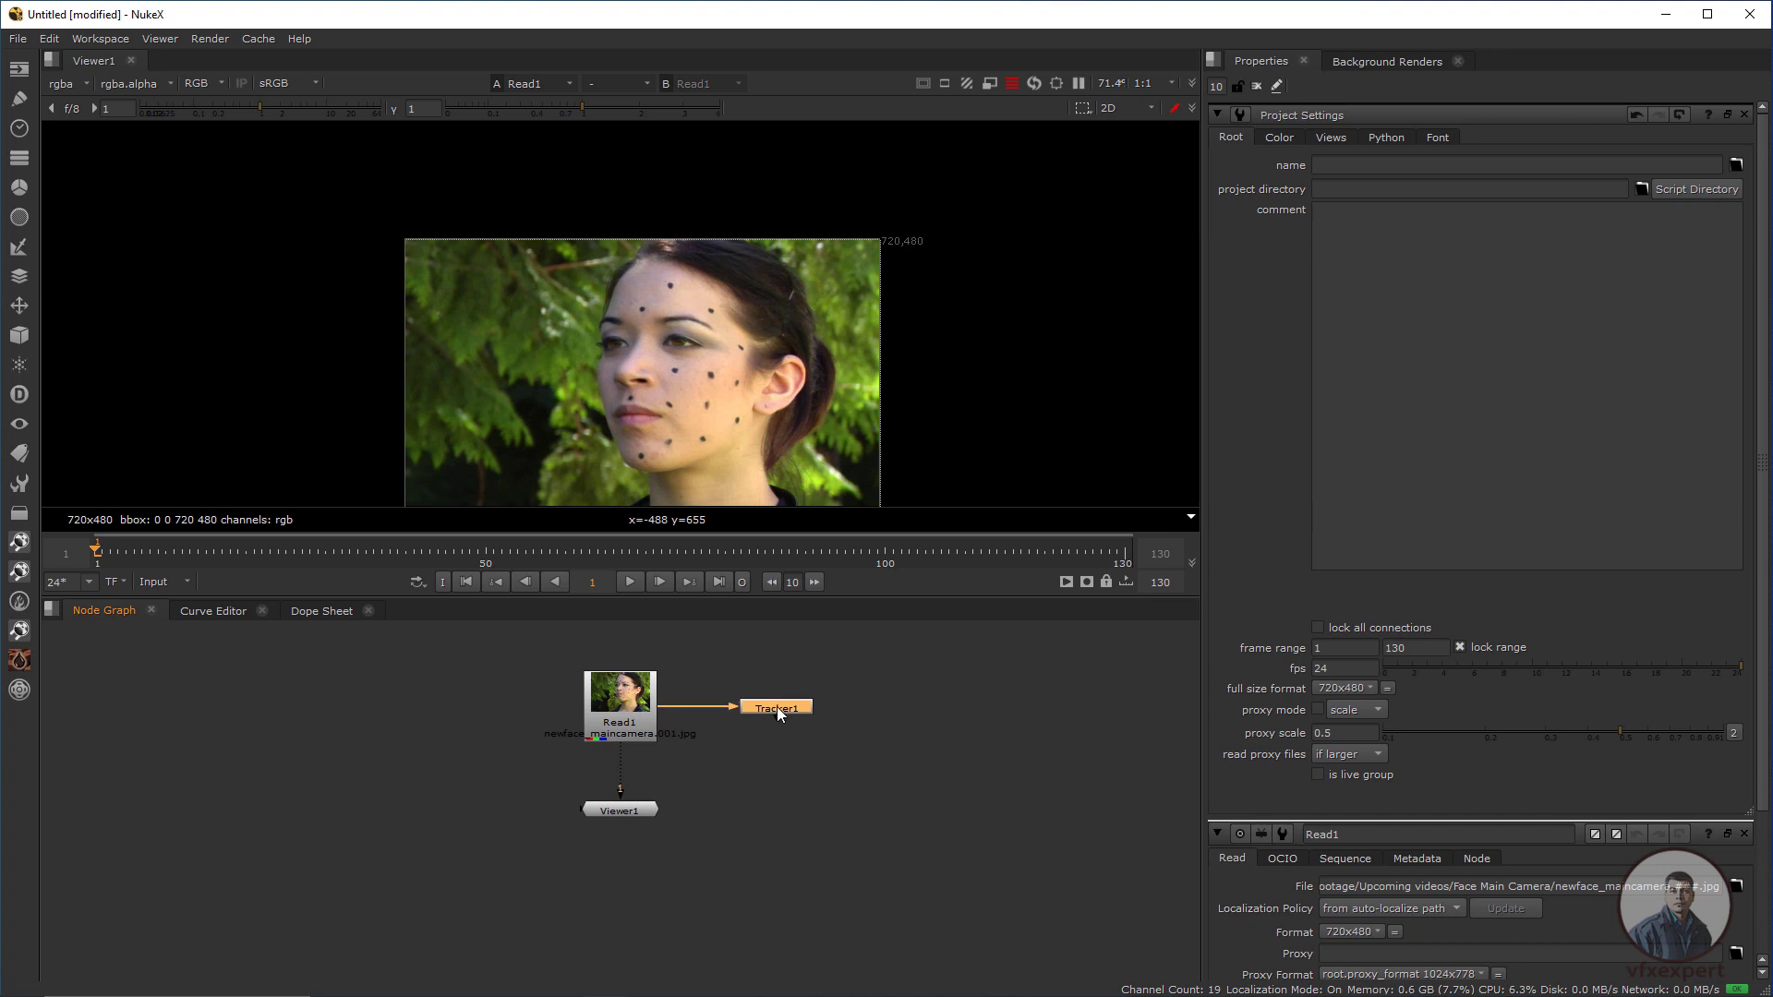
key("1")
left_click_drag(779, 773, 792, 772)
Step: Open Tracker1's track table and inspect tracks 03, 08, 02, 04, 07, 09 and 11
double_click(775, 707)
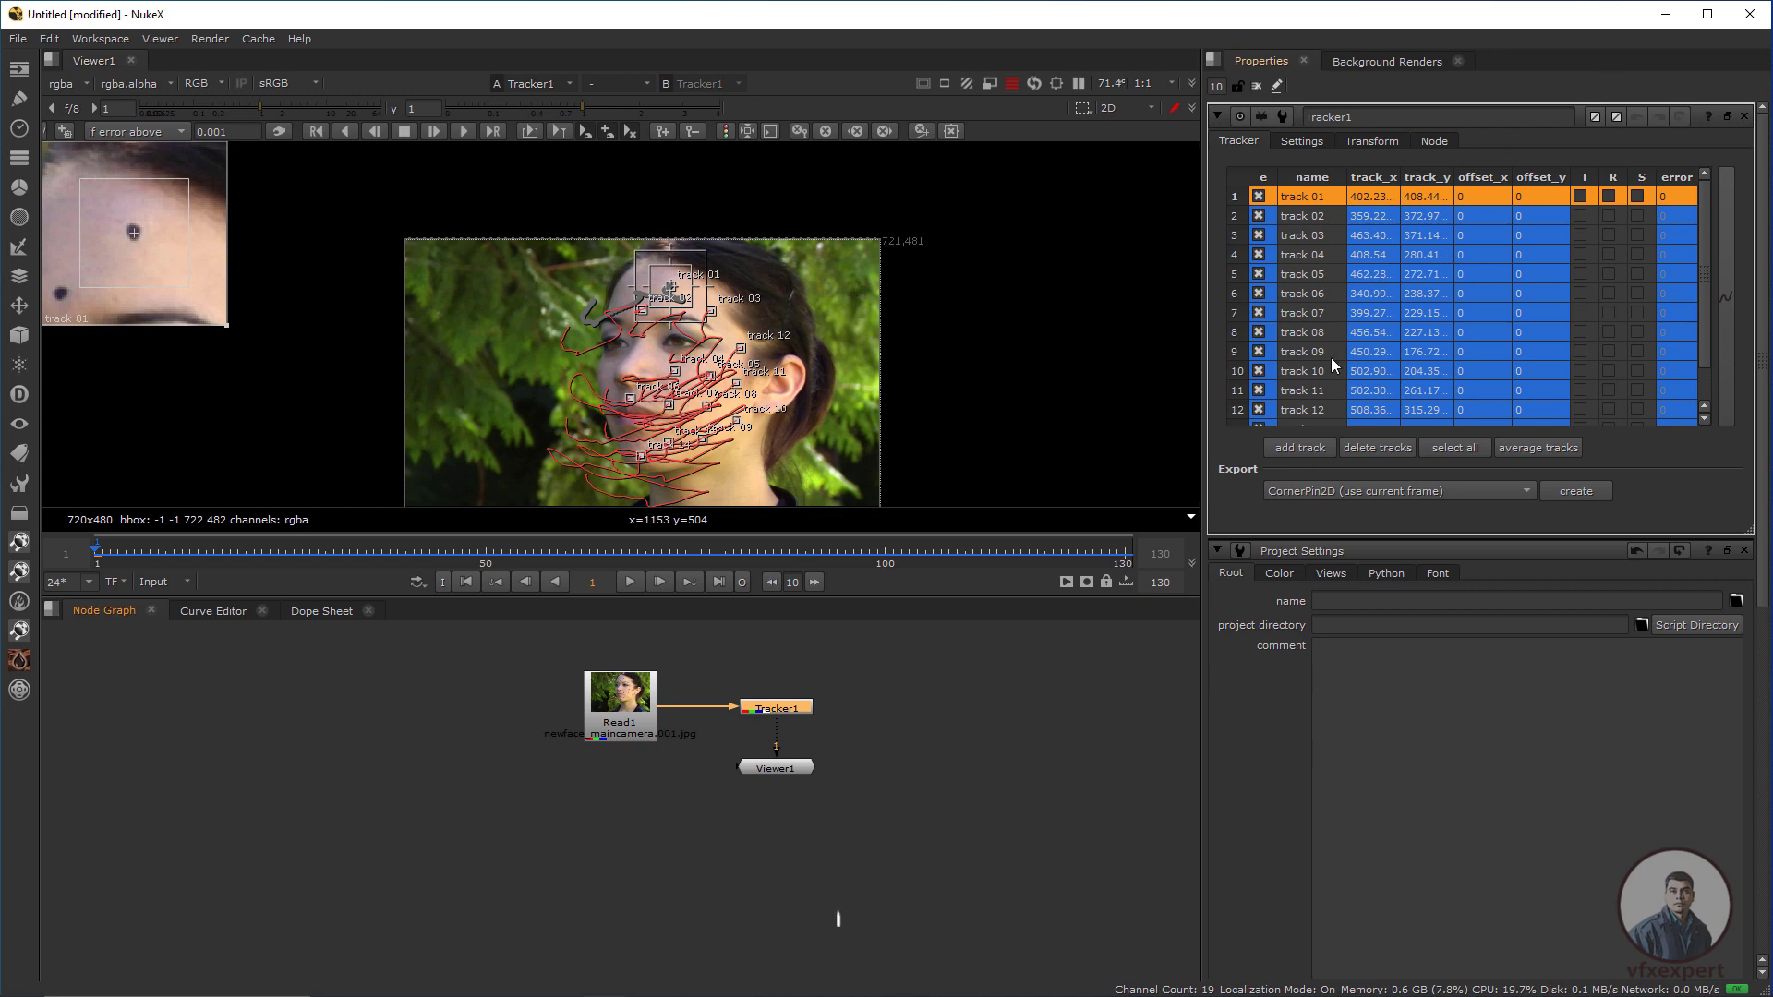
left_click(912, 440)
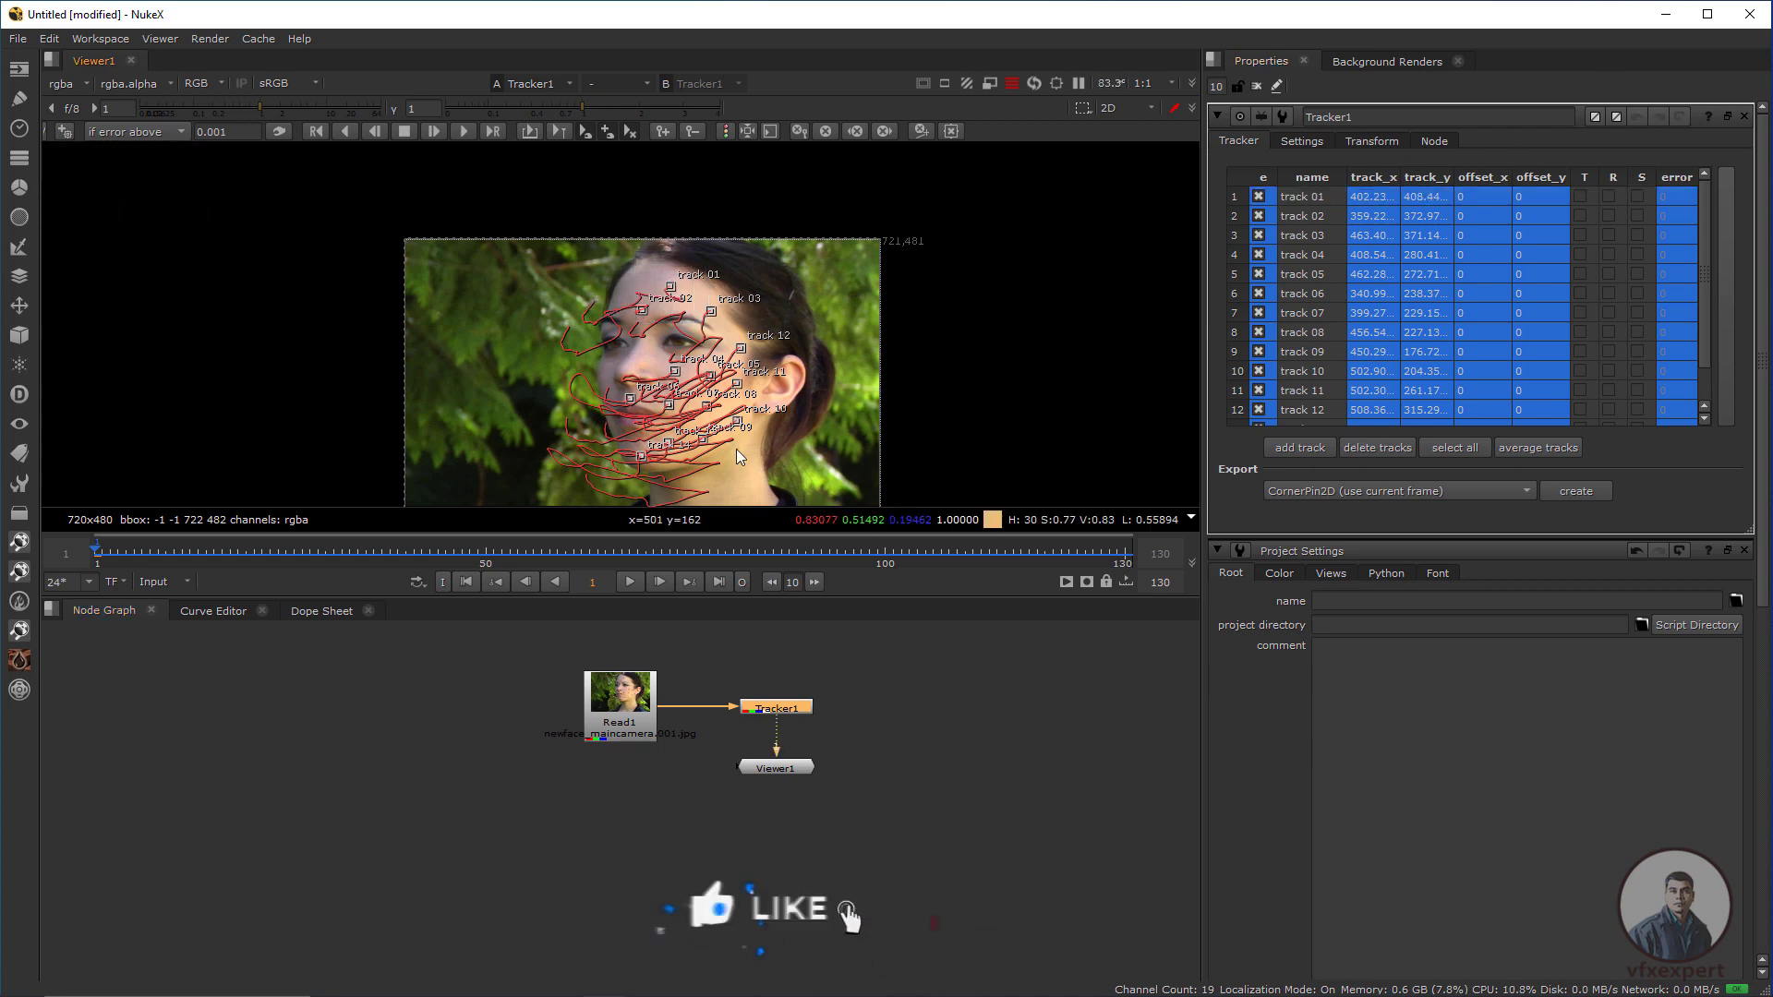
scroll(735, 449, "up", 3)
left_click(1283, 235)
left_click(1277, 332)
left_click(1292, 215)
left_click(1307, 254)
left_click(1312, 314)
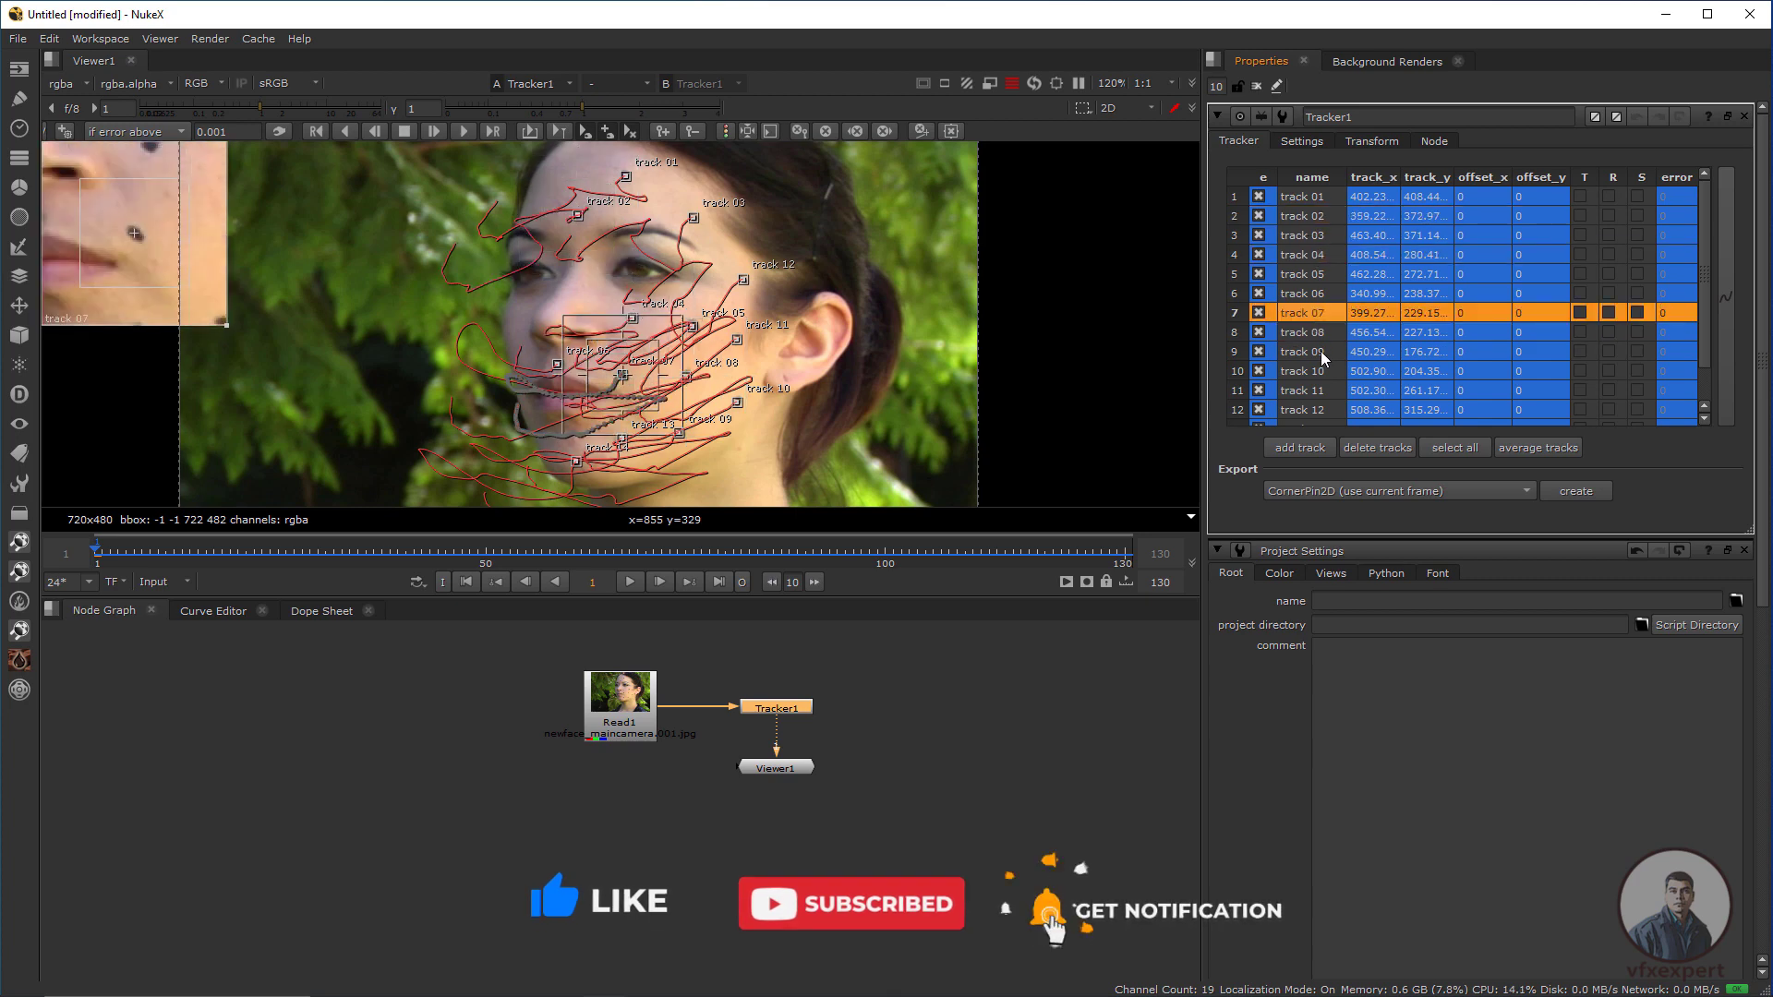
left_click(1320, 351)
left_click(1320, 389)
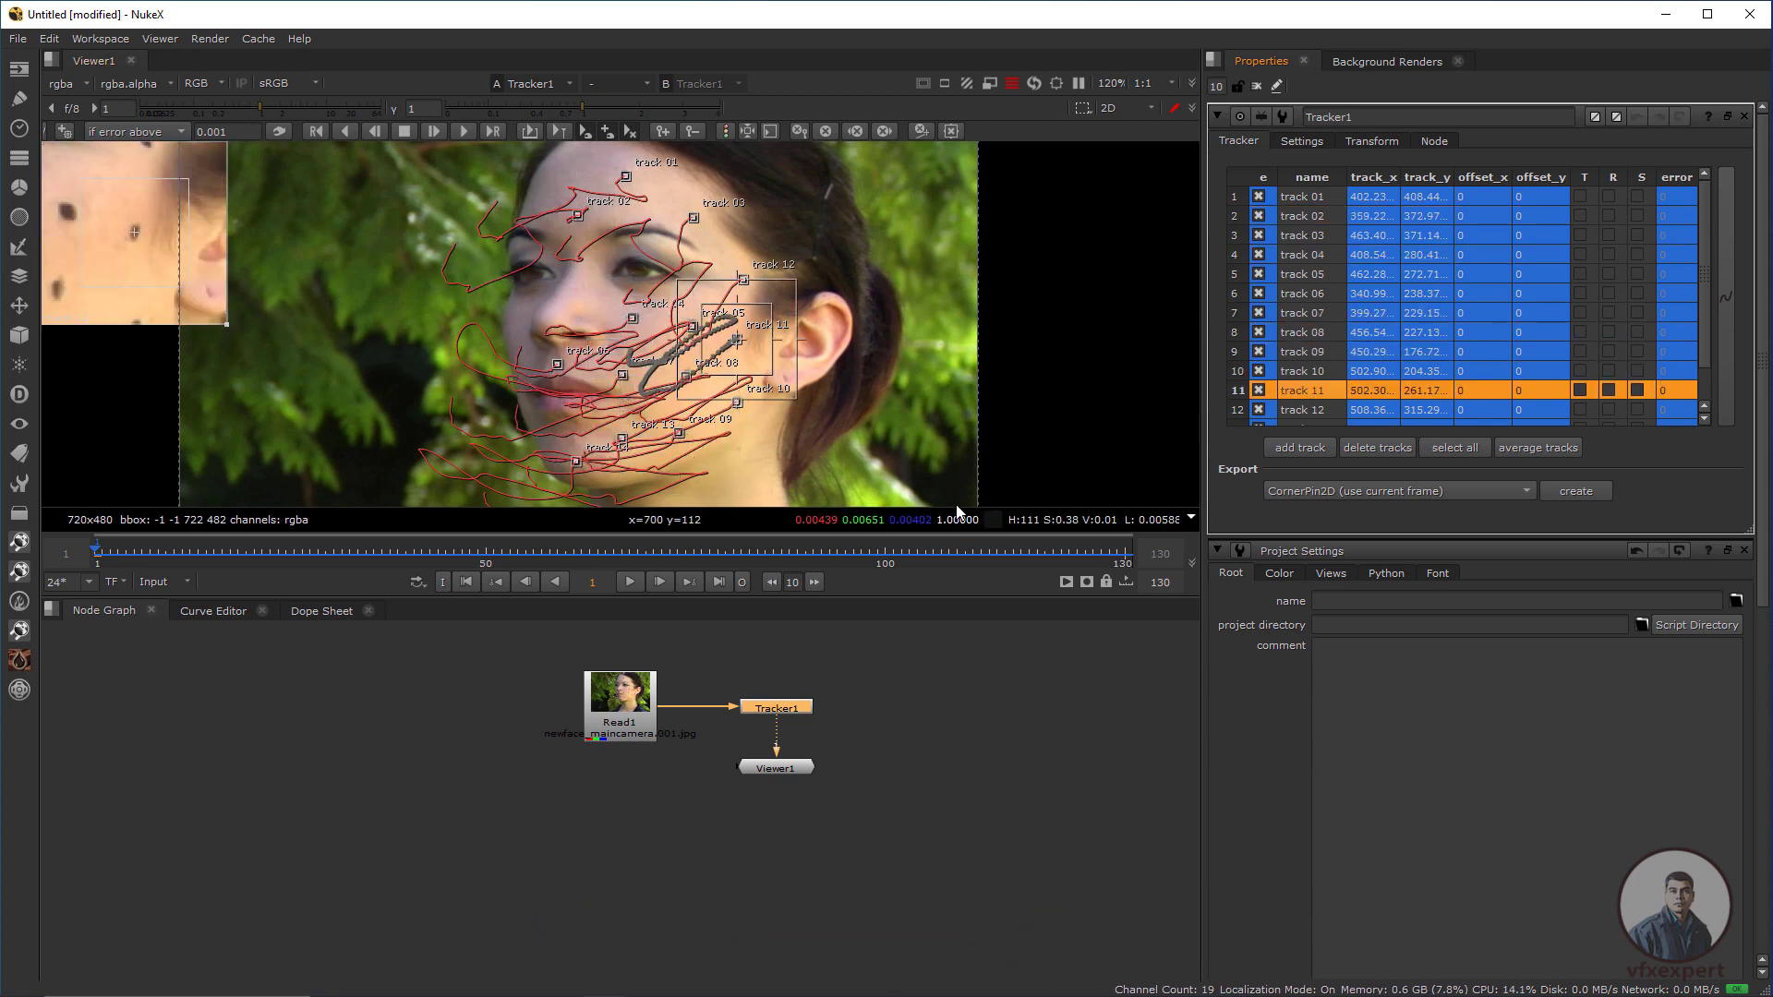
left_click(957, 512)
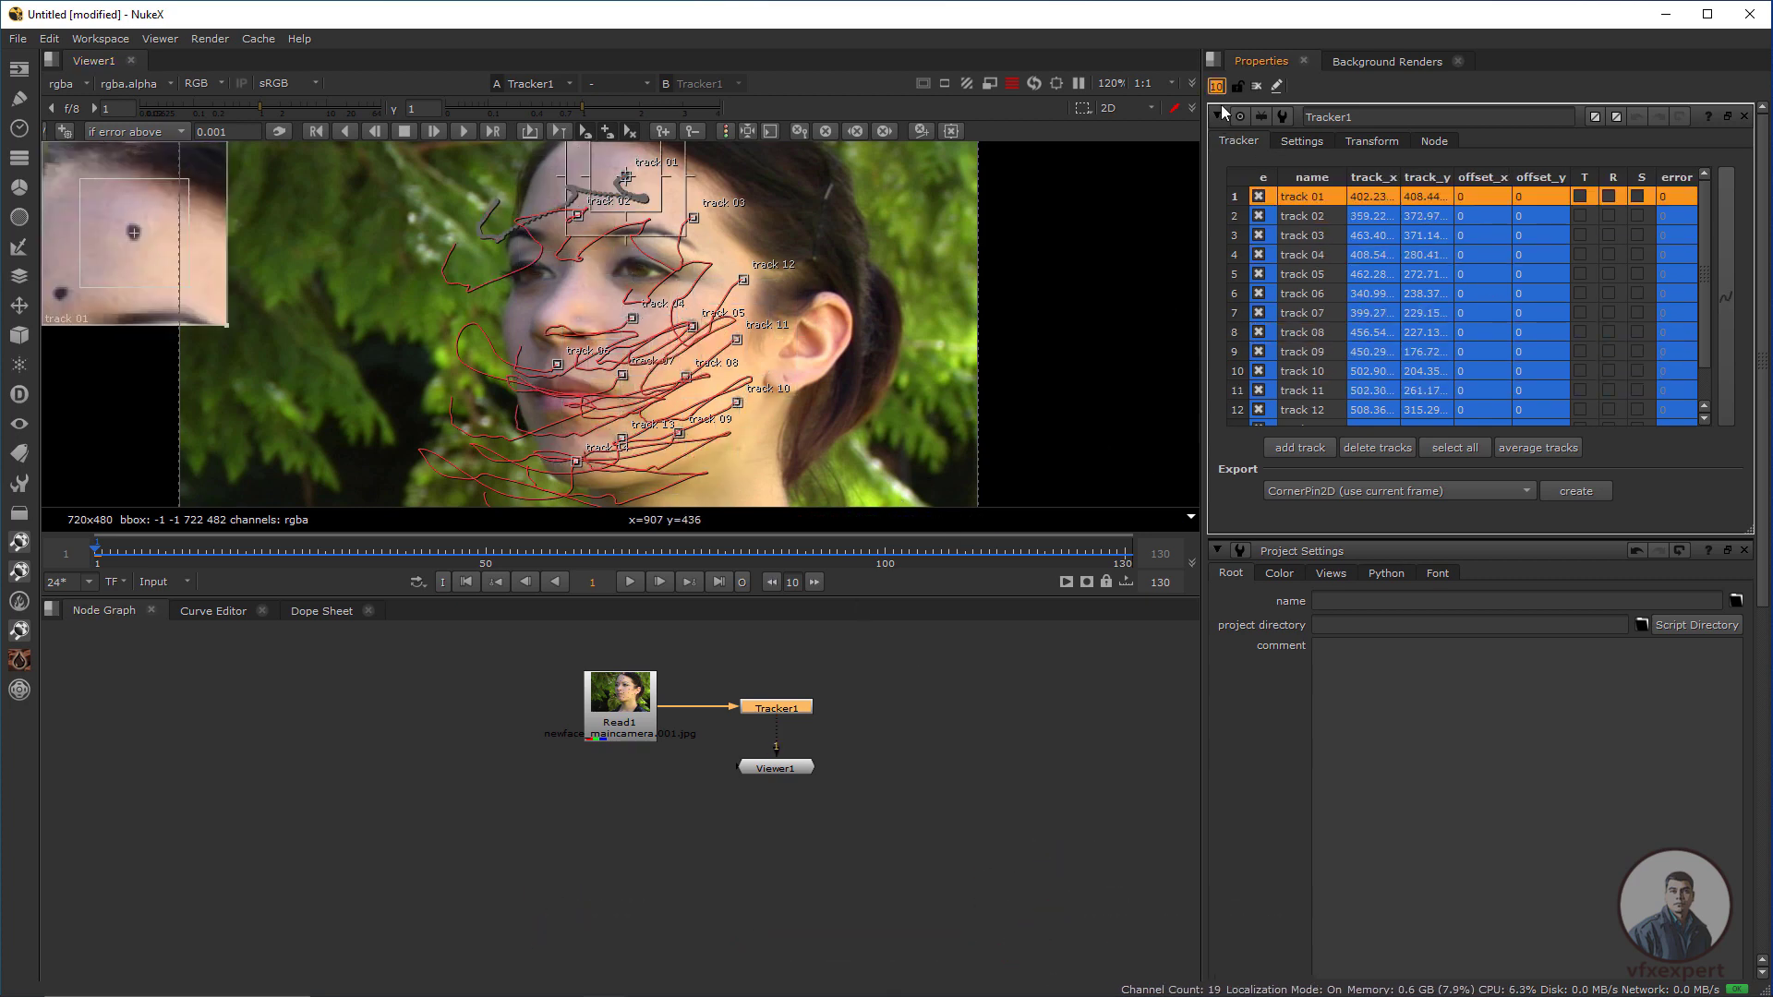
Step: Close the Project Settings panel and collapse Tracker1's settings to hide the track overlays
key("Return")
left_click(901, 736)
left_click(794, 716)
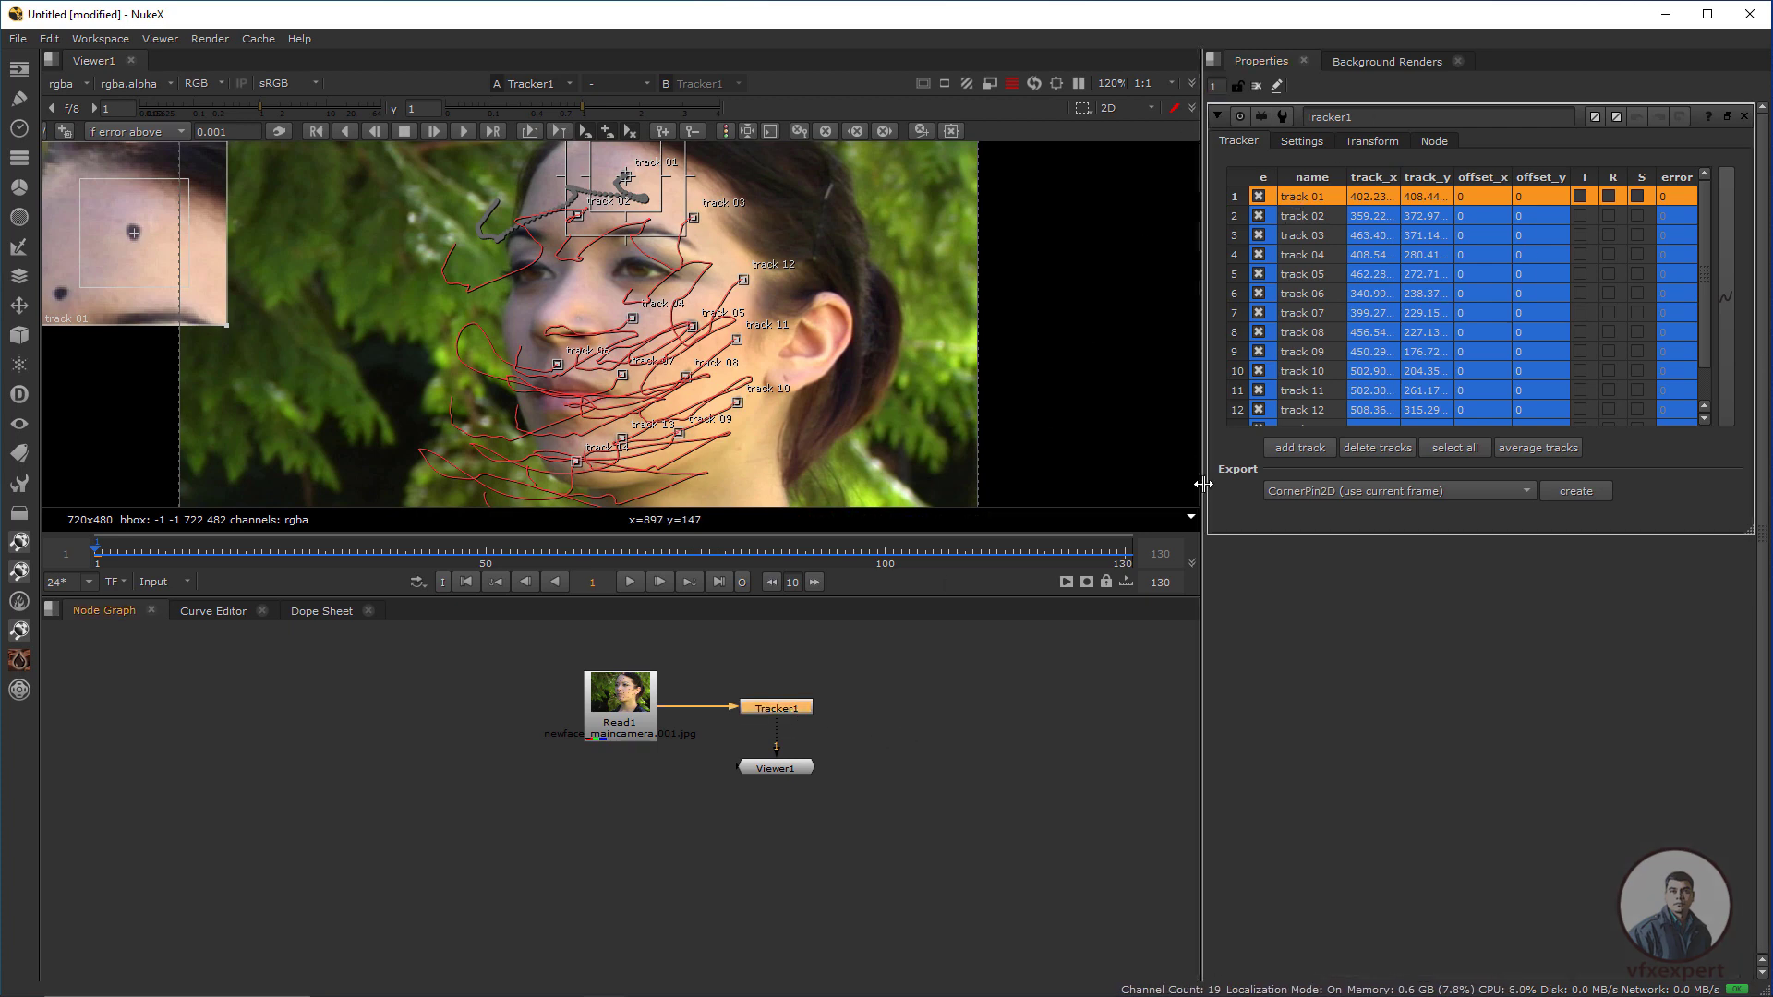
left_click(928, 706)
left_click(981, 346)
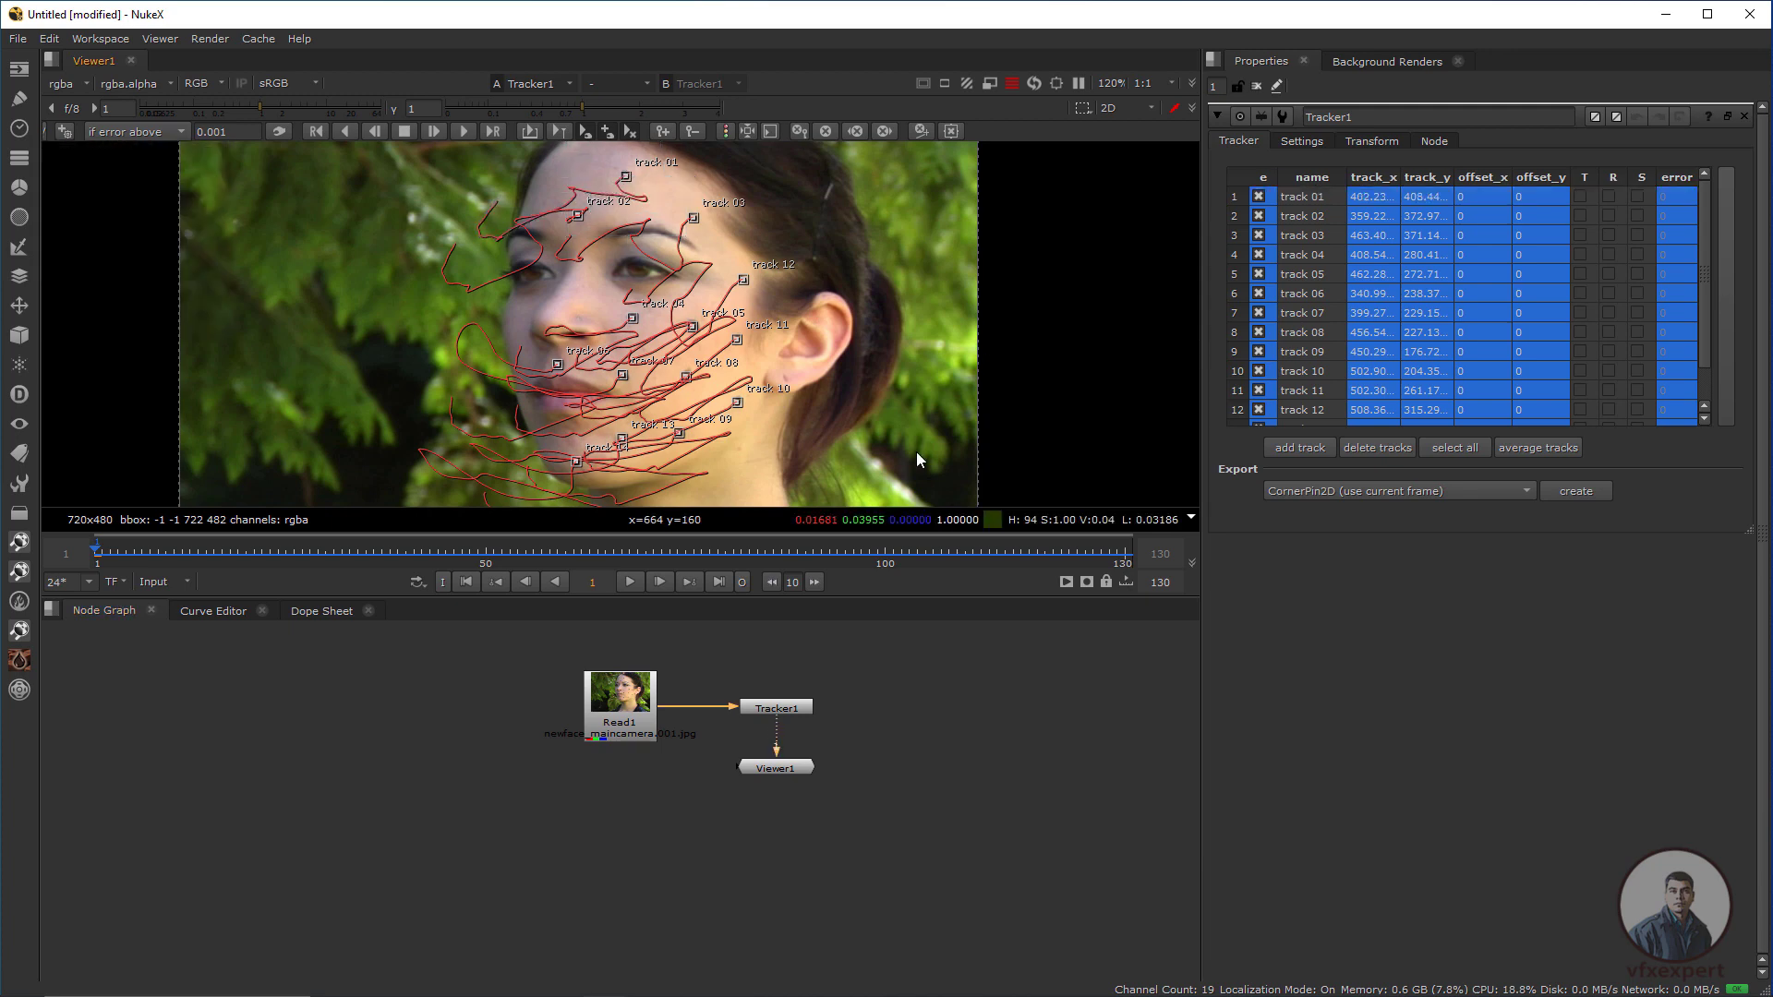
left_click(1215, 115)
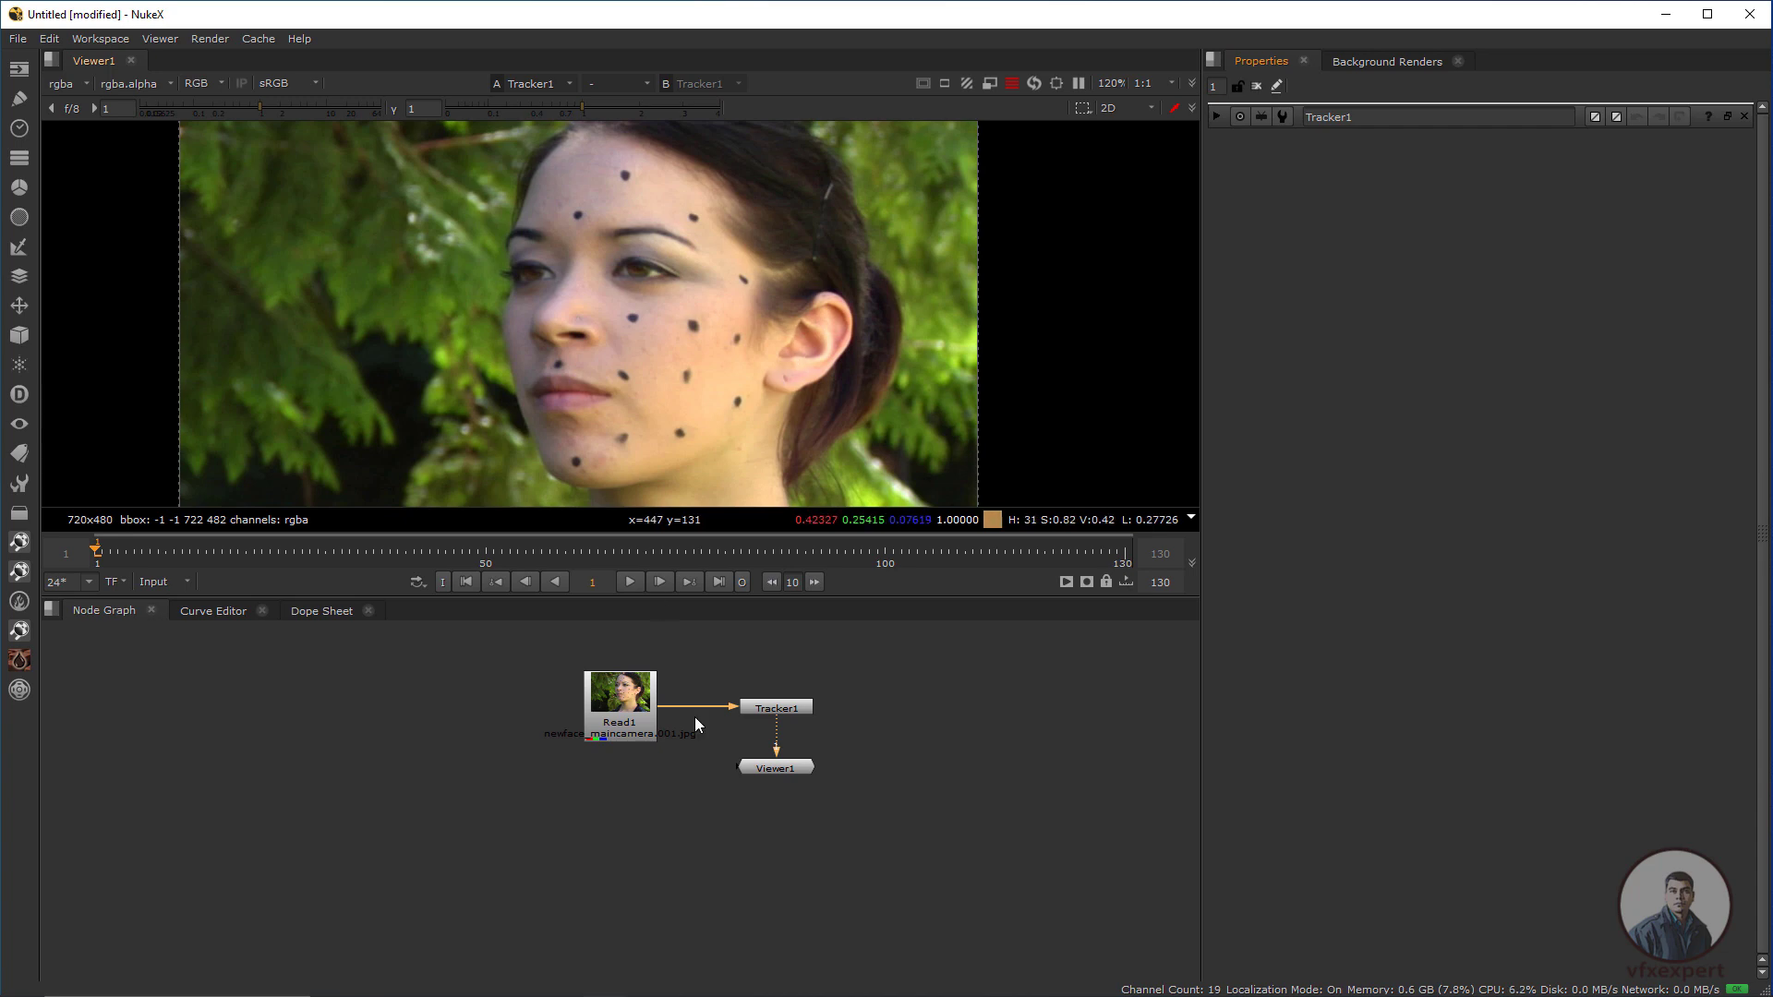
Step: Briefly reopen Tracker1's settings, then frame the forehead in the viewer
double_click(786, 719)
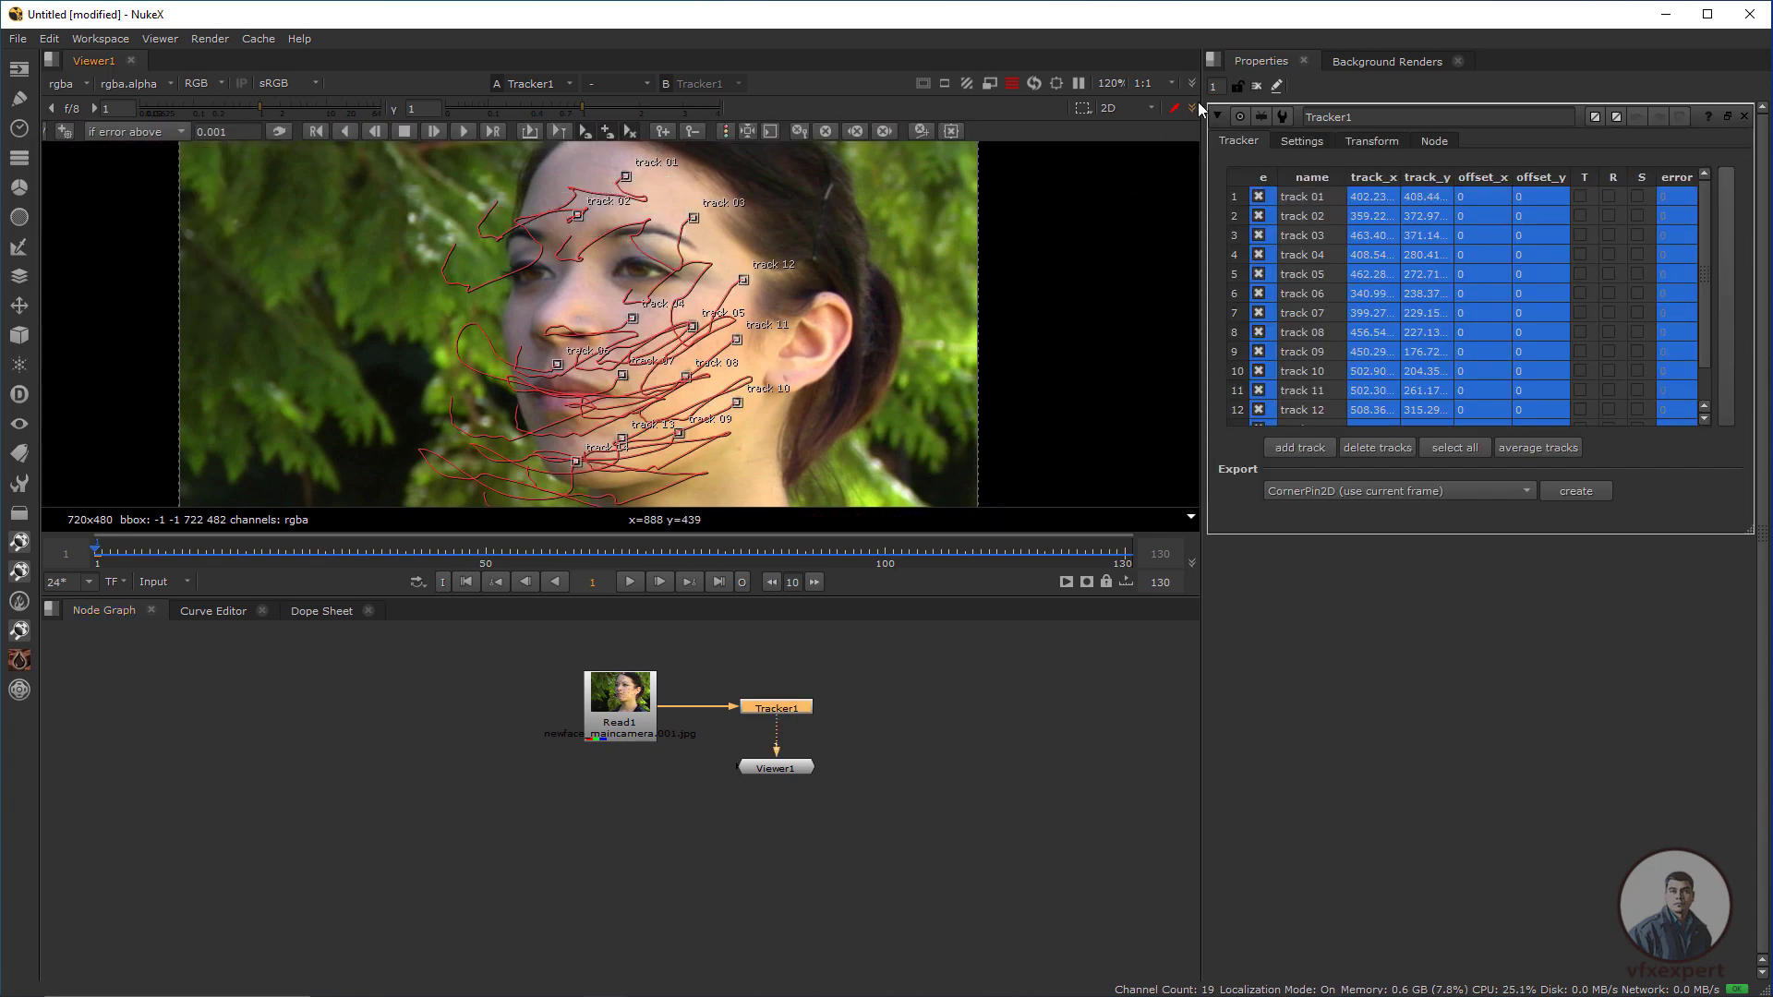
left_click(1217, 114)
scroll(541, 241, "up", 3)
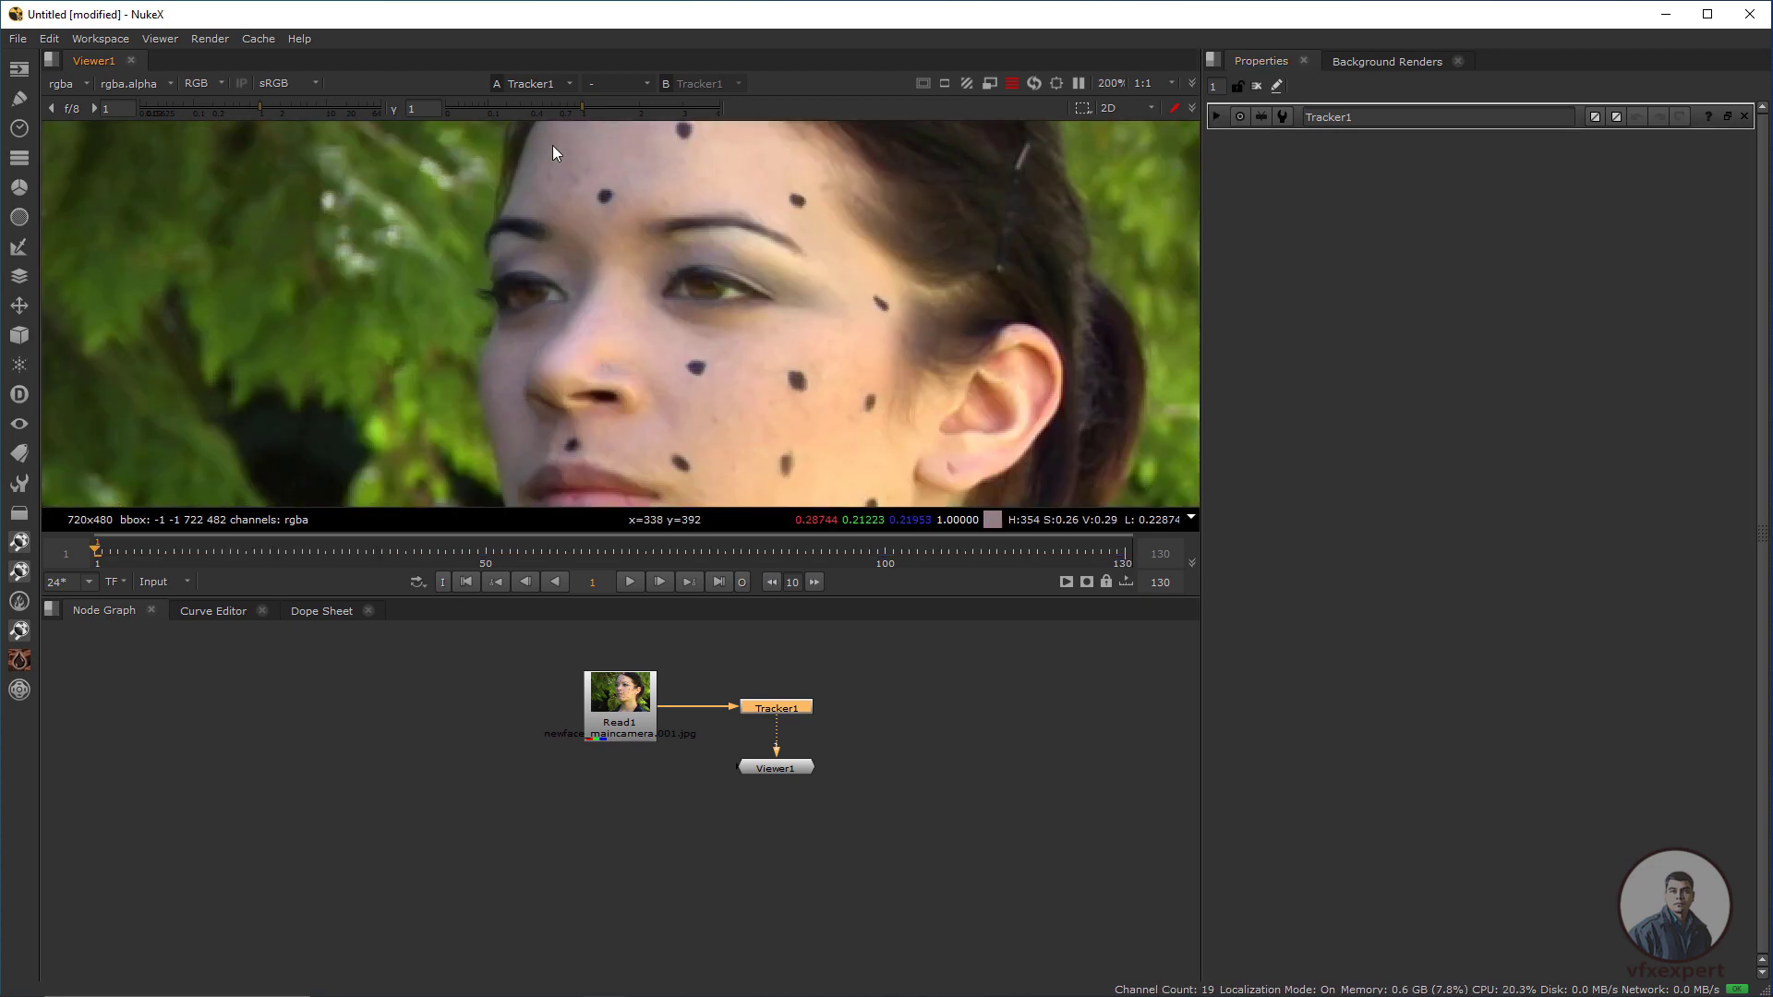
middle_click_drag(748, 384, 737, 335)
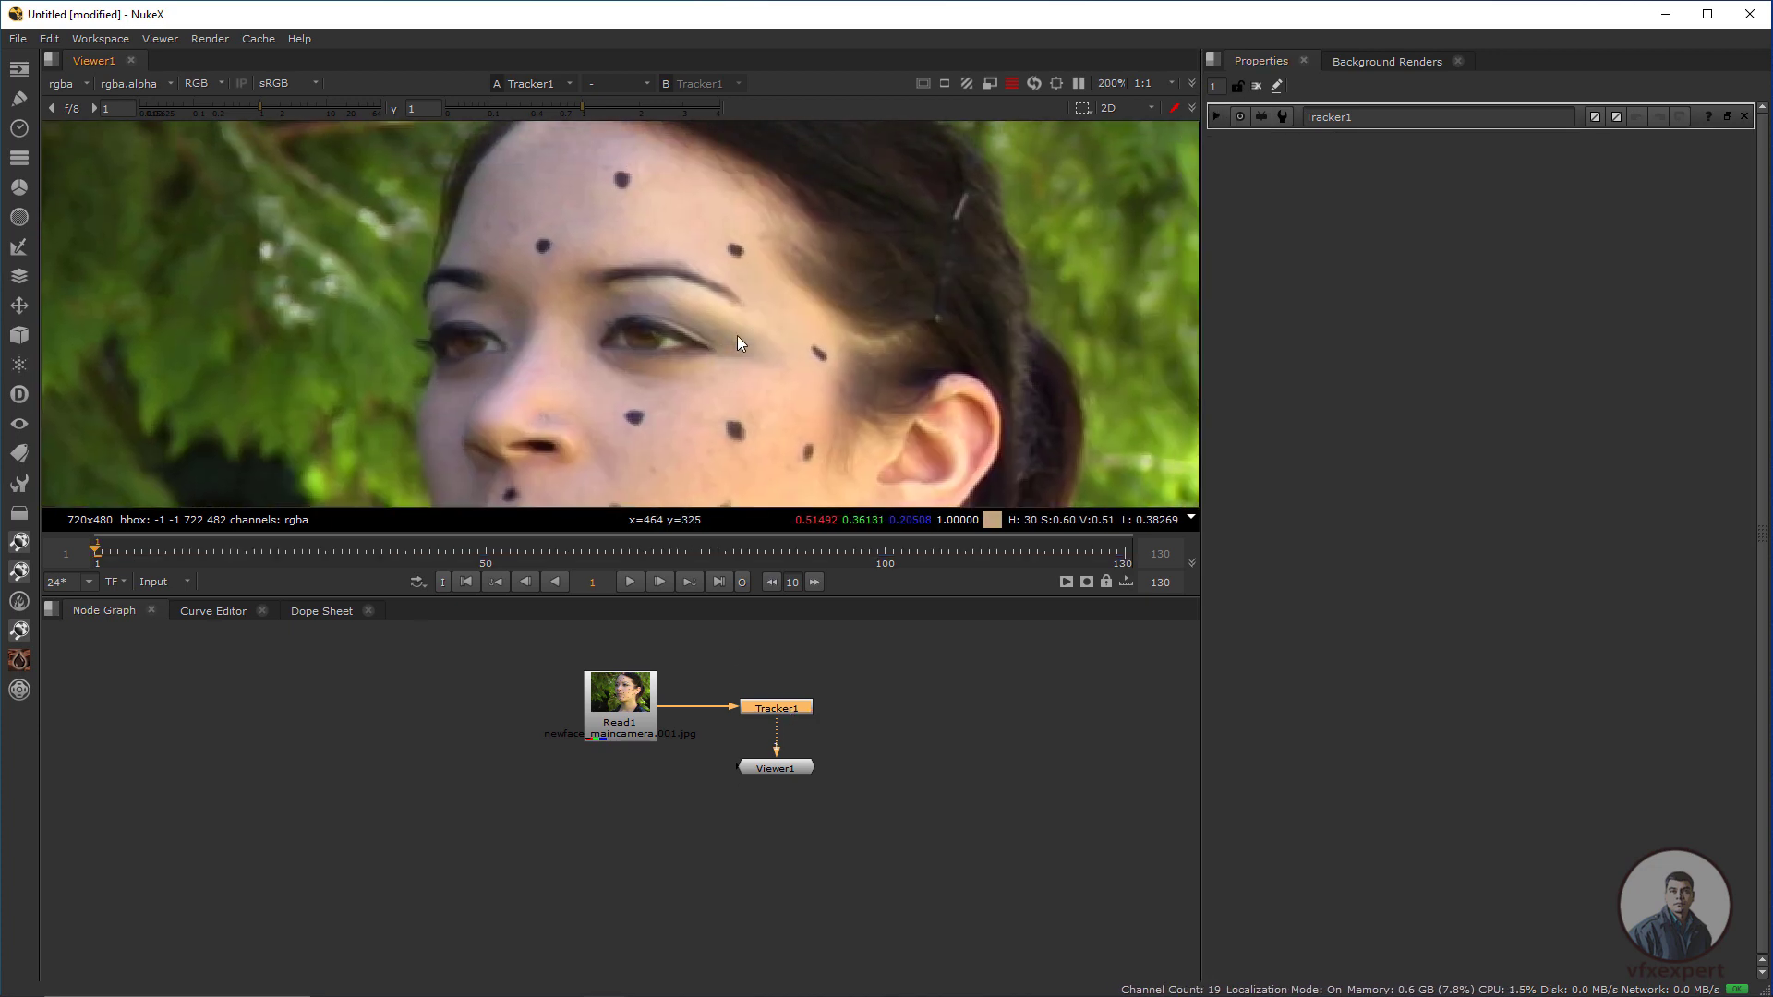
left_click(432, 703)
Step: Create a Roto node and draw an ellipse around the forehead dot
key("o")
left_click_drag(432, 709, 453, 739)
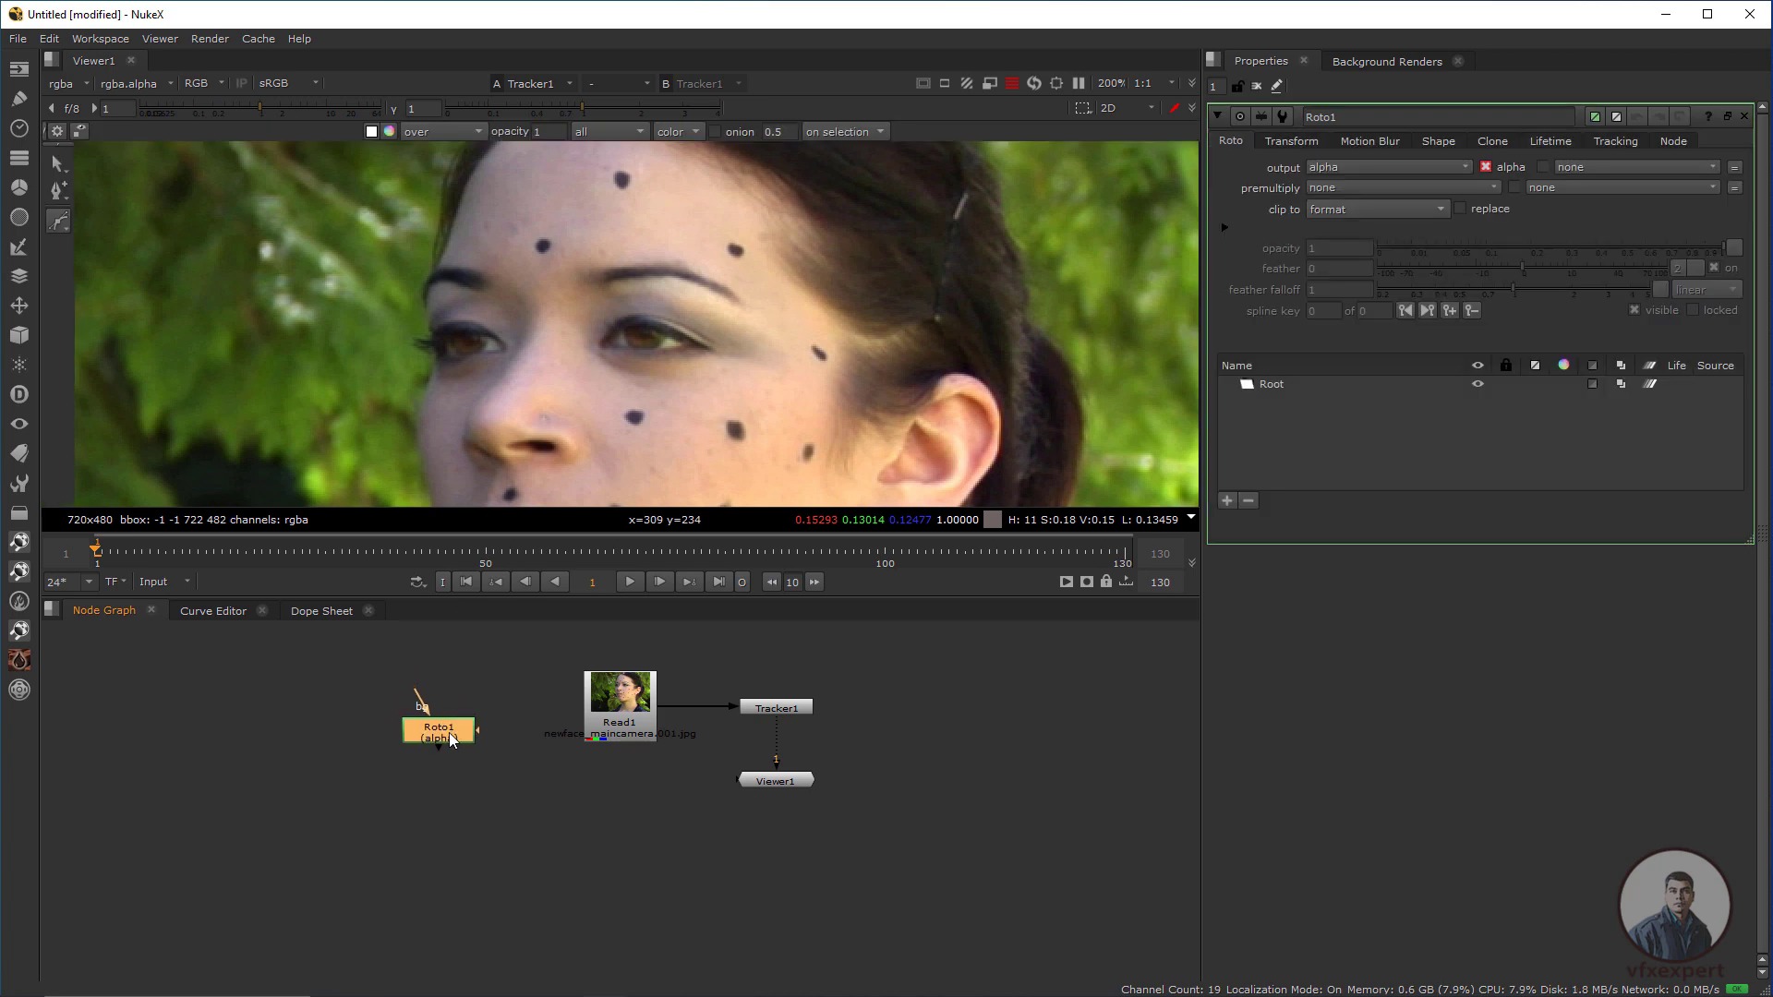
right_click(62, 220)
left_click(119, 261)
scroll(518, 296, "up", 5)
left_click_drag(495, 278, 548, 328)
scroll(661, 318, "down", 3)
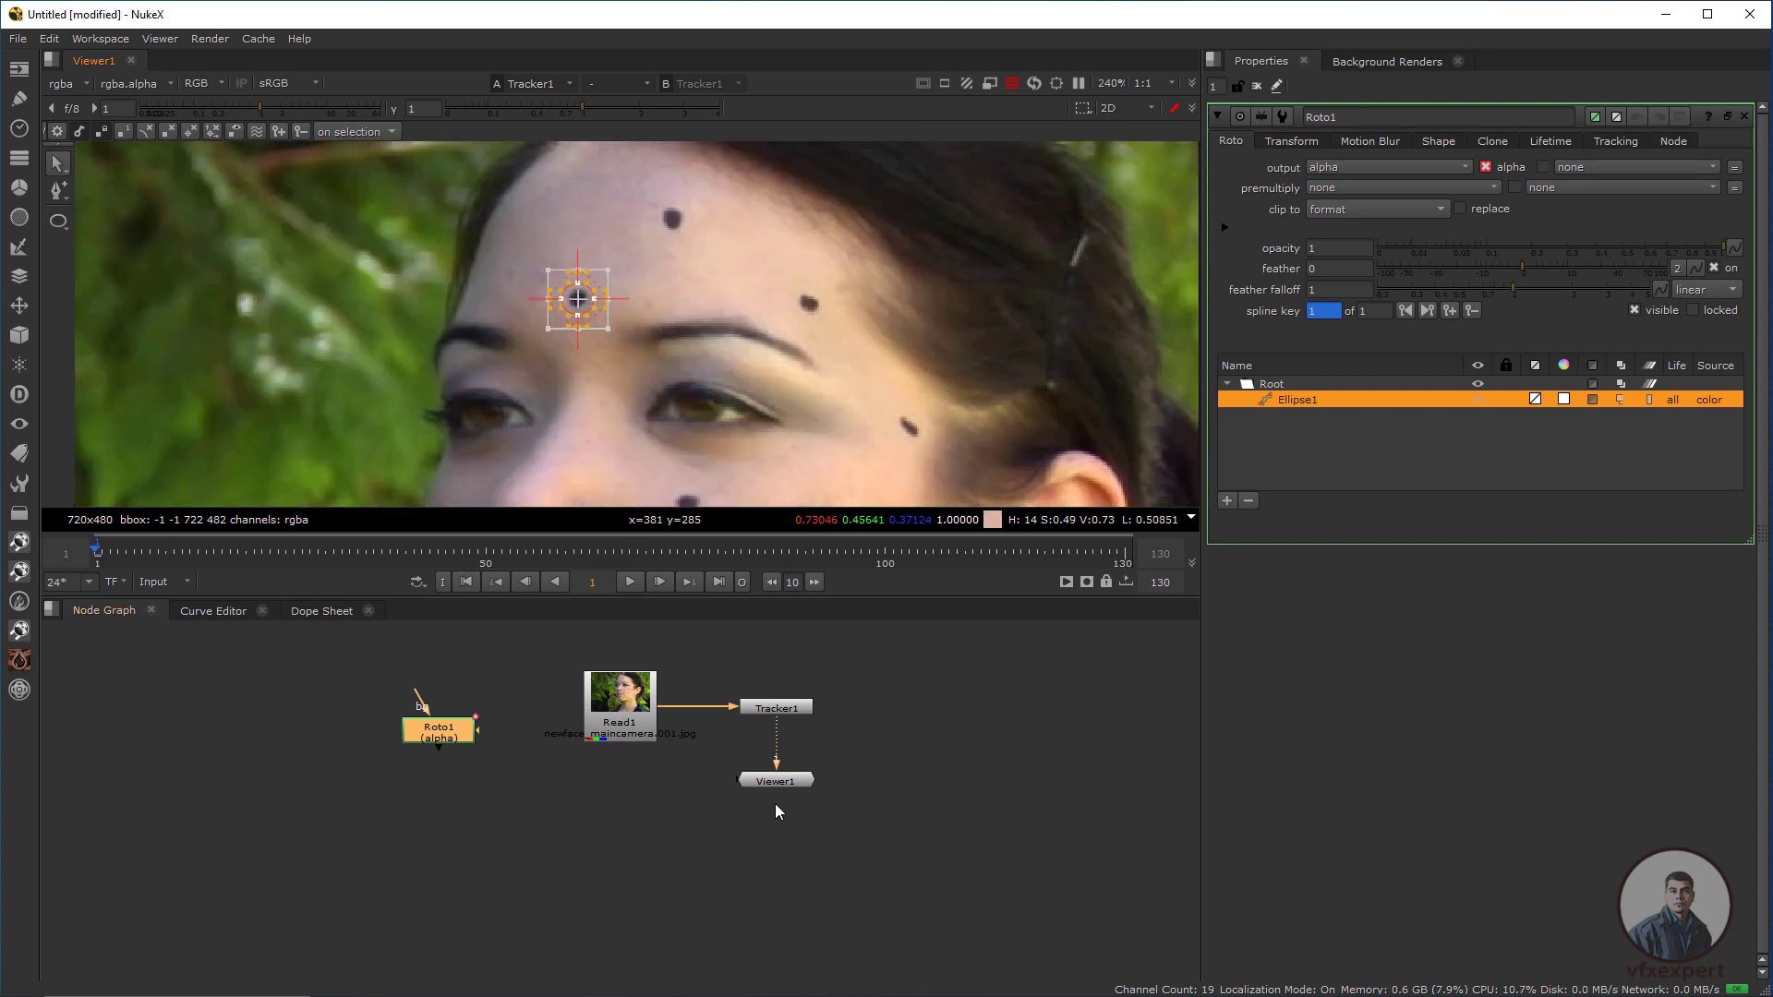
Step: Add a PxF_Filler node with img from Read1 and hole_mask from Roto1, tidying the graph
left_click_drag(779, 784, 801, 795)
left_click(624, 822)
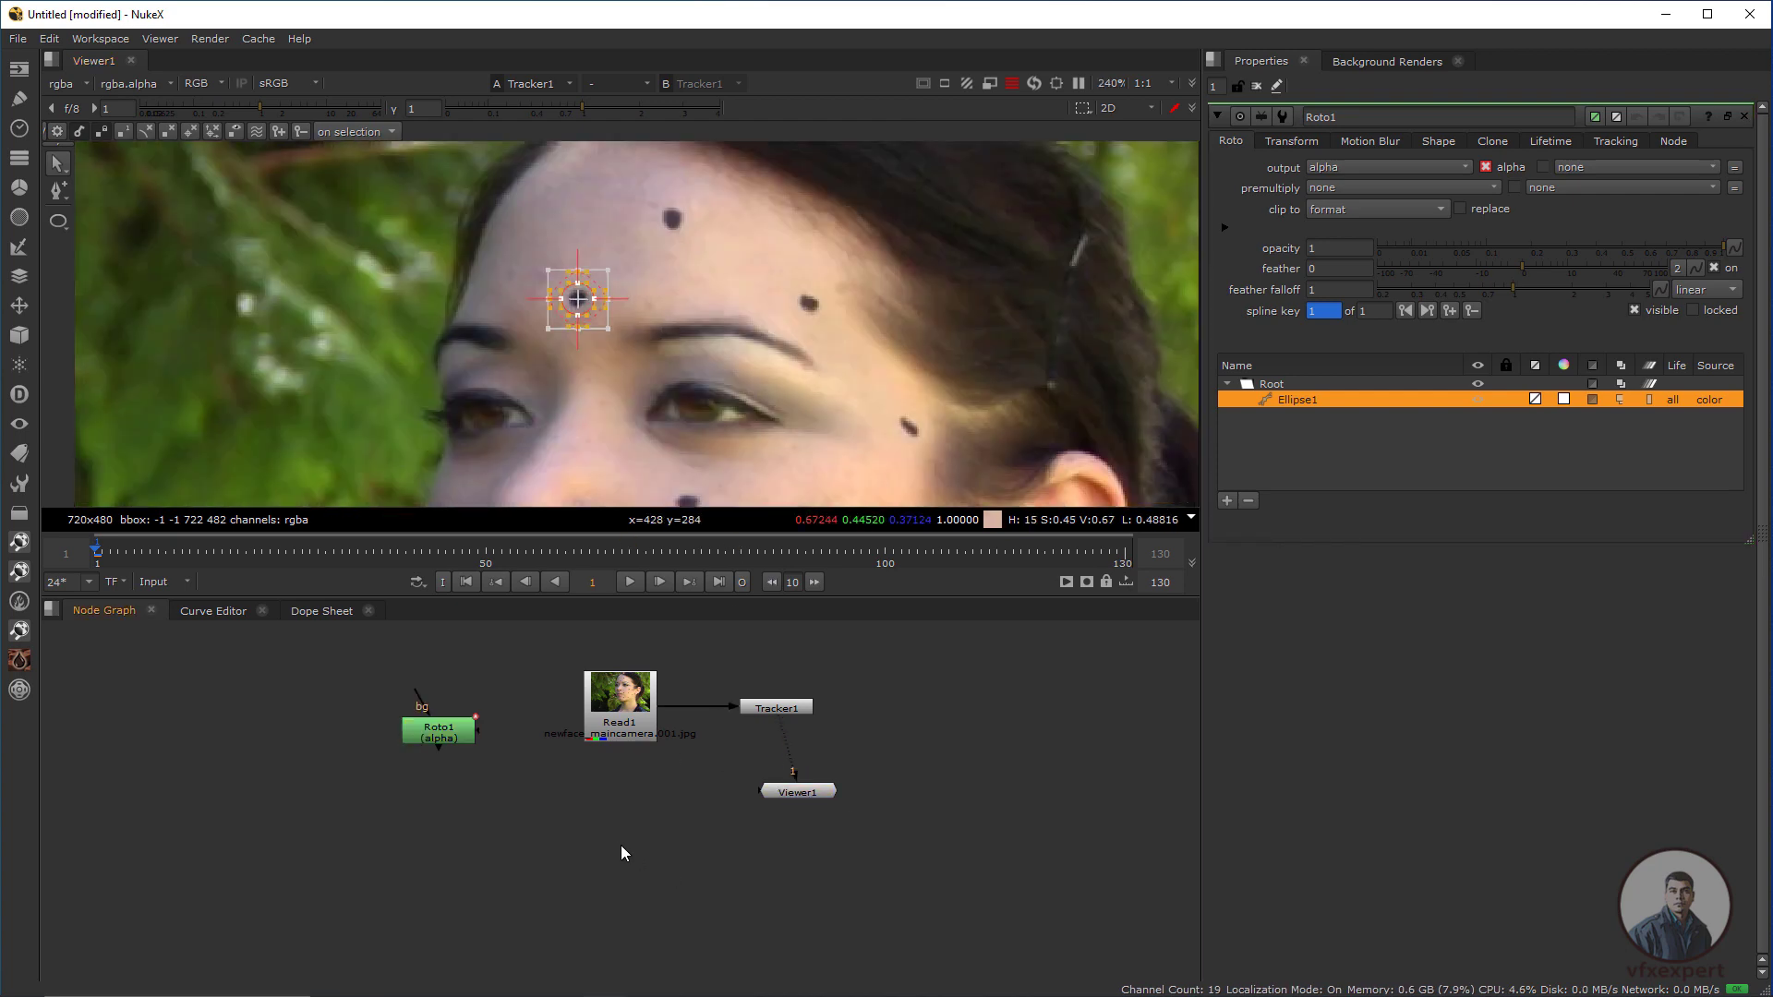
key("Tab")
type("pxf_filler")
key("Return")
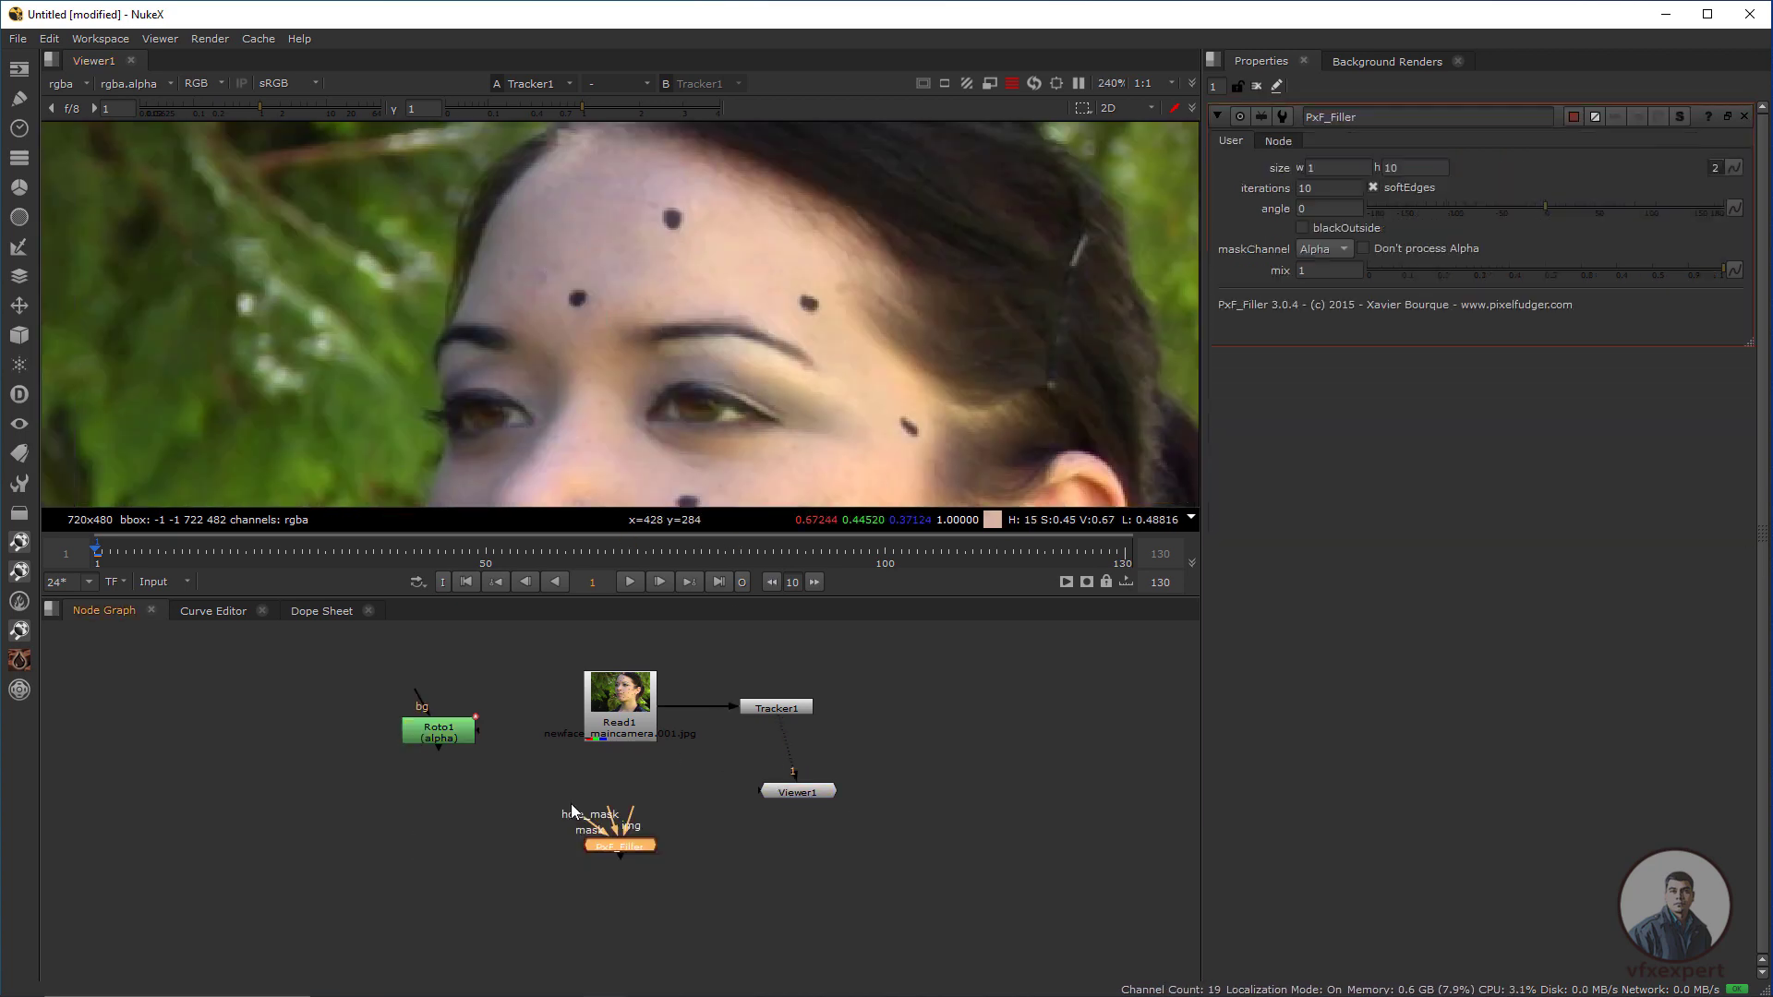
scroll(620, 831, "up", 2)
left_click_drag(621, 806, 660, 651)
left_click_drag(641, 833, 401, 713)
left_click_drag(399, 714, 423, 771)
left_click_drag(662, 807, 661, 790)
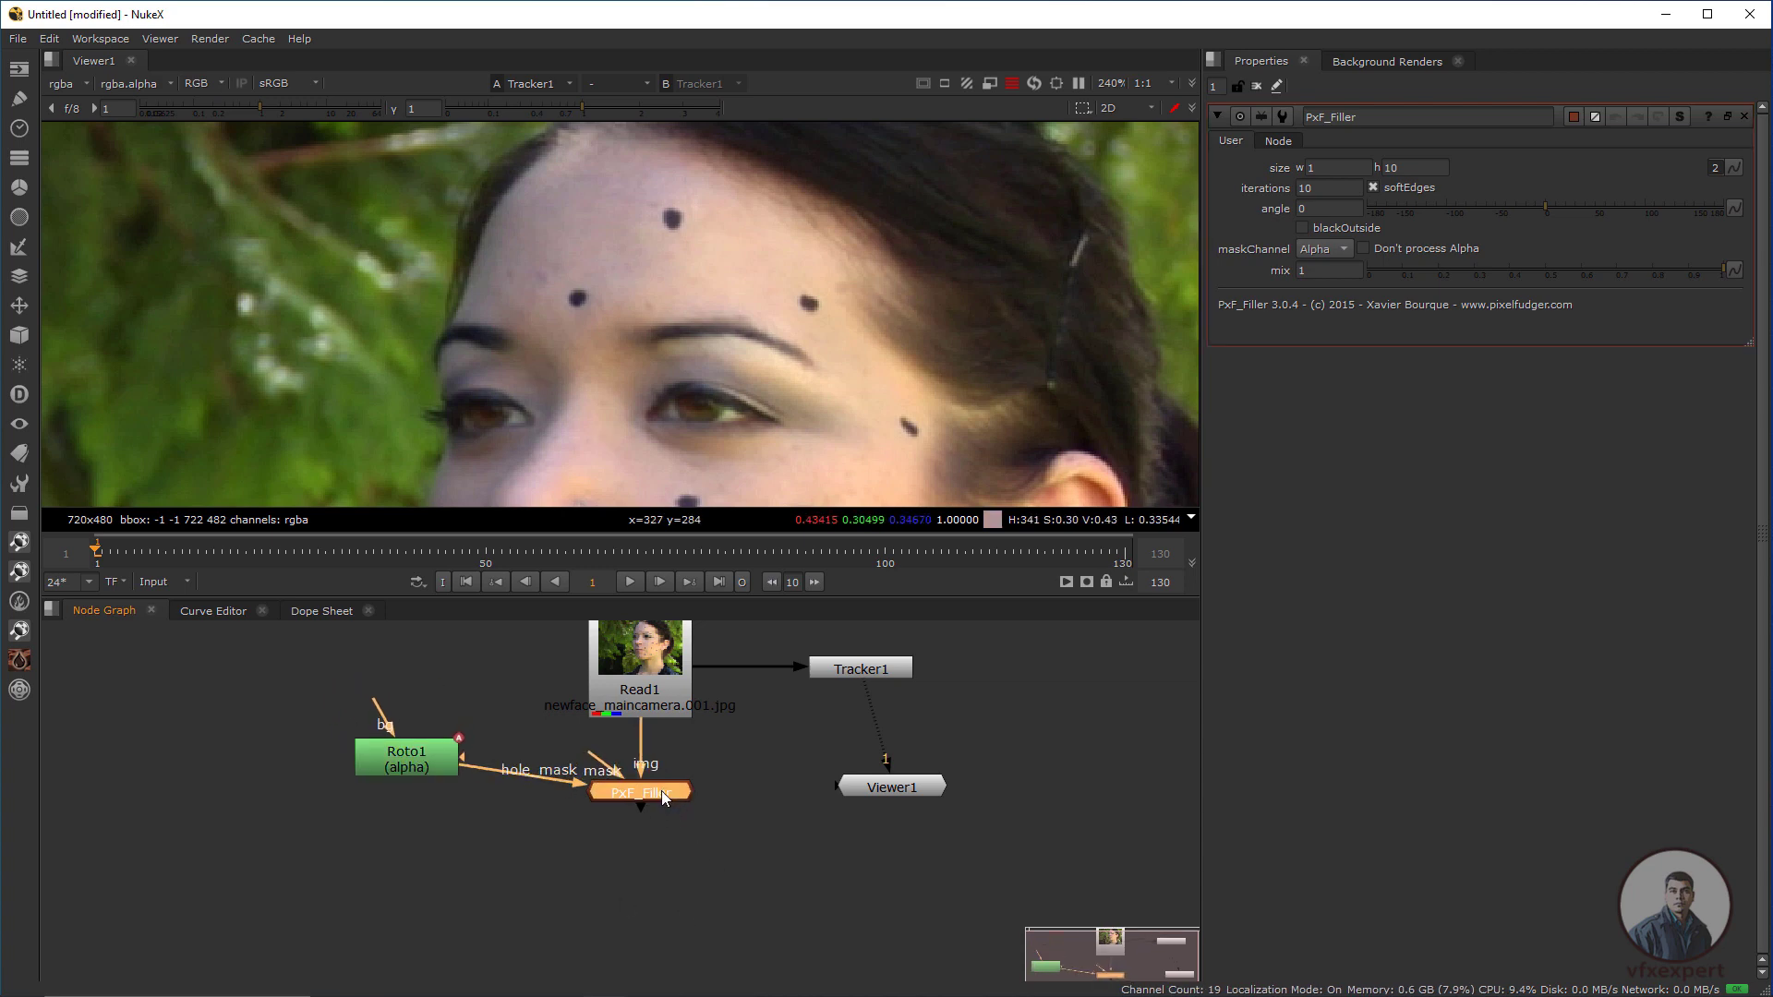
Step: View PxF_Filler's result, check the fill at frame 19, and return to frame 1
key("1")
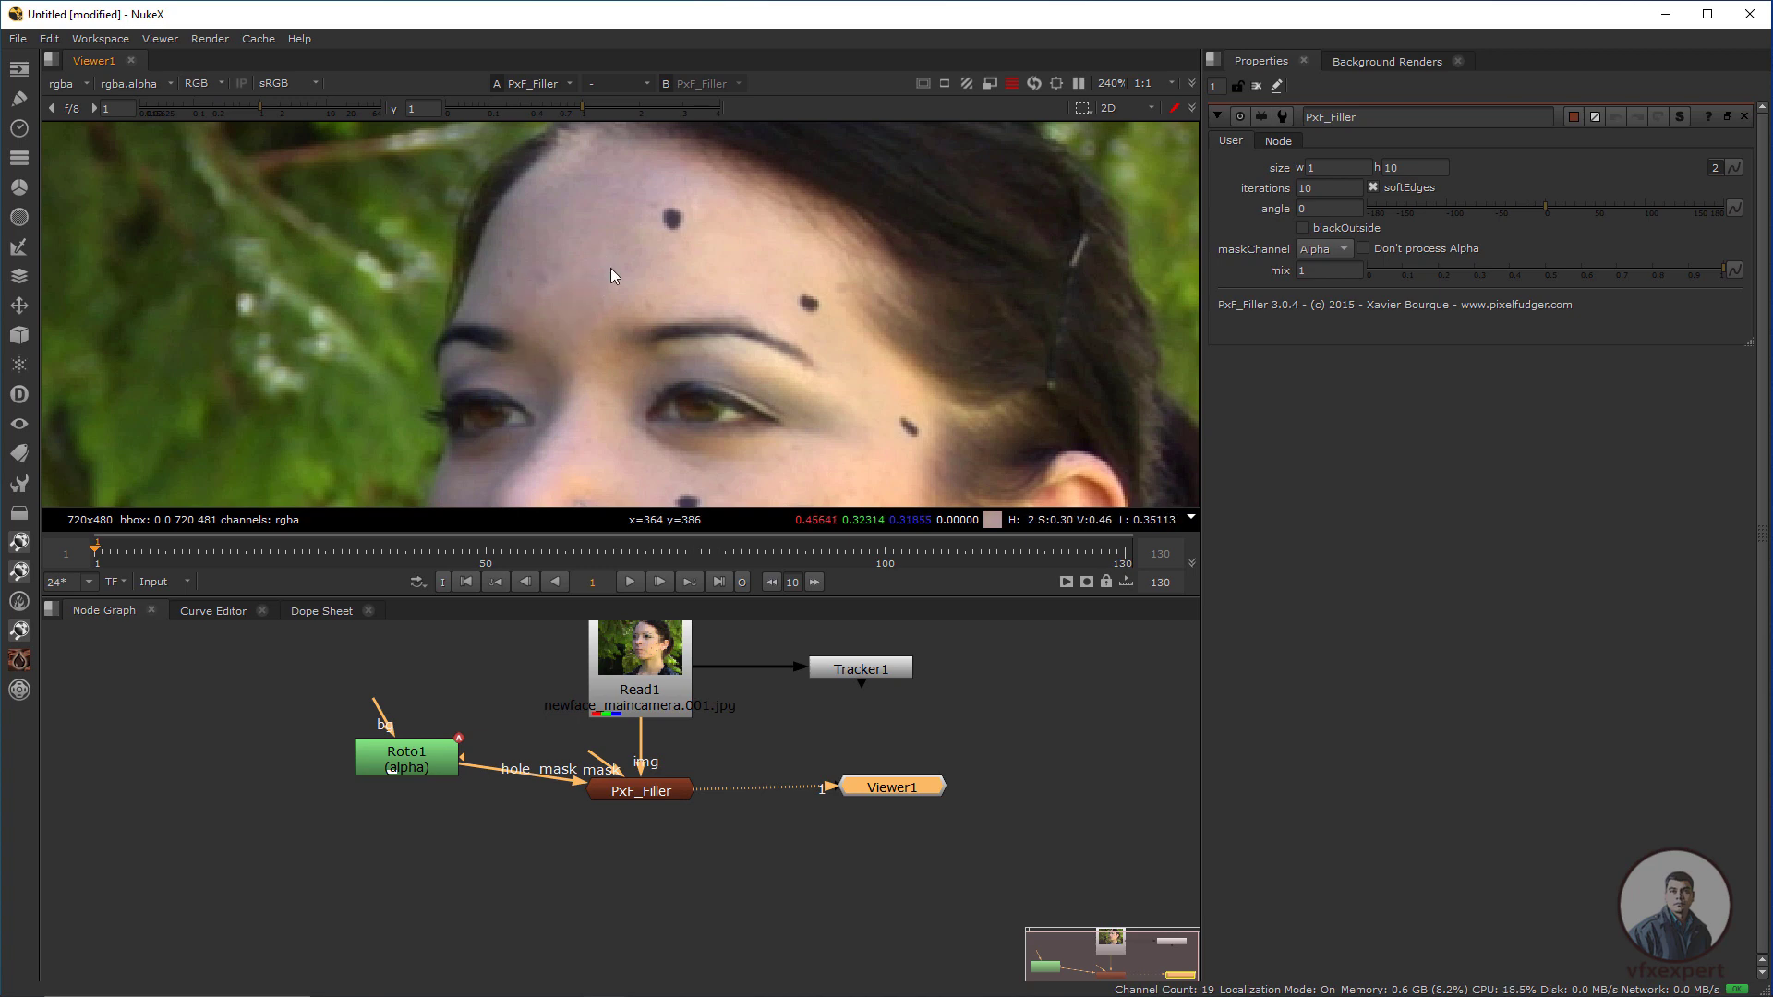
left_click_drag(152, 553, 398, 554)
double_click(432, 766)
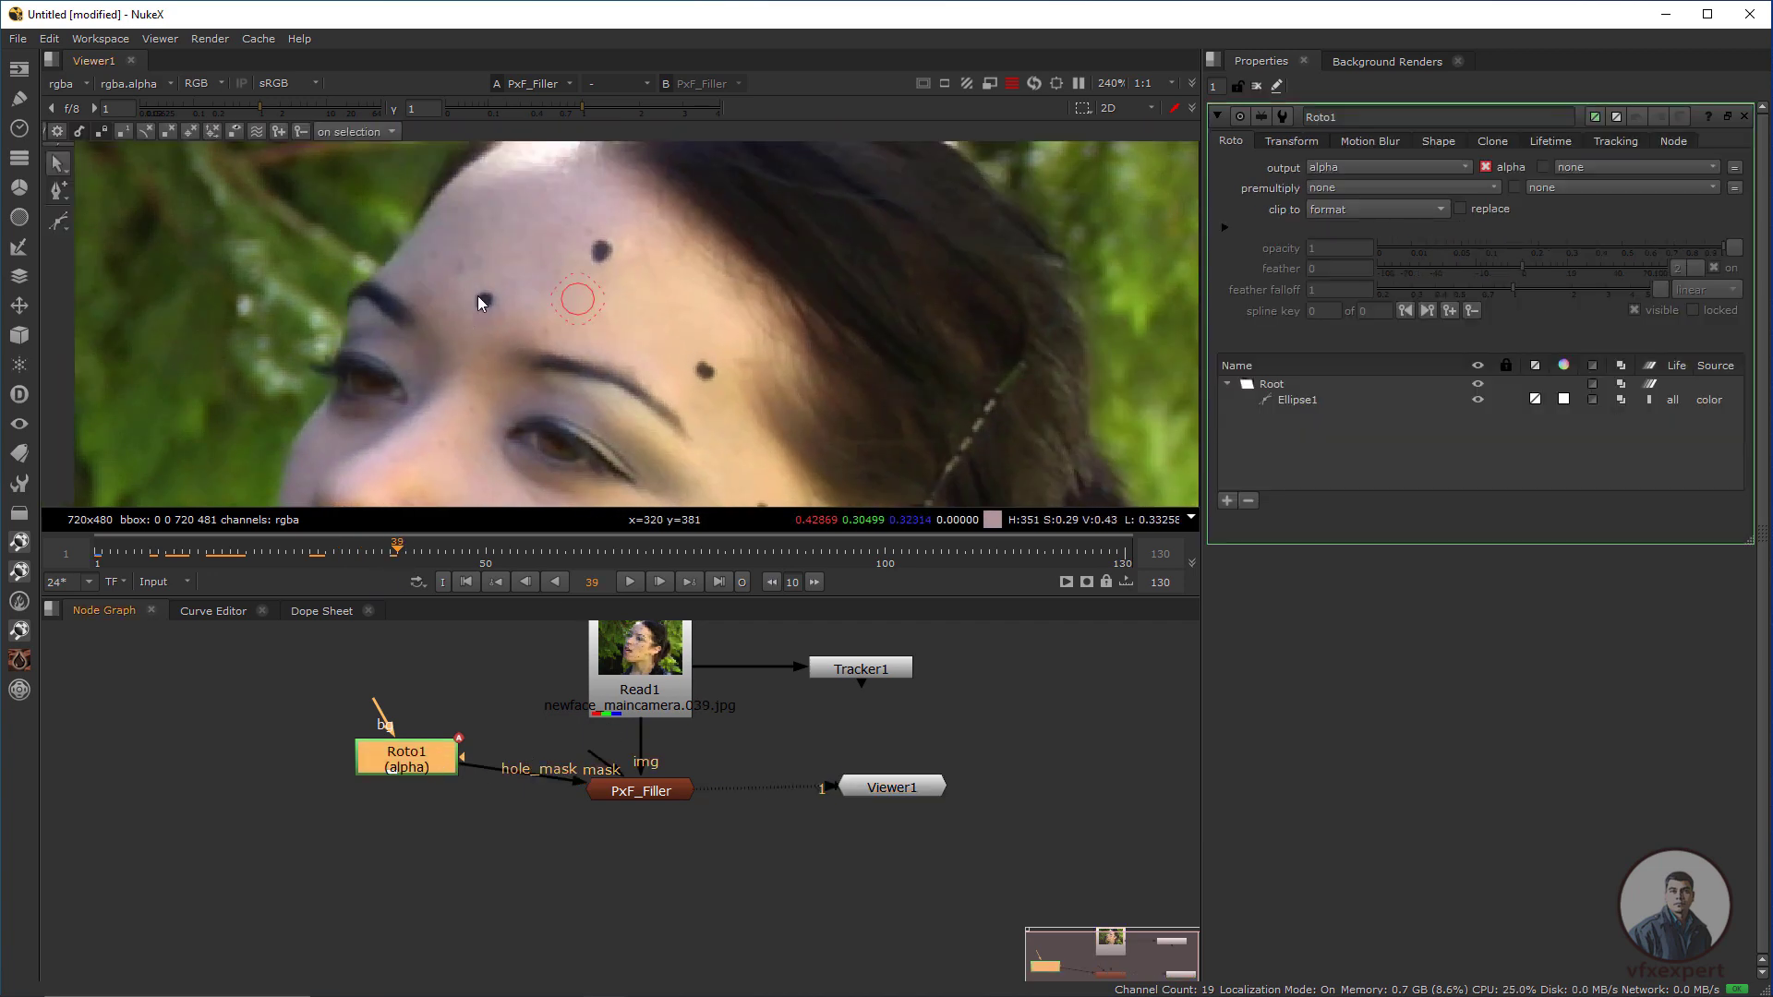
key("alt+shift+Left")
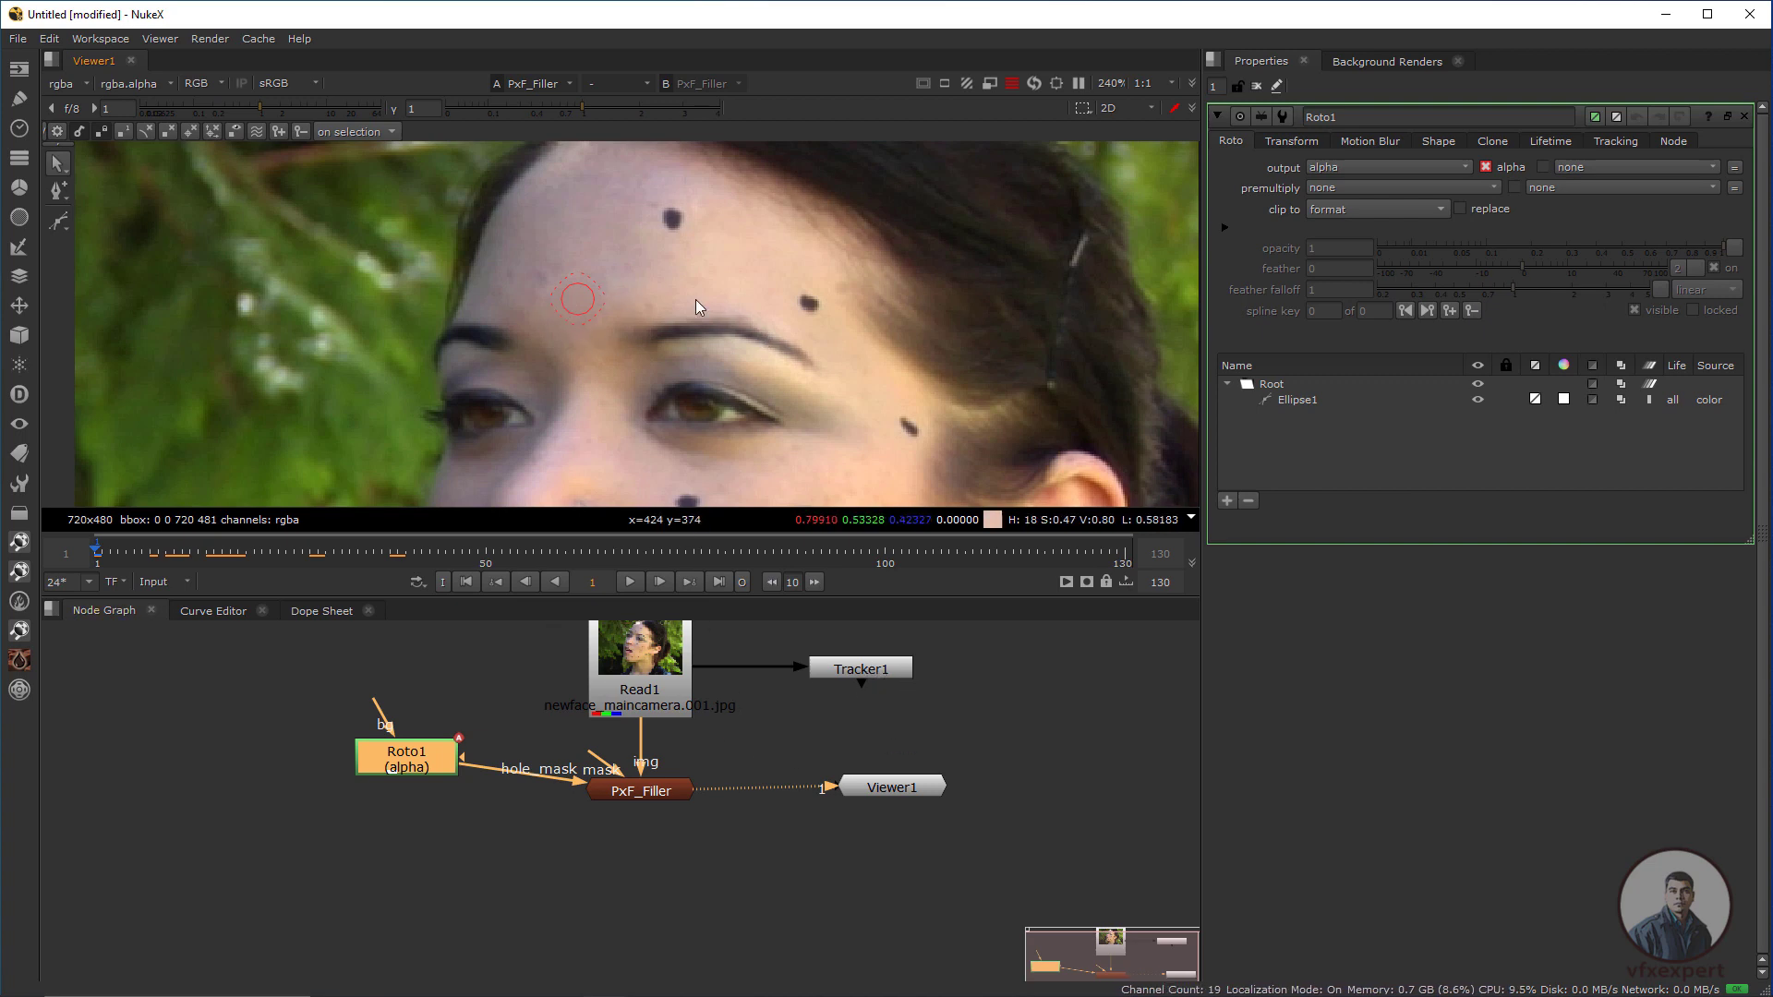
double_click(880, 674)
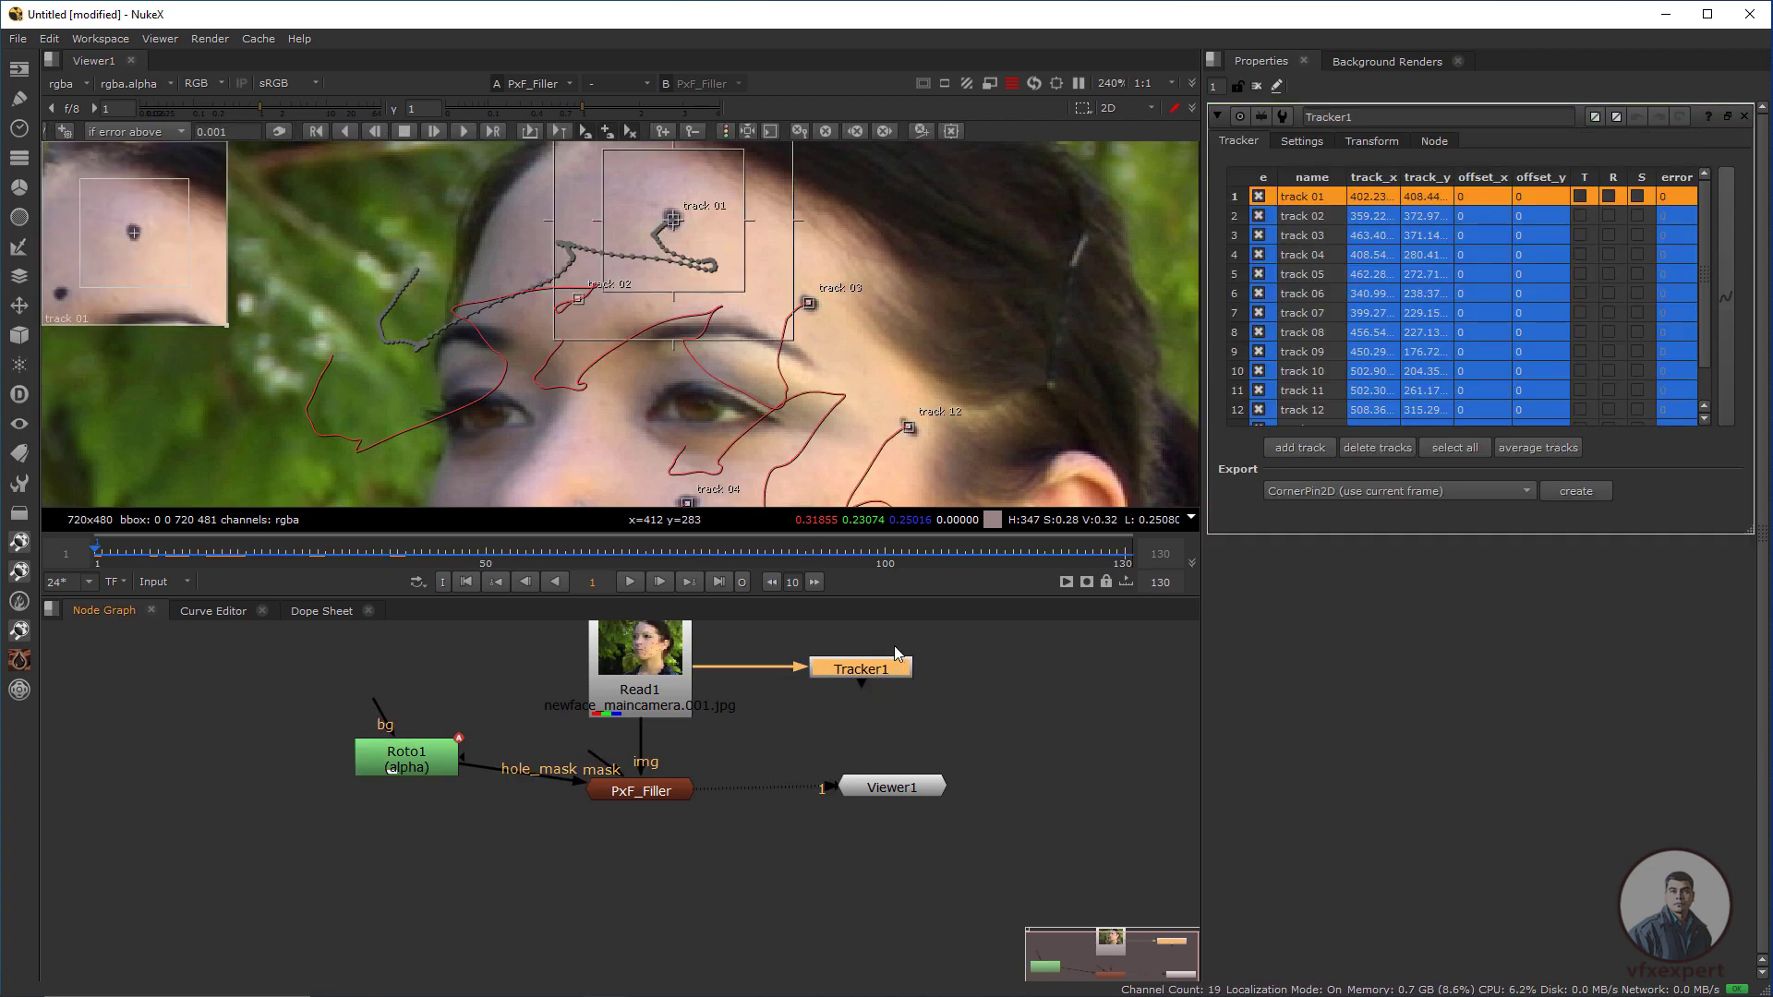
Step: Enable translate (T) for track 02 in Tracker1 and reopen Roto1's settings
left_click(579, 300)
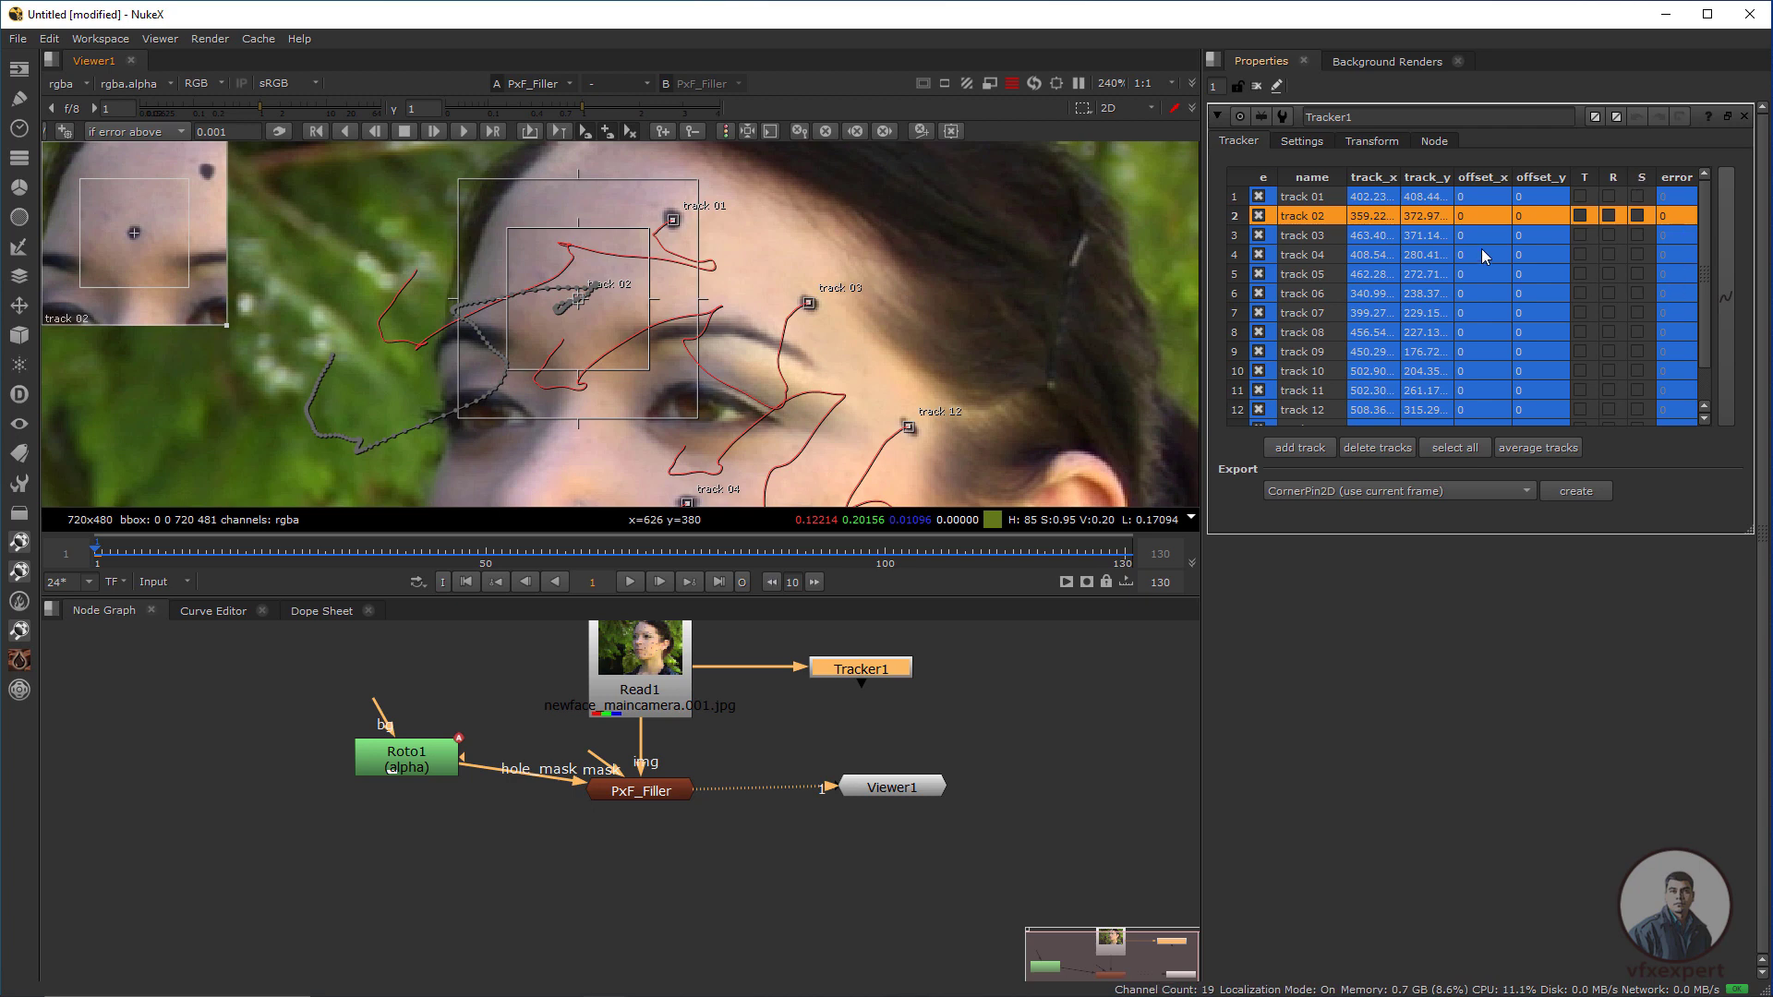
left_click(1579, 215)
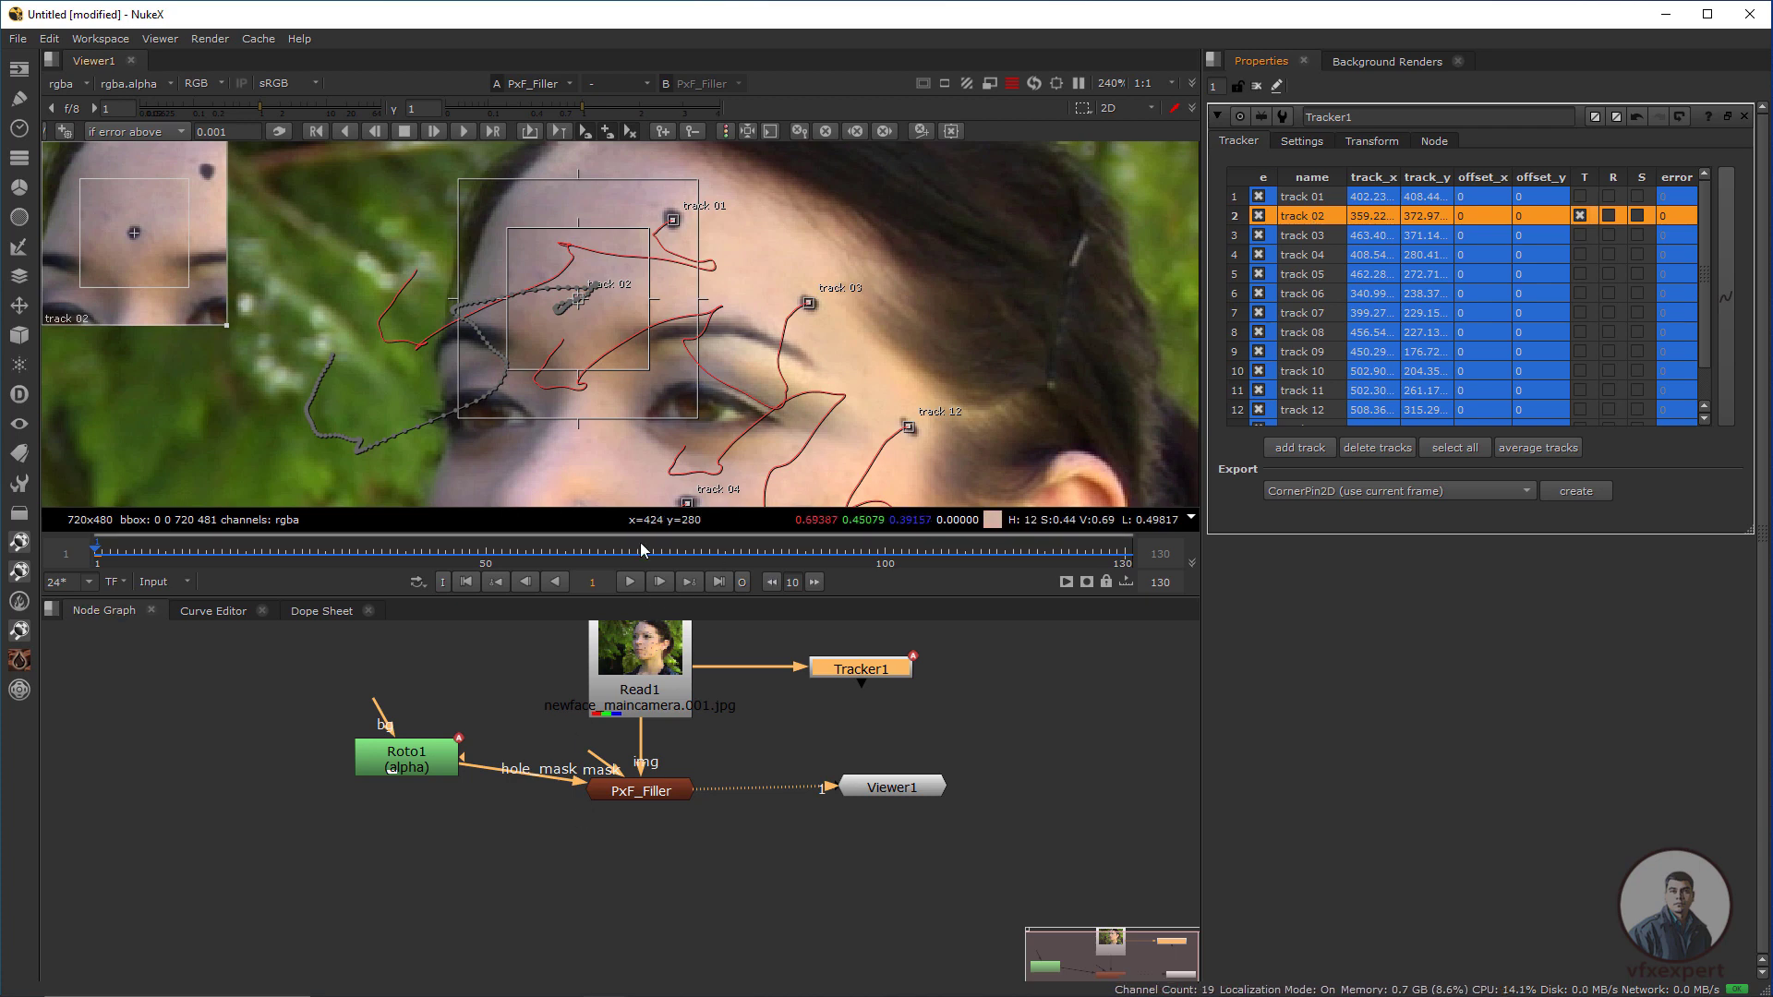
double_click(441, 771)
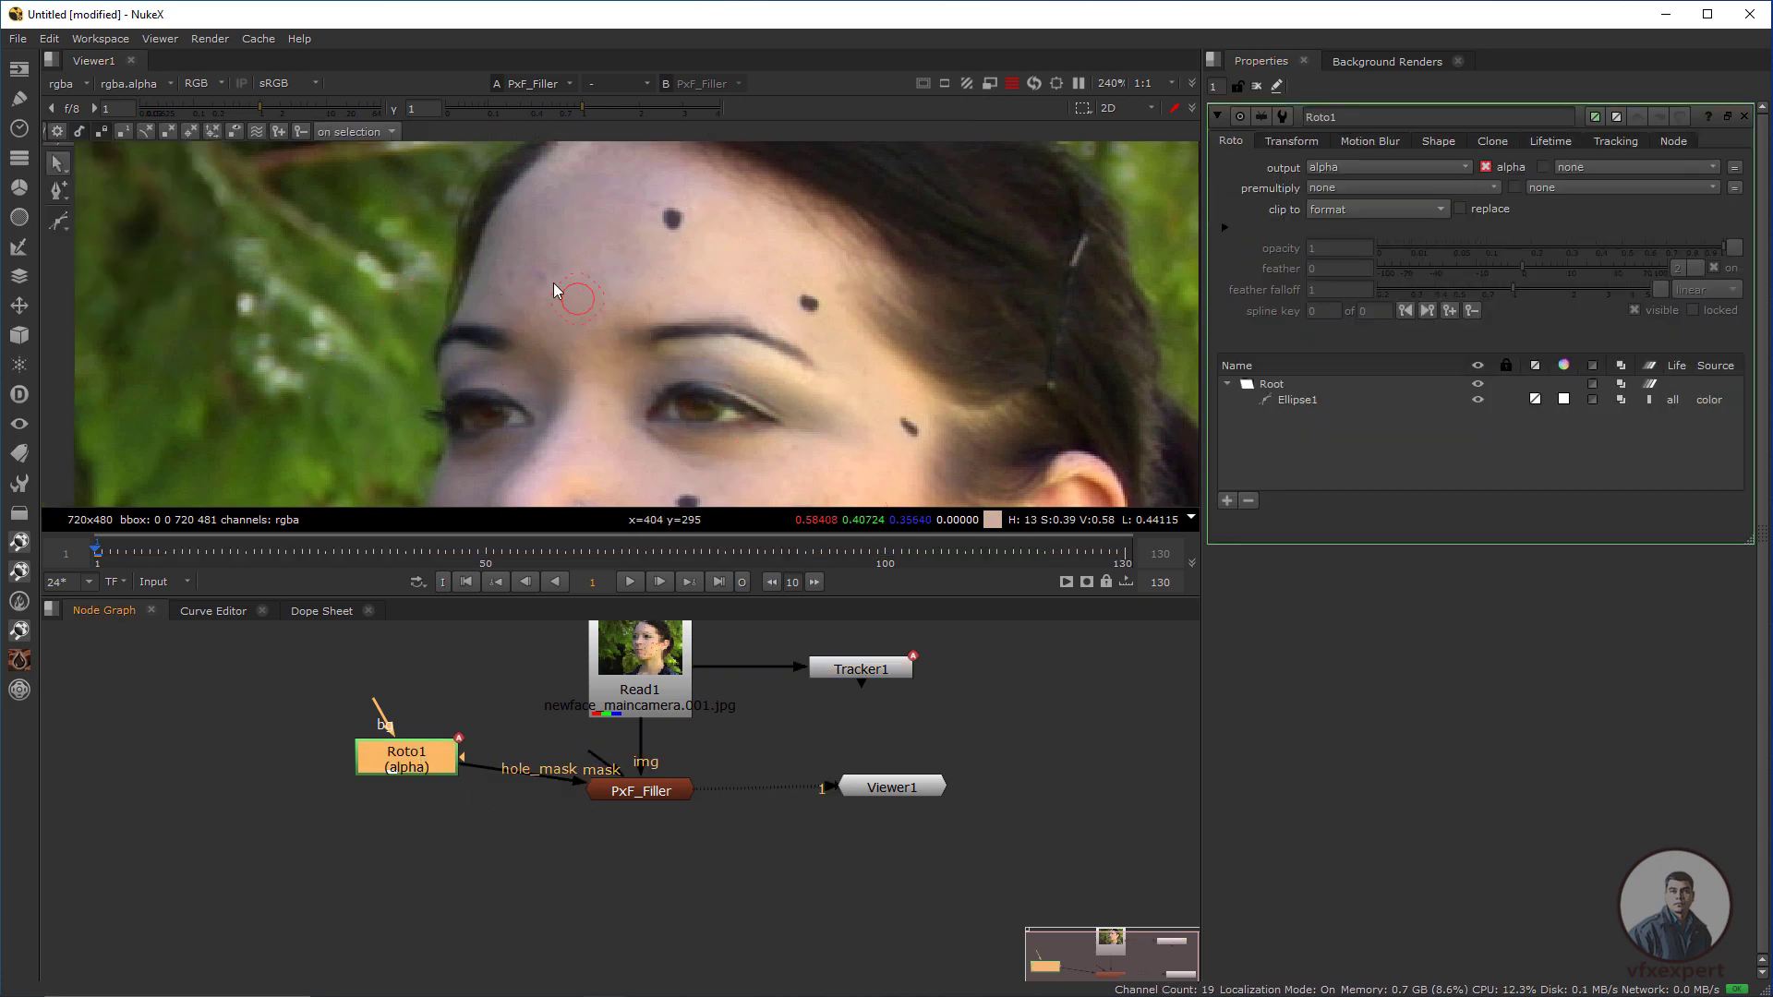
Step: Select Ellipse1 and open its shape menu, then dismiss it and reopen Tracker1's settings
scroll(573, 314, "up", 3)
left_click(1304, 401)
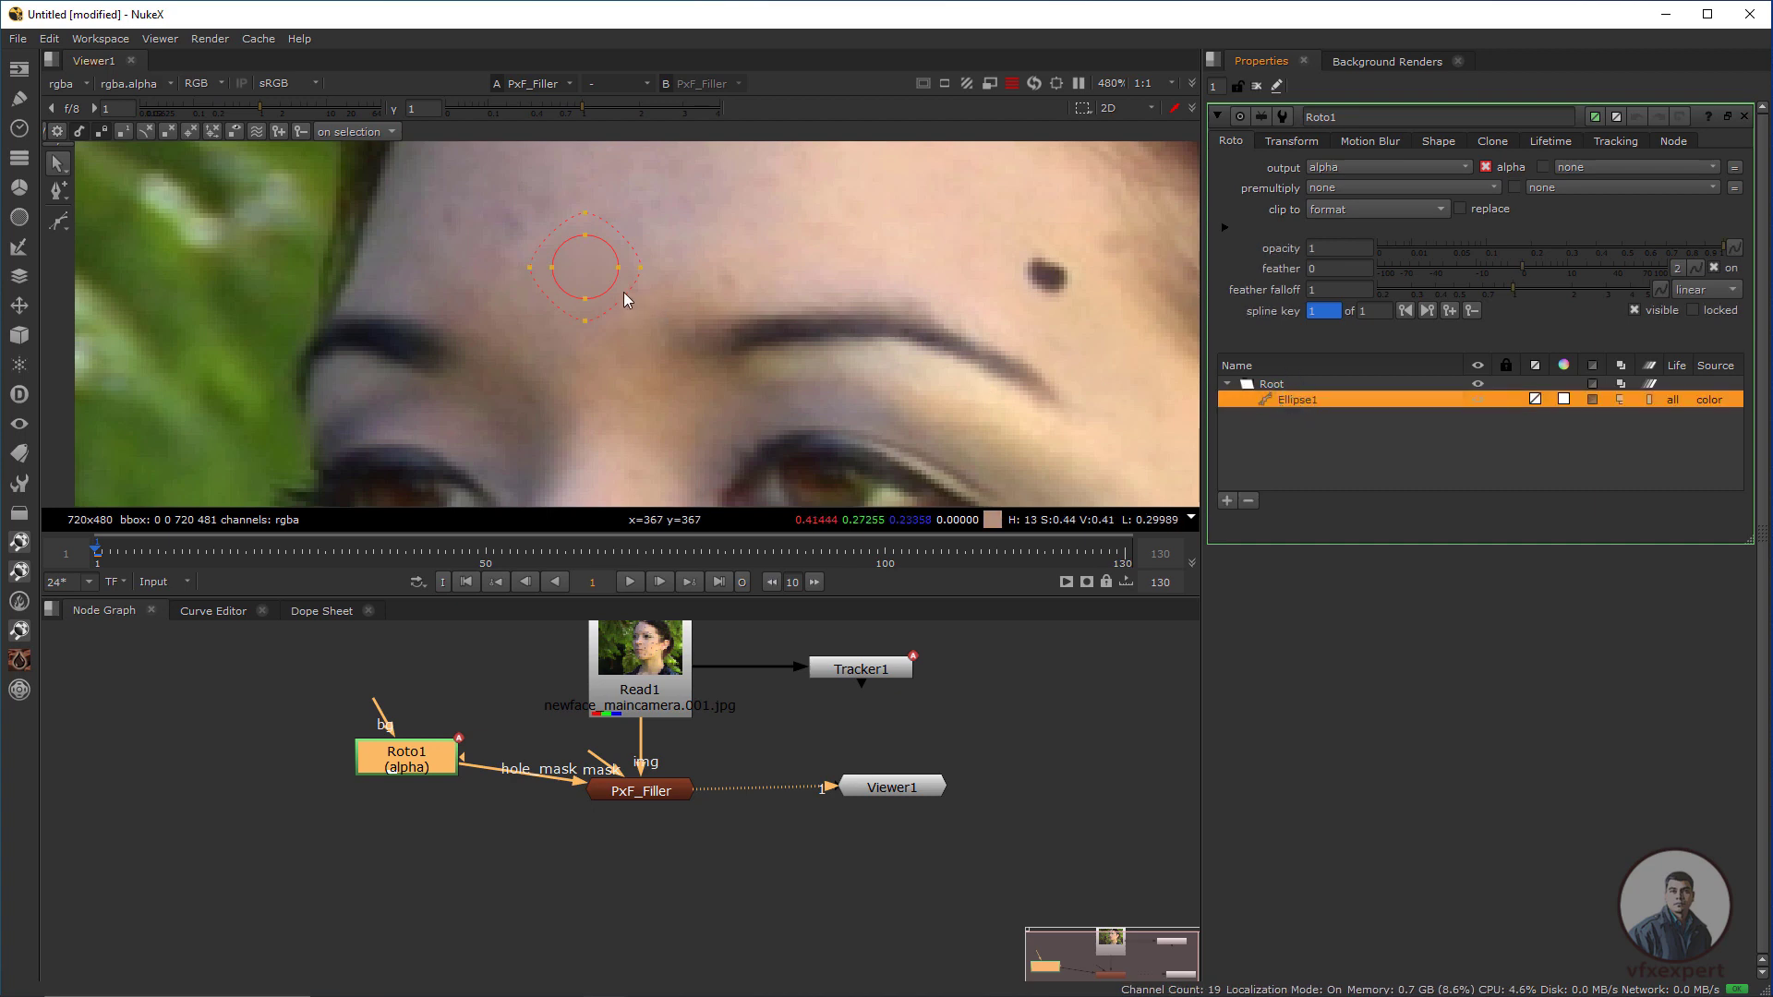
scroll(600, 318, "up", 2)
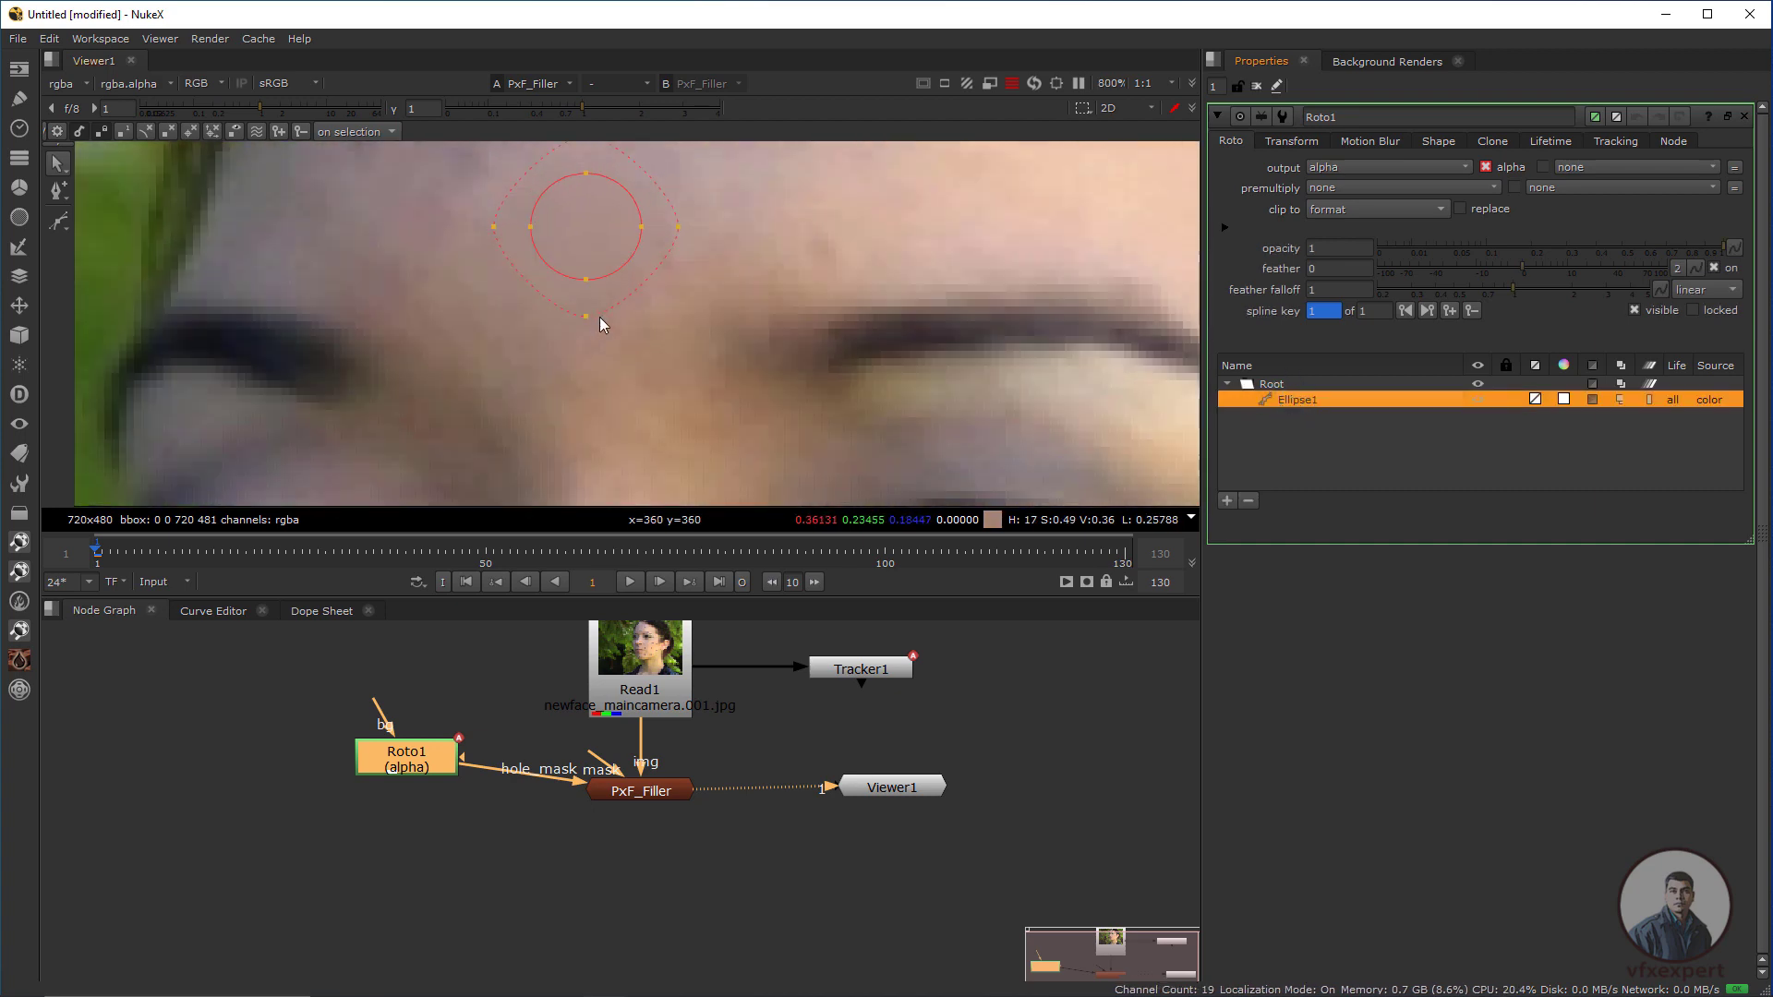
right_click(644, 262)
mouse_move(713, 679)
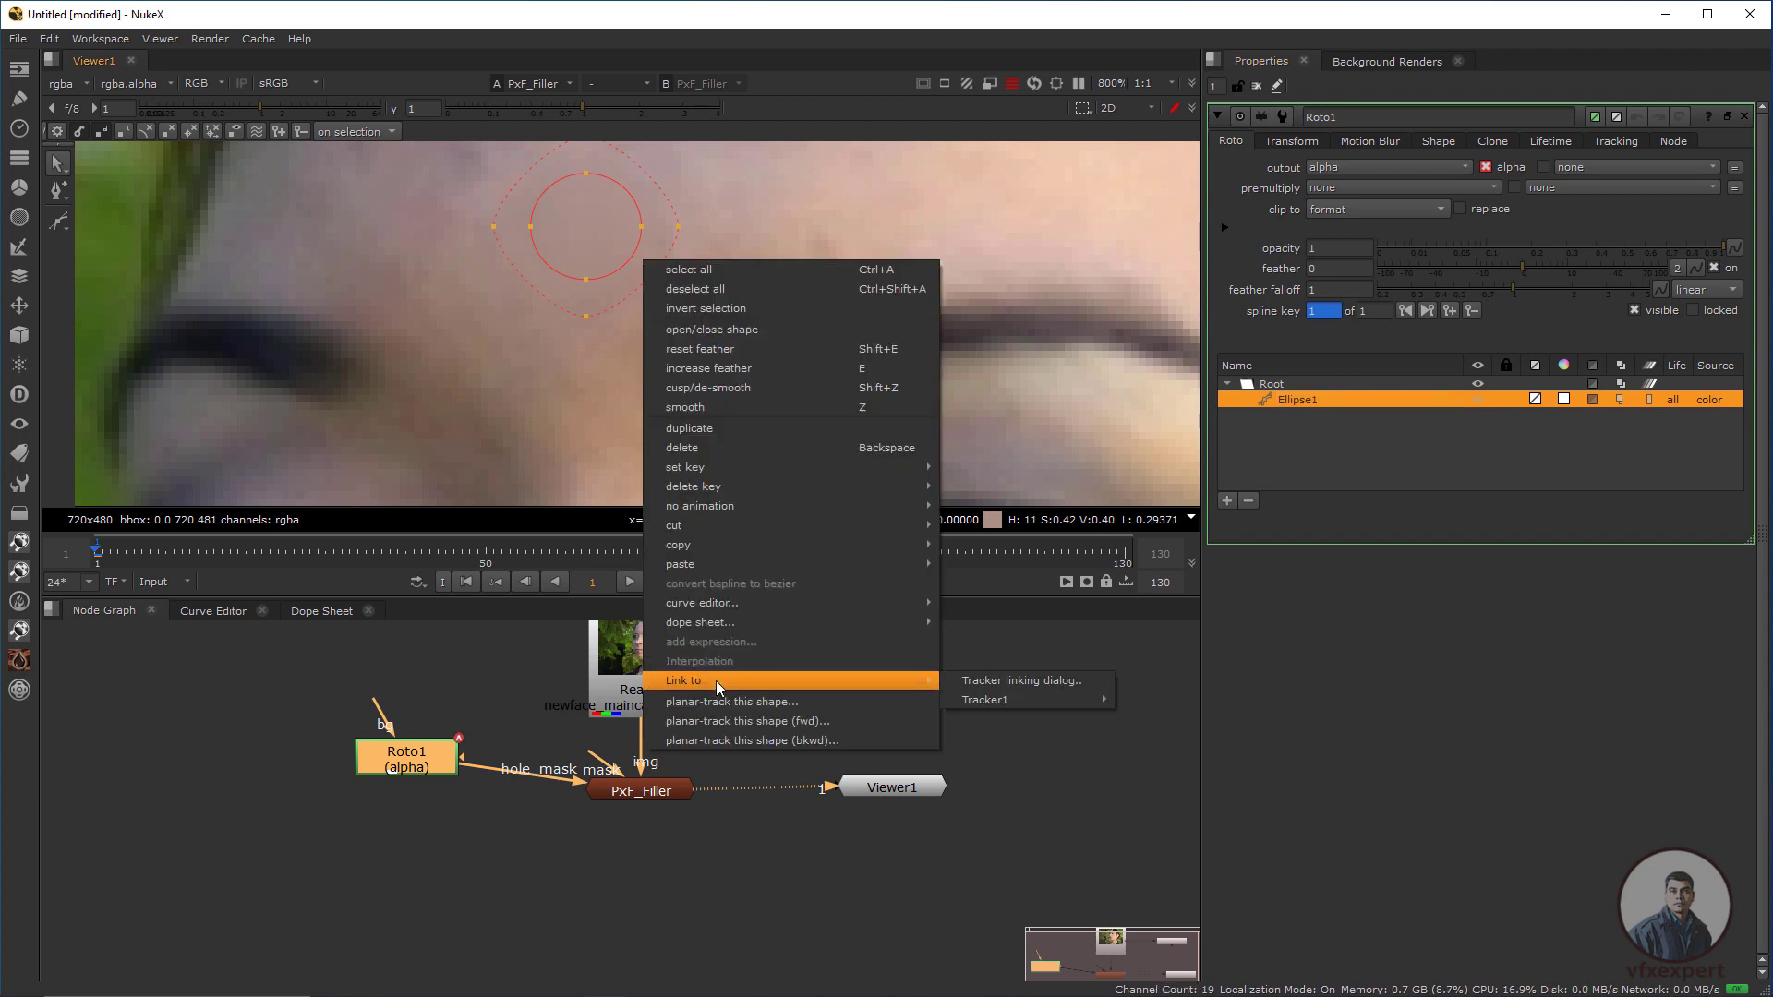
mouse_move(1036, 697)
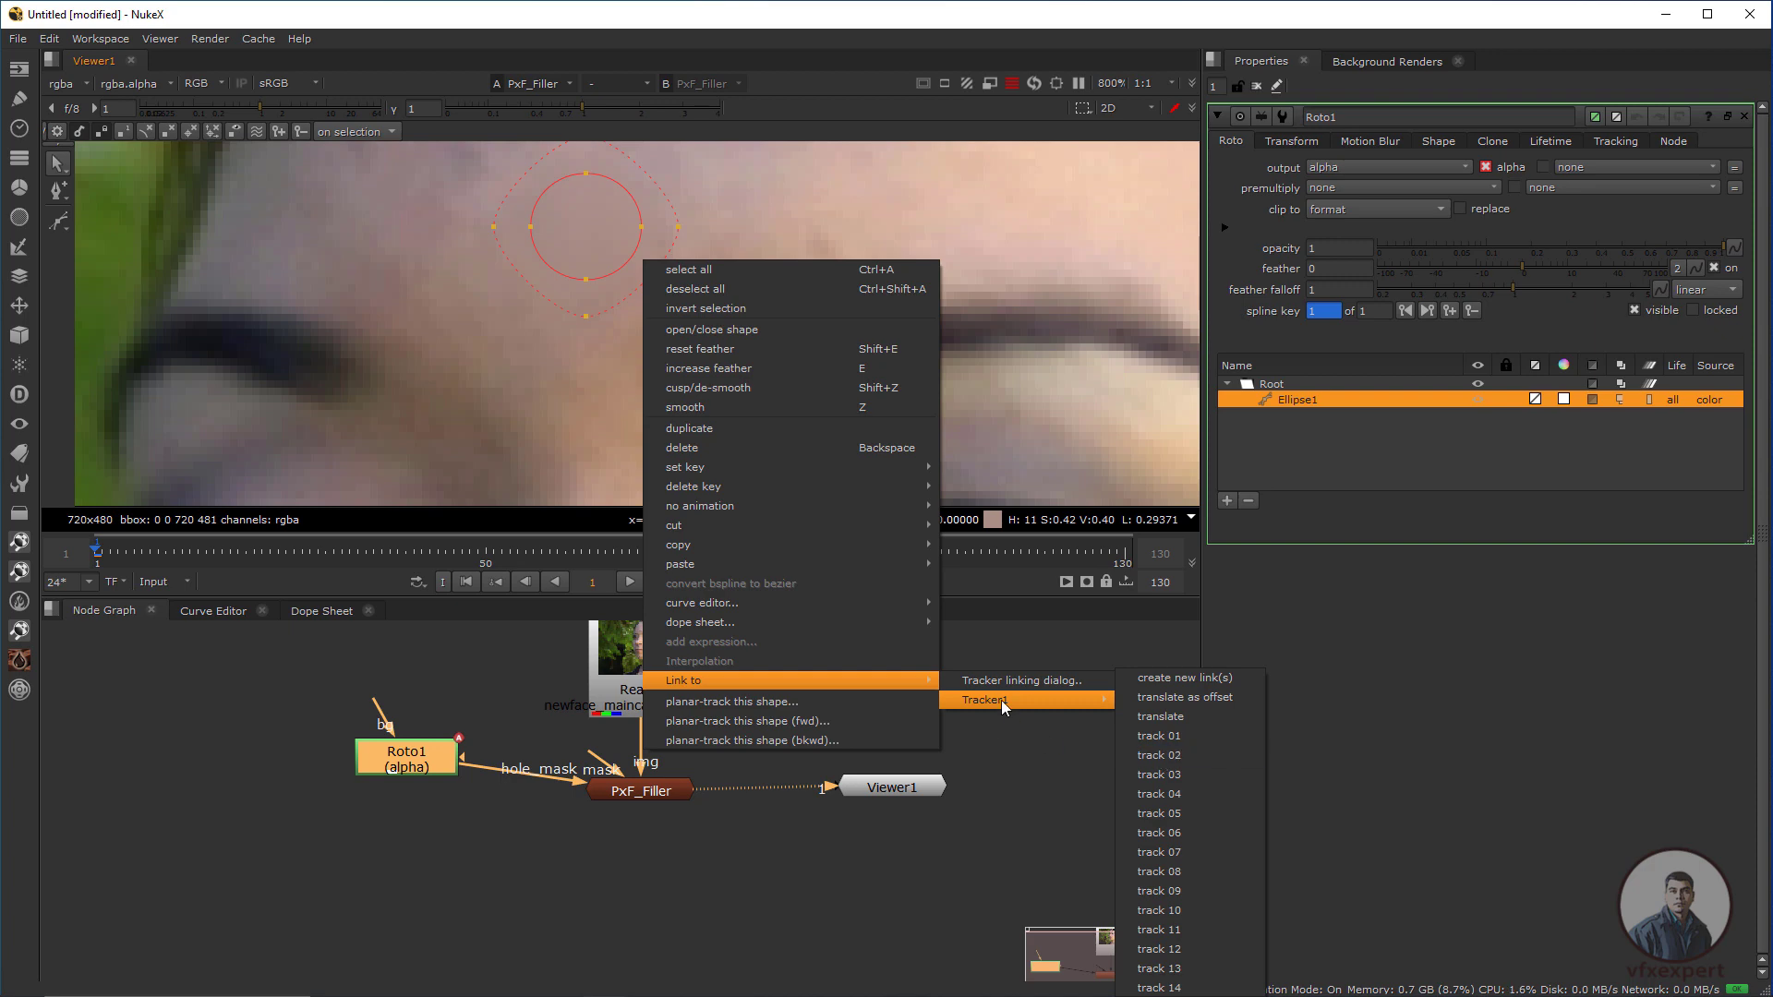
left_click(1014, 628)
double_click(874, 676)
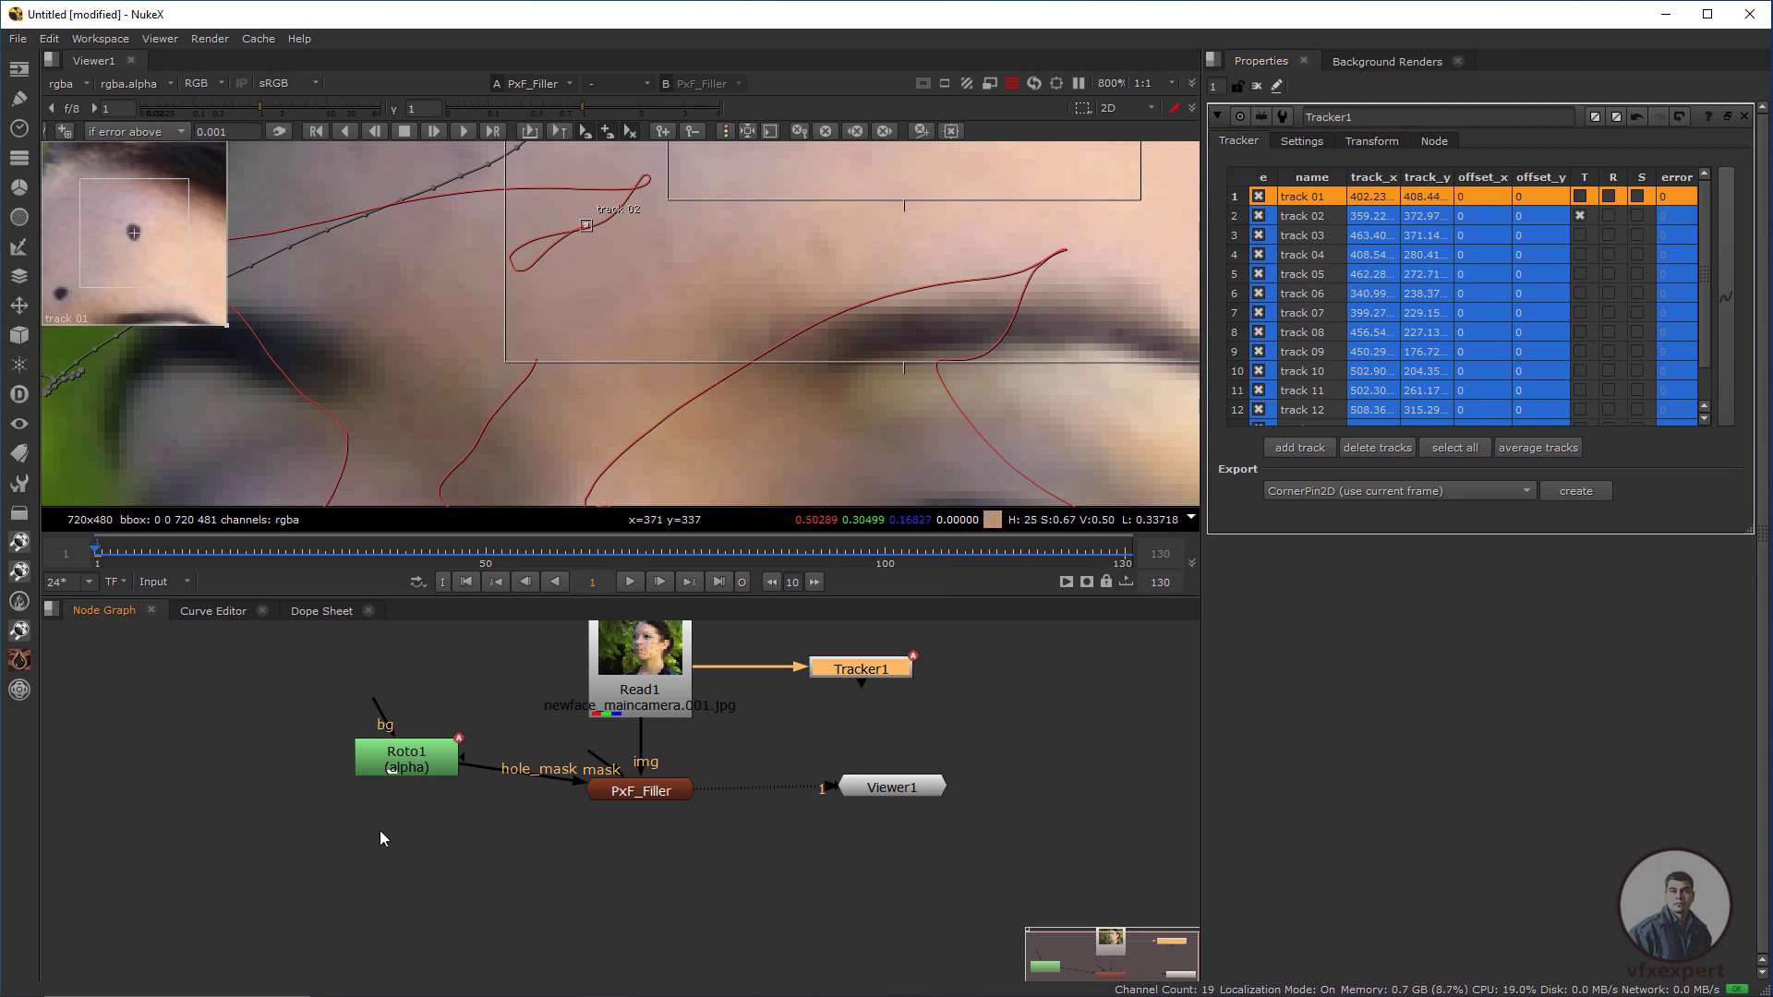
Step: Reselect Ellipse1 in Roto1 and link it to Tracker1's track 02
double_click(420, 766)
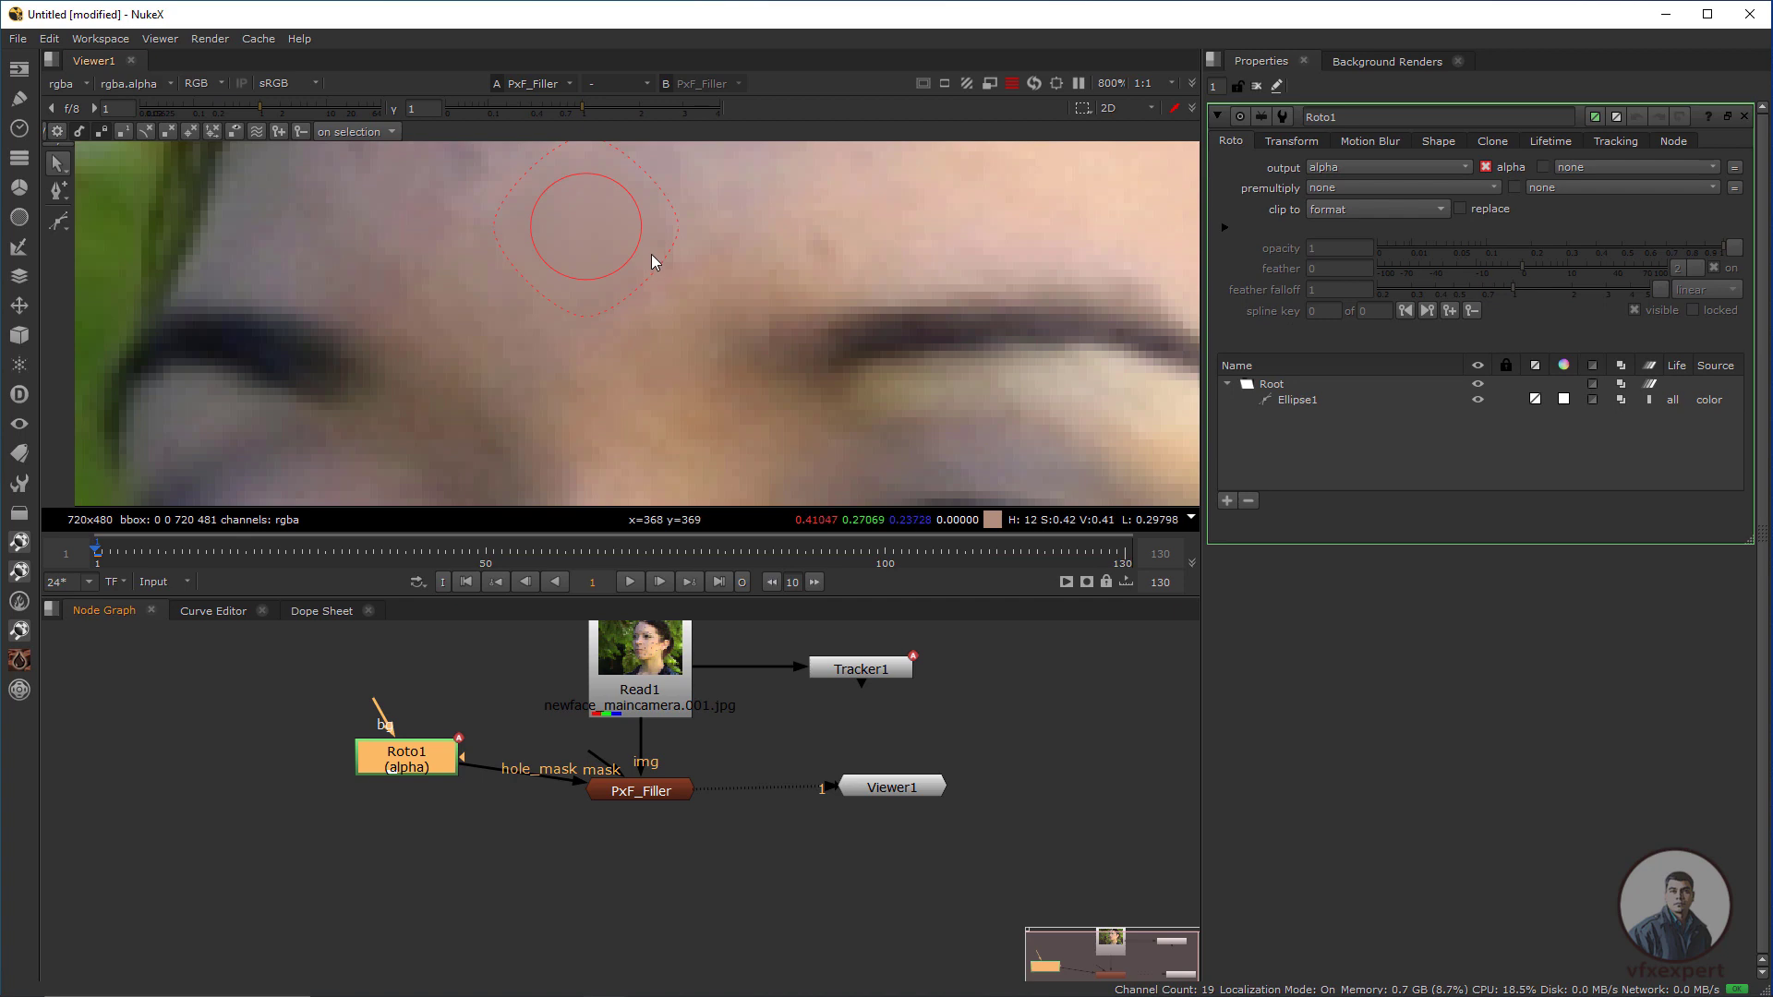
left_click(1304, 401)
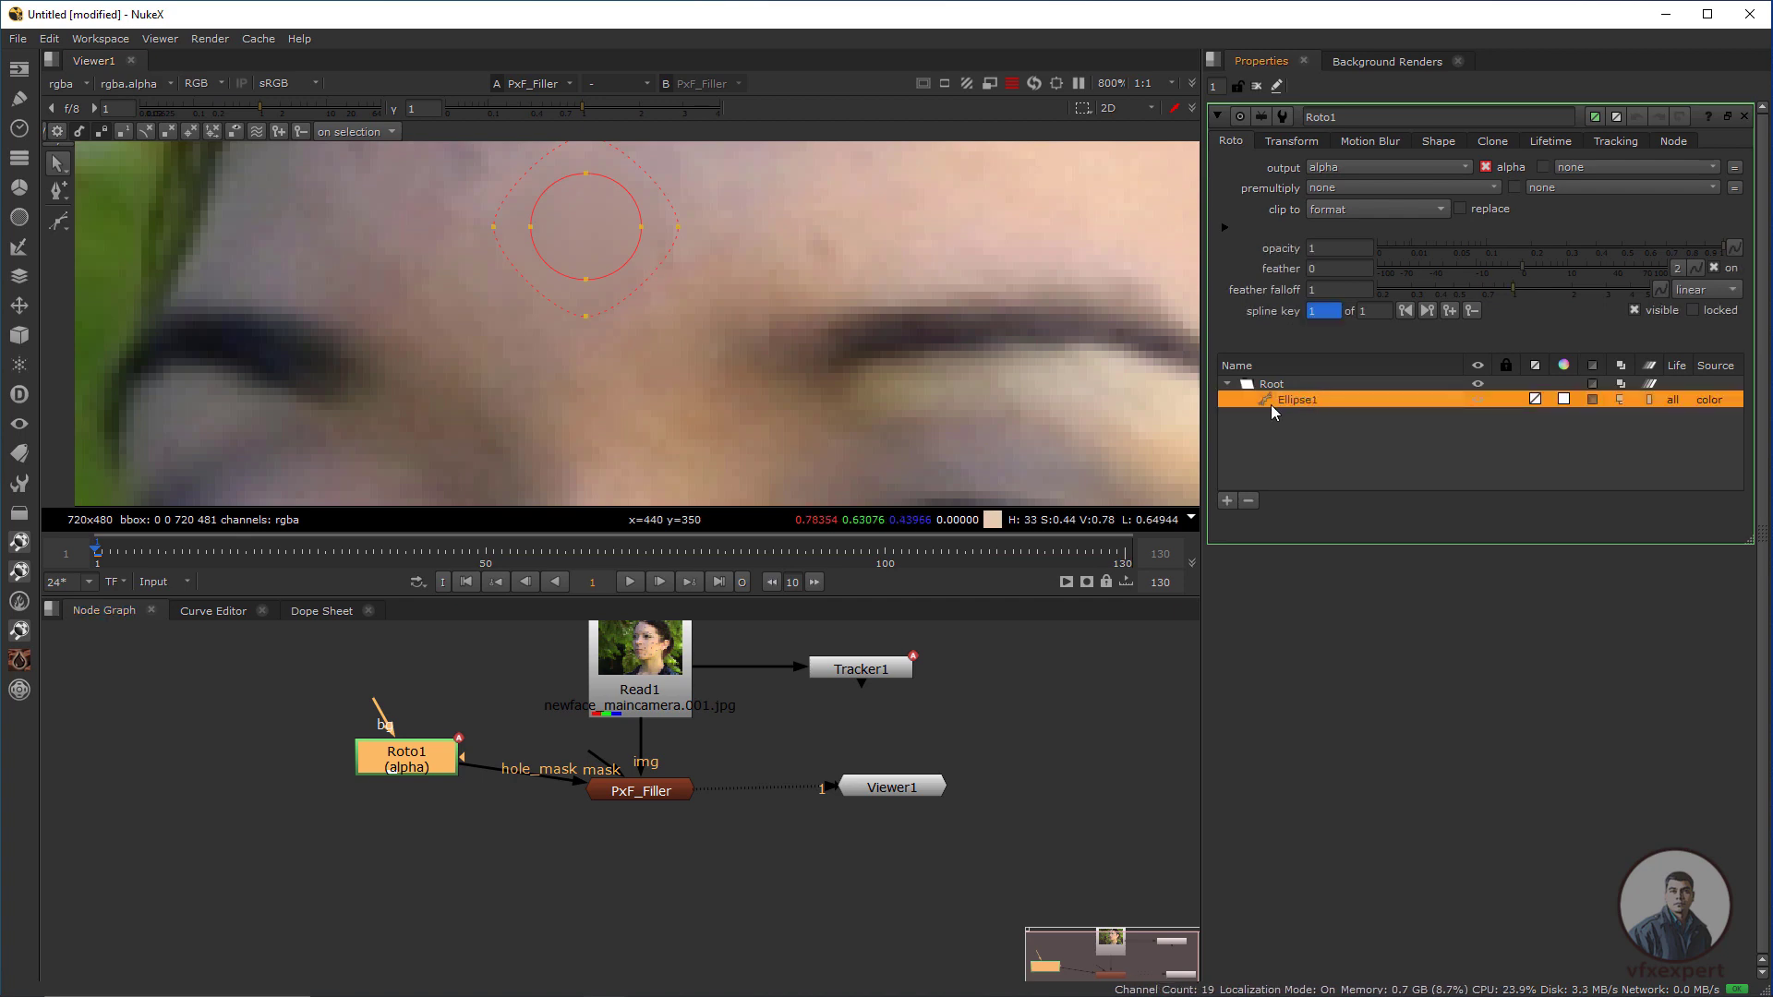
right_click(649, 246)
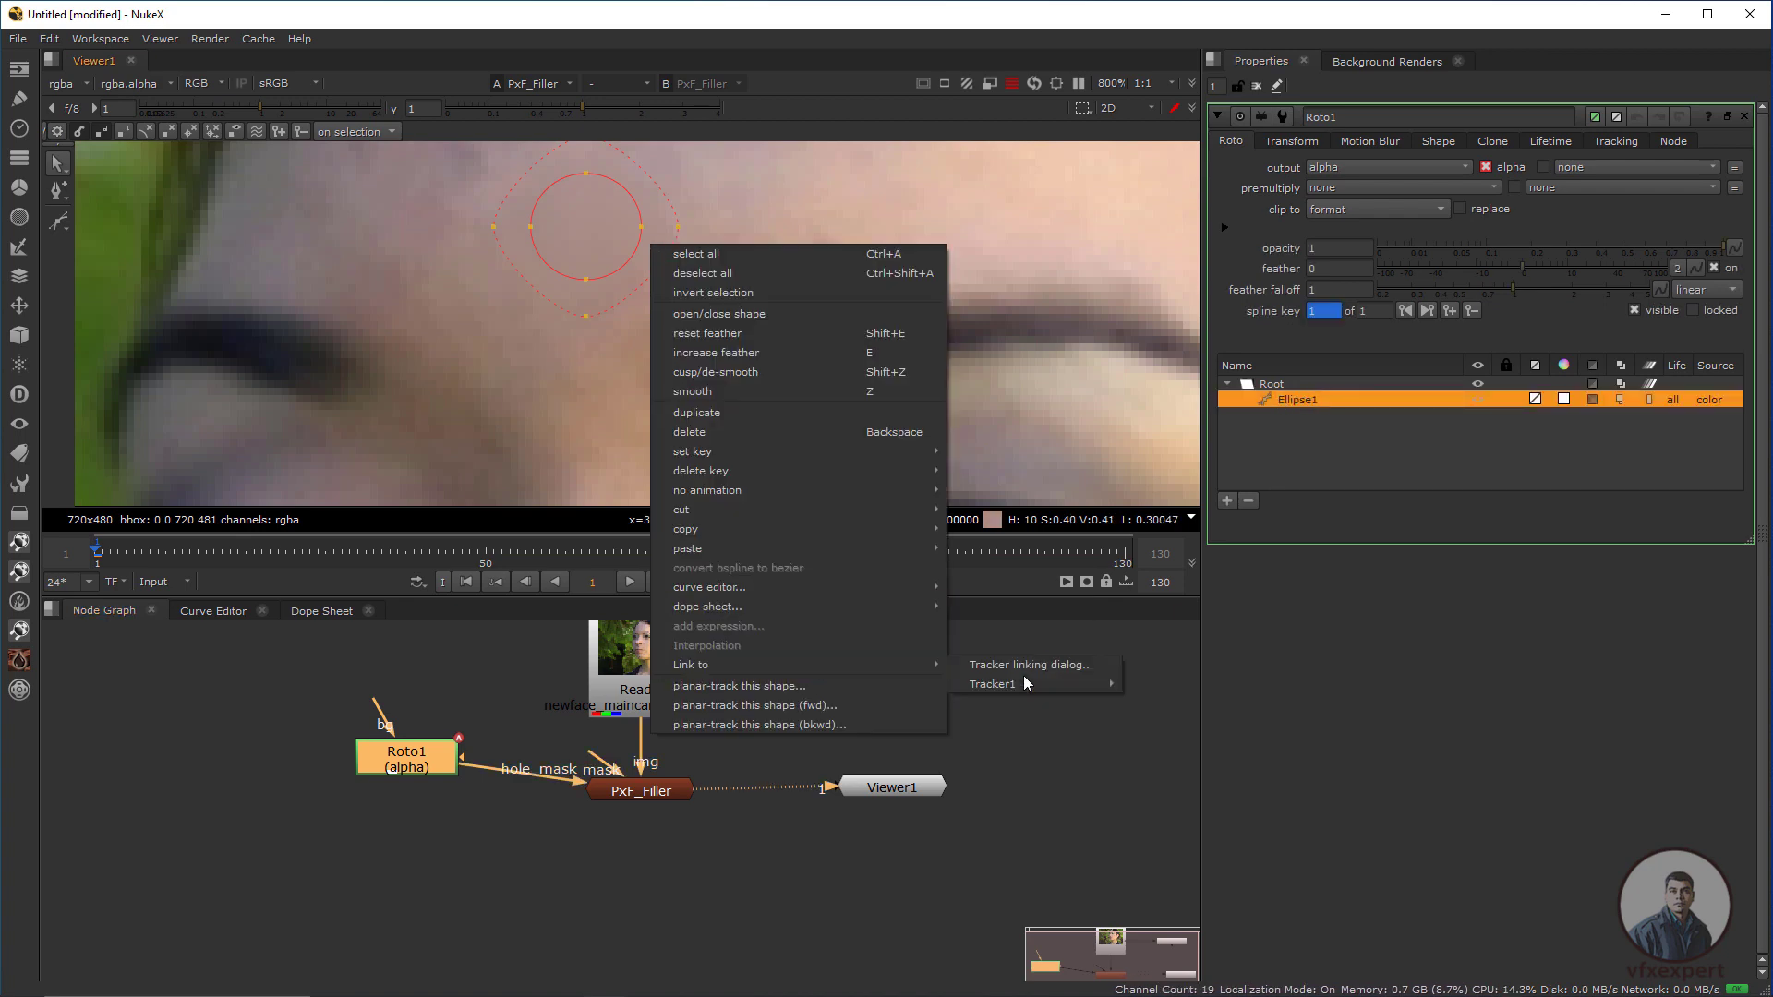
mouse_move(1025, 695)
left_click(1189, 754)
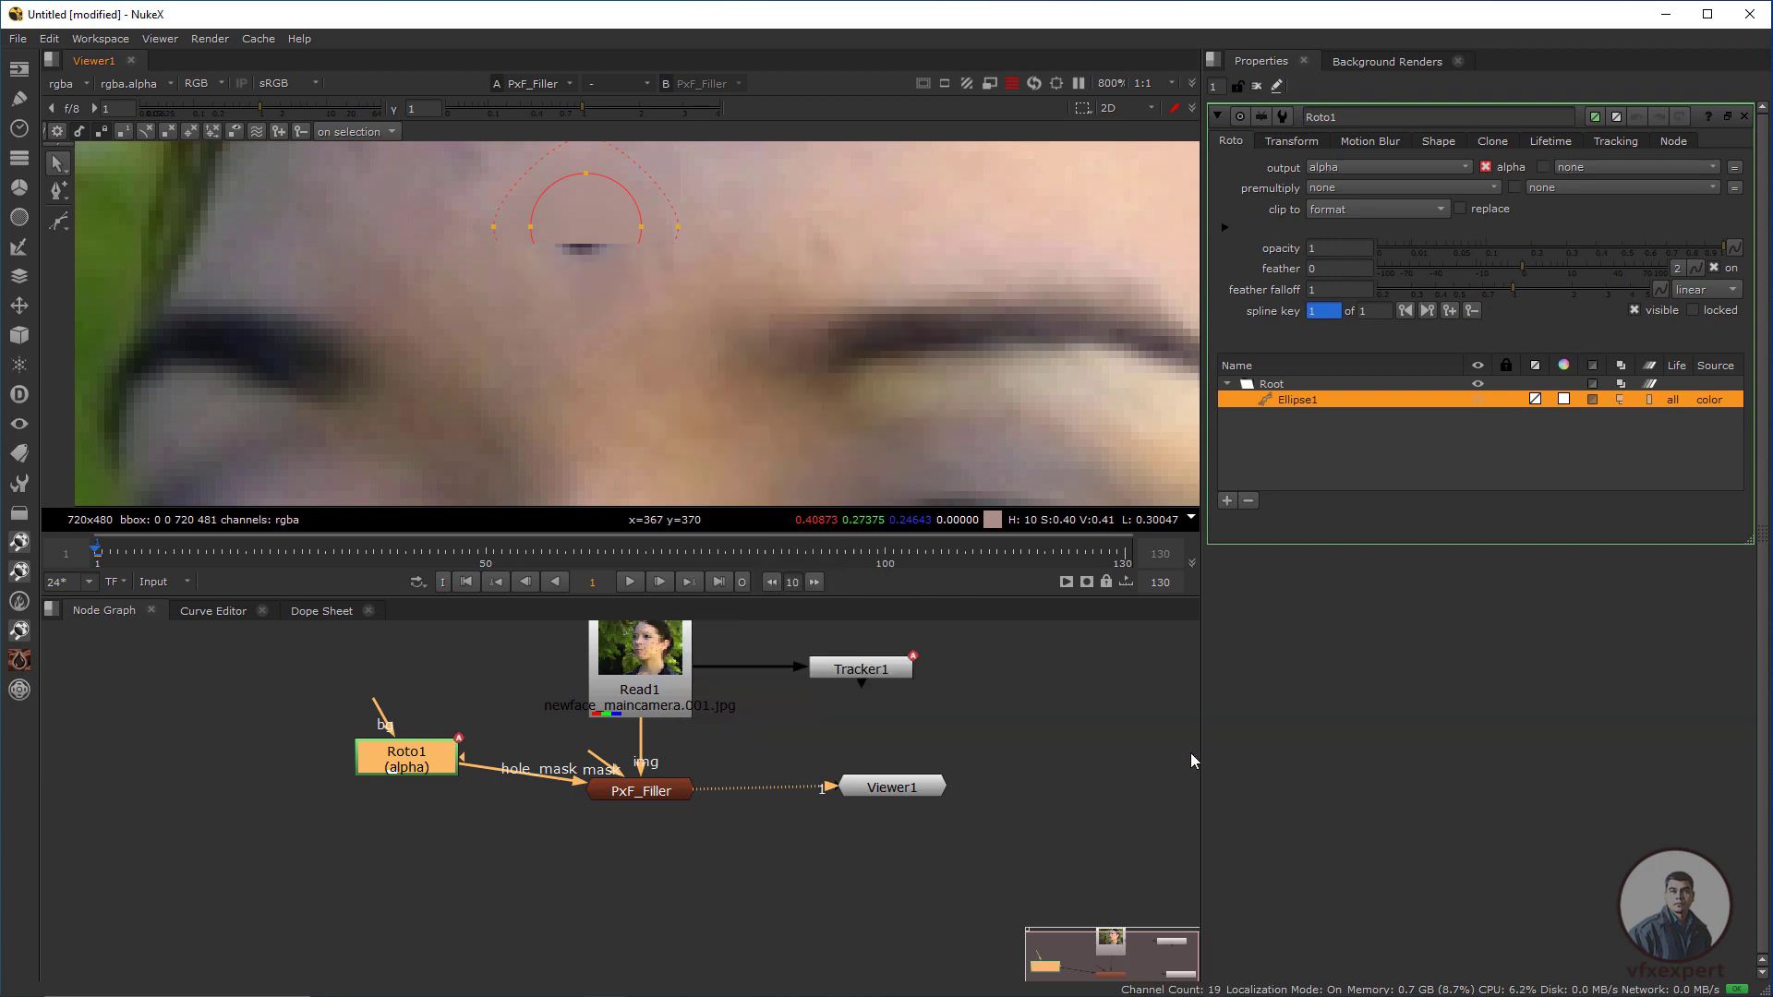
Step: Select Ellipse1 and move it back over the forehead marker
scroll(743, 438, "down", 5)
scroll(741, 438, "down", 4)
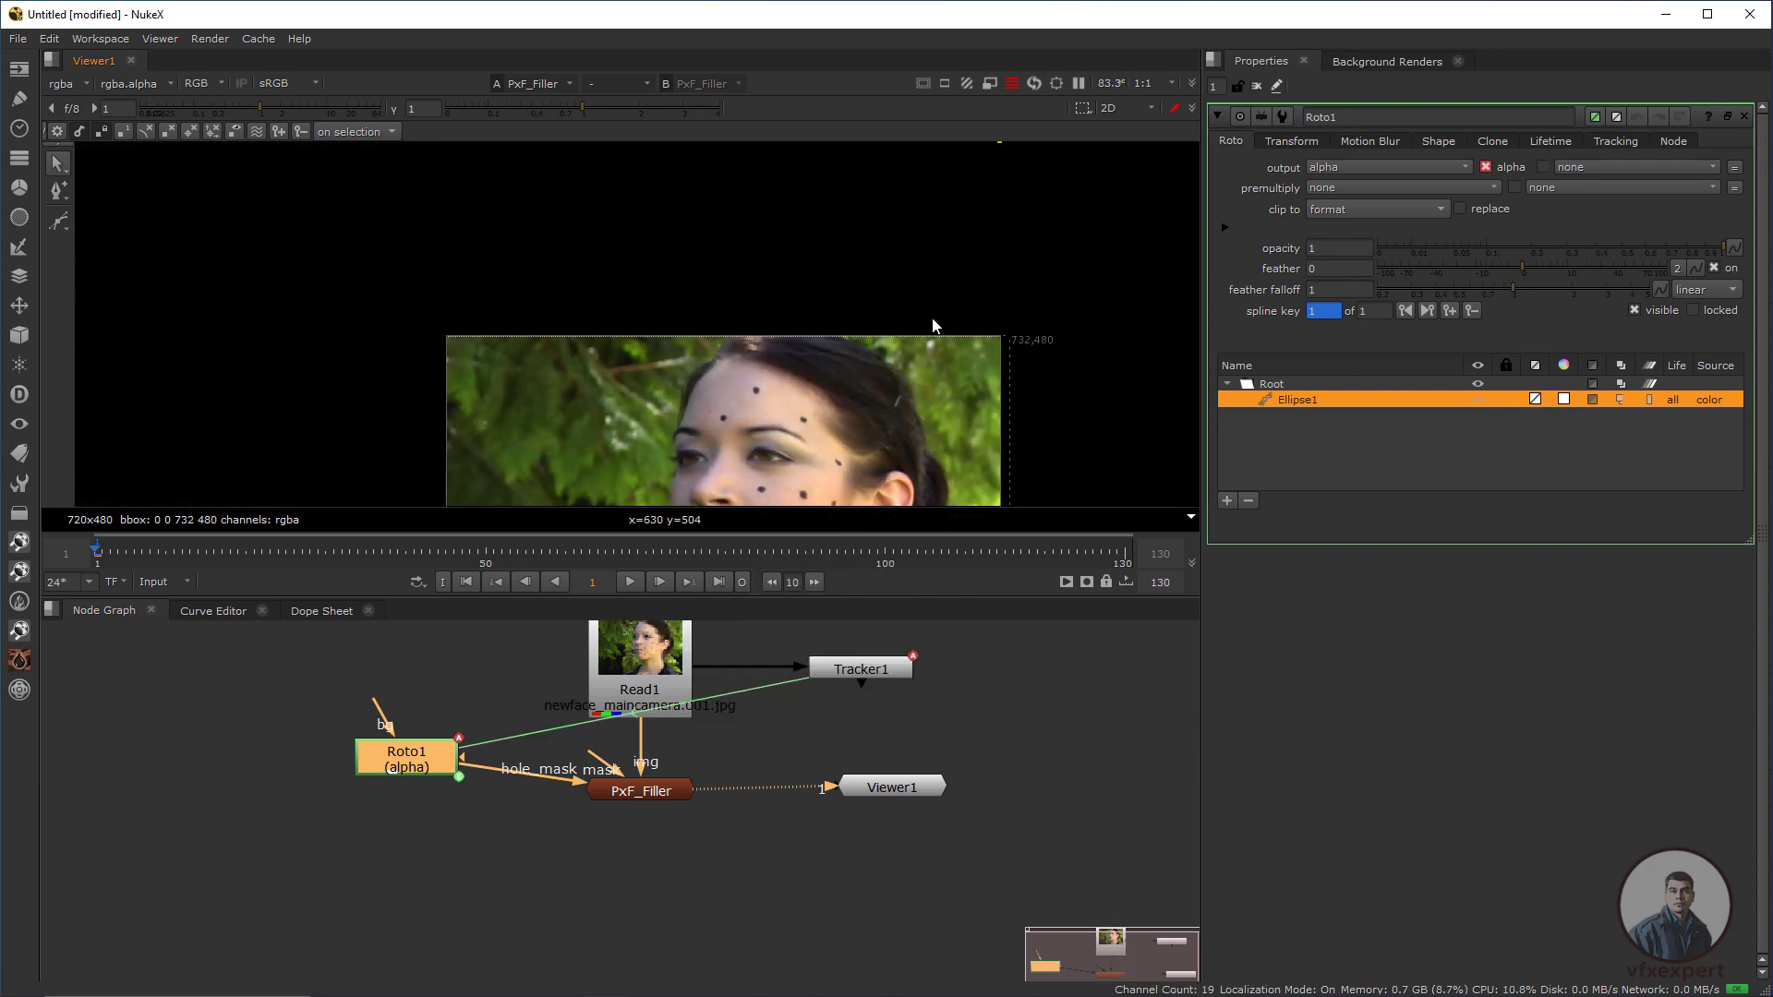
left_click(925, 244)
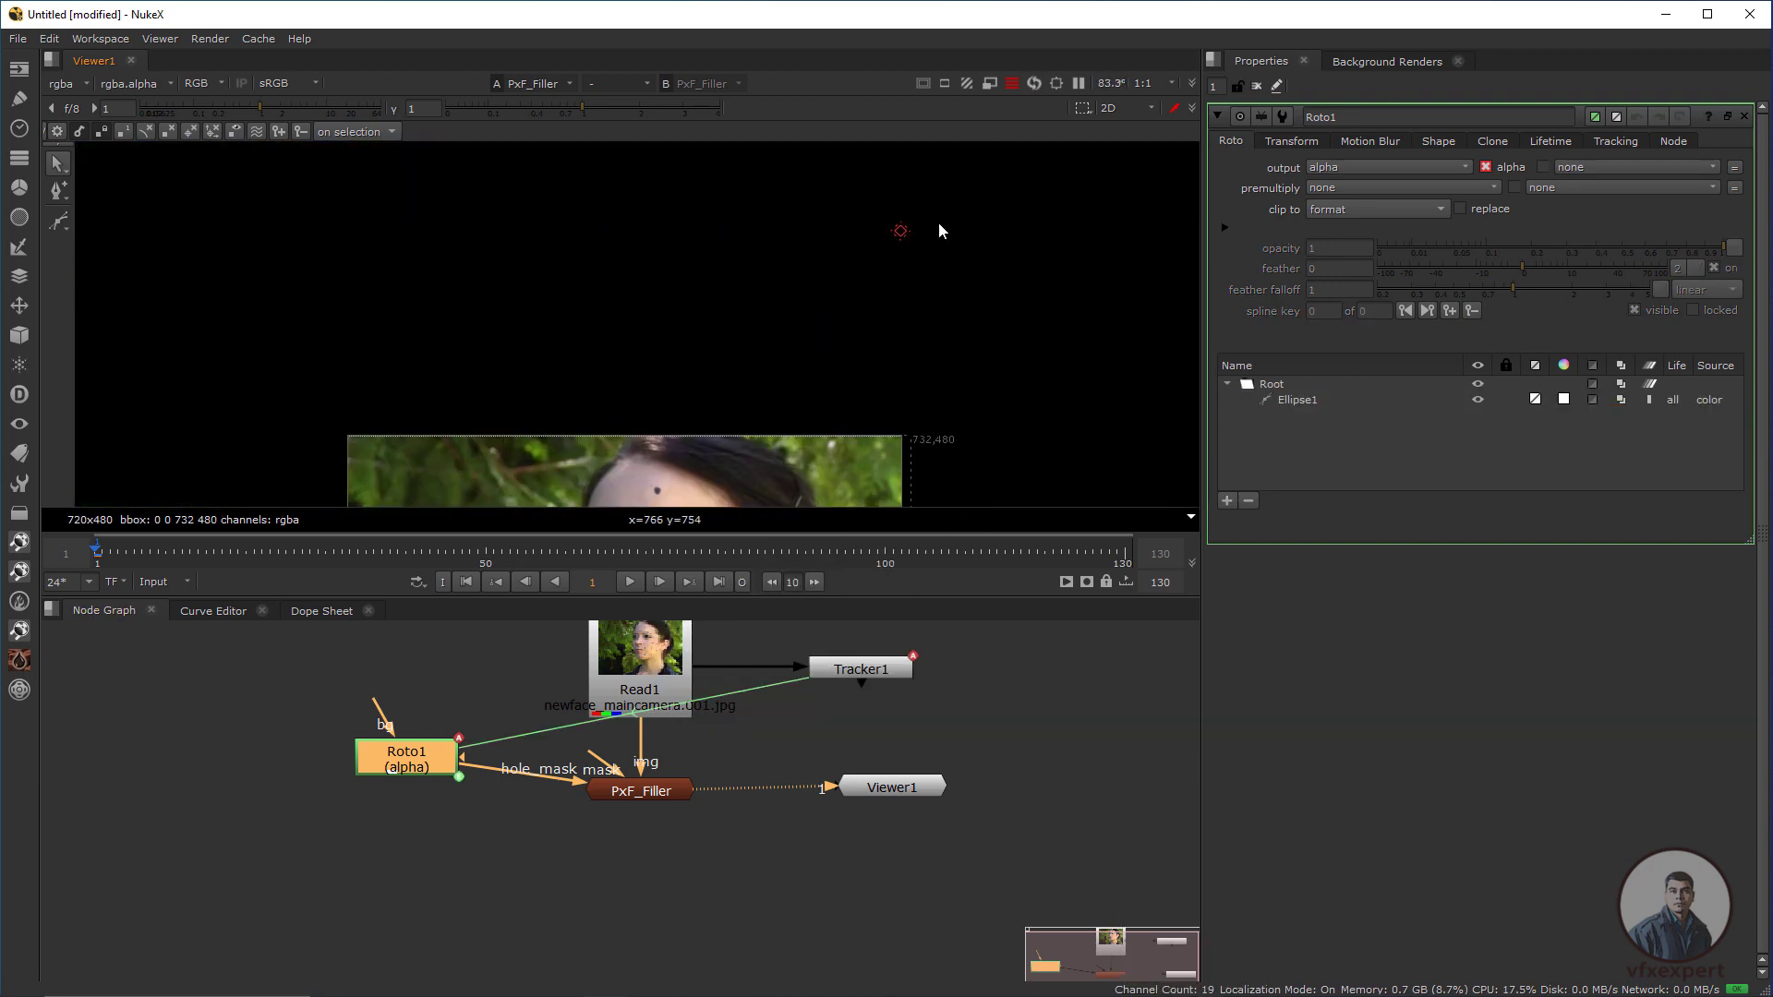
scroll(916, 219, "up", 2)
left_click_drag(927, 209, 791, 301)
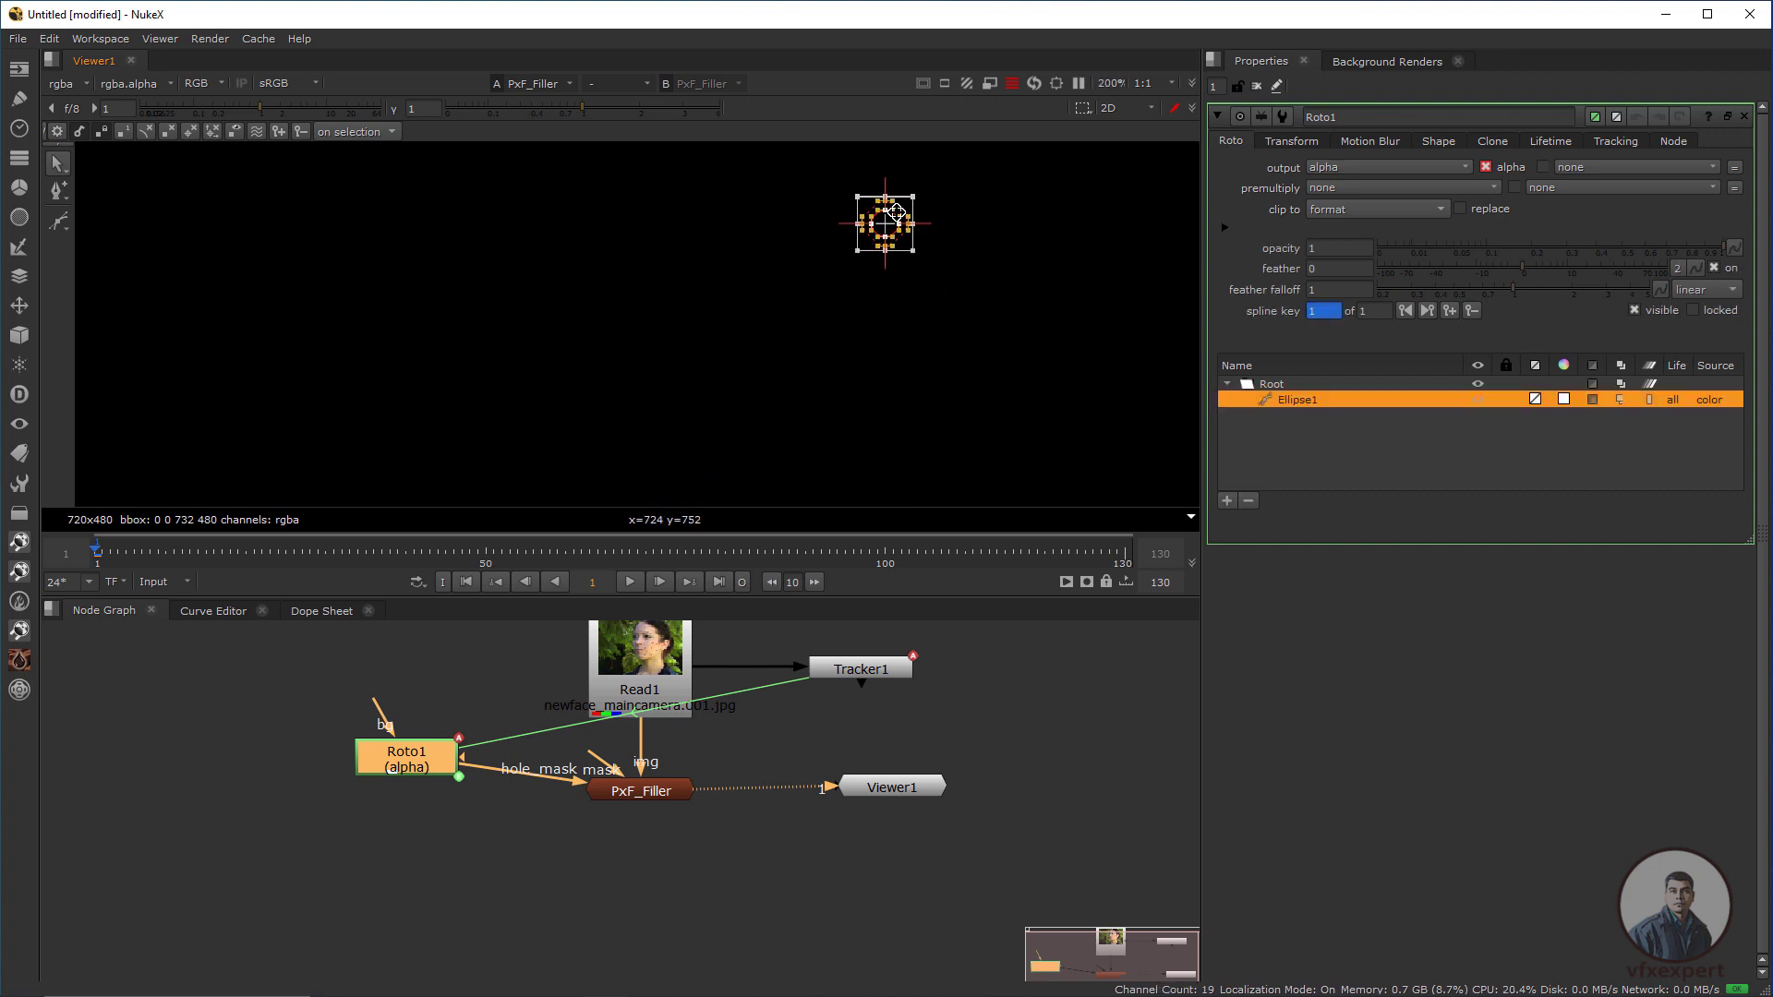
left_click_drag(884, 226, 662, 432)
scroll(867, 168, "up", 1)
Step: Hide Roto1's overlays and scrub the timeline to frame 41 to check the fill
left_click(1217, 116)
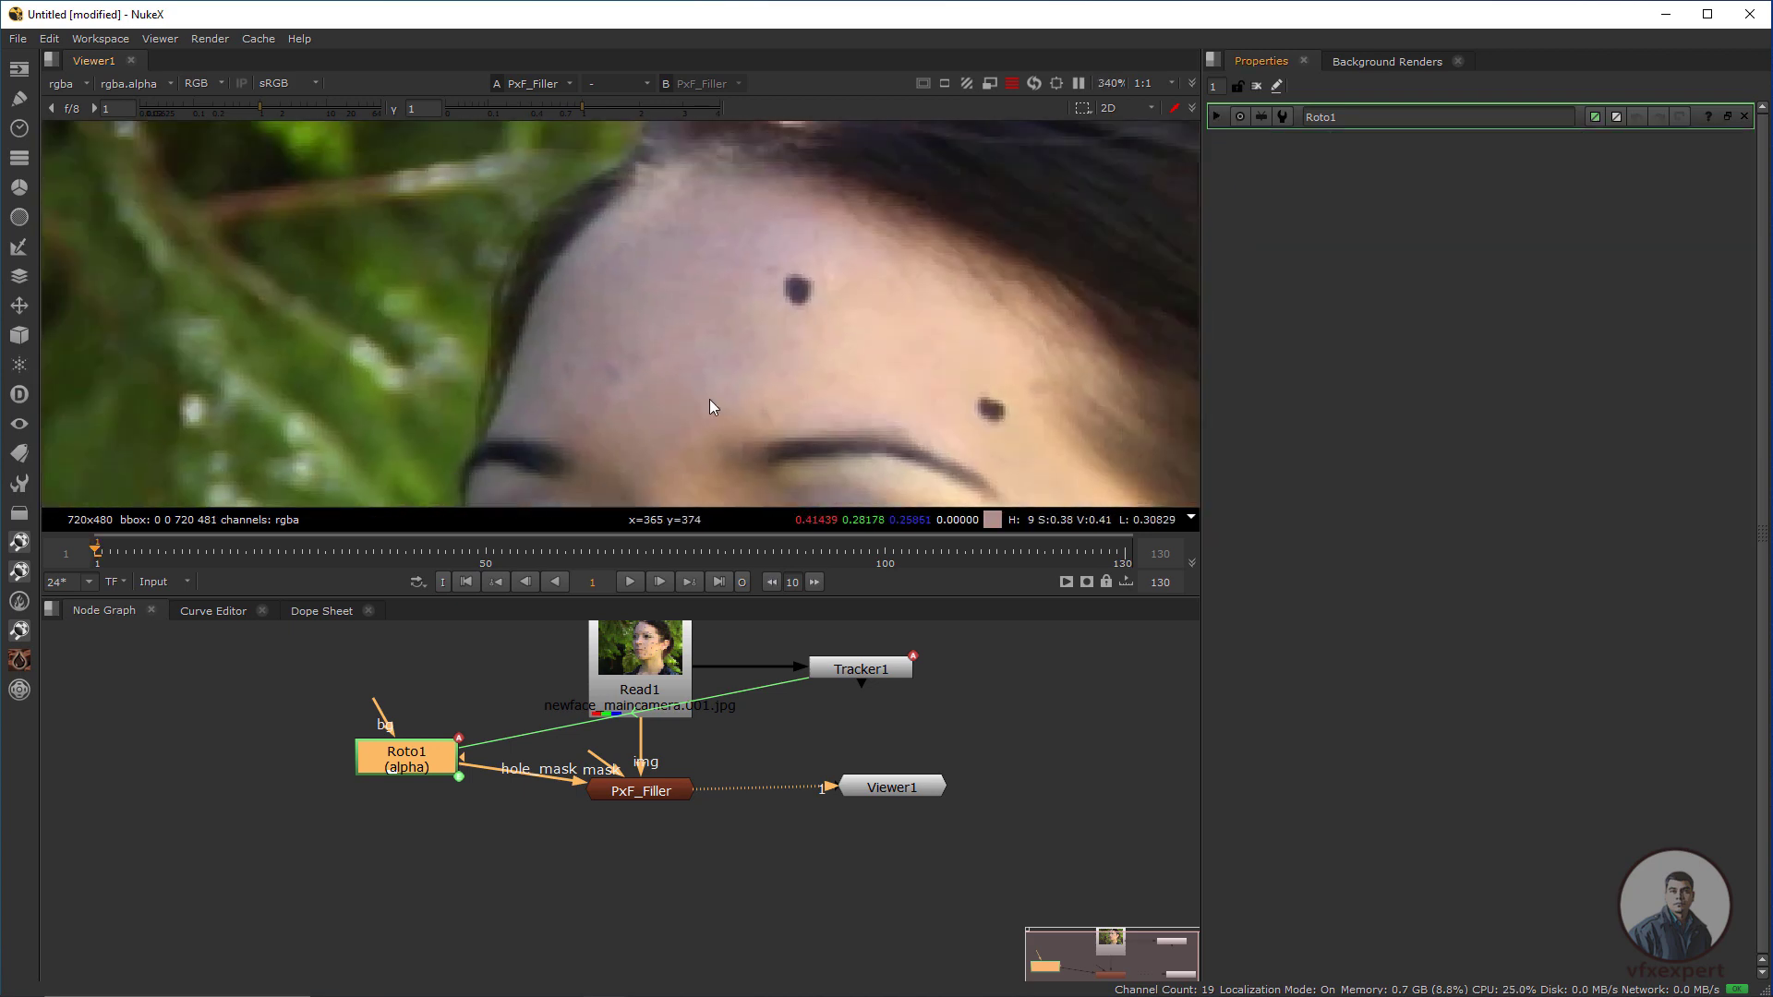
left_click_drag(152, 556, 541, 554)
scroll(671, 325, "down", 2)
Step: Reopen Roto1's settings, then close them so no shape overlays show in the viewer
double_click(406, 759)
left_click(1217, 116)
scroll(726, 314, "down", 1)
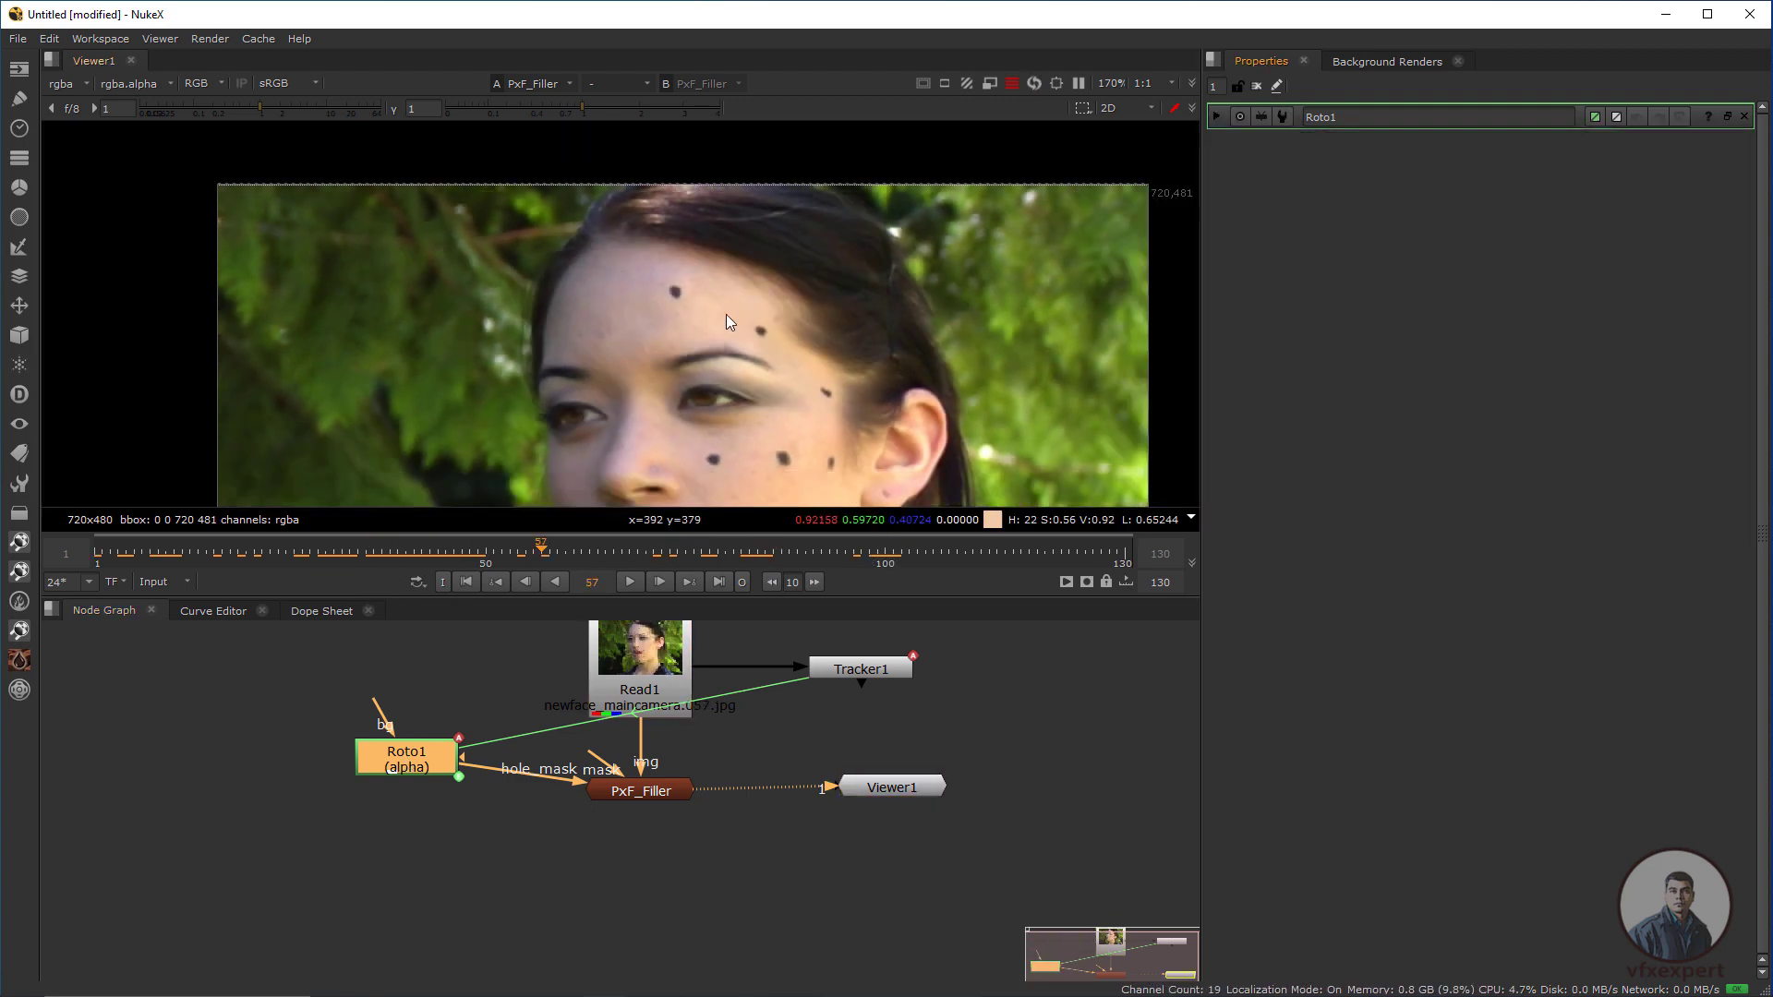
Step: Play the shot to confirm the marker stays hidden, then stop and return to frame 1
left_click(630, 582)
scroll(729, 330, "up", 2)
scroll(685, 352, "down", 2)
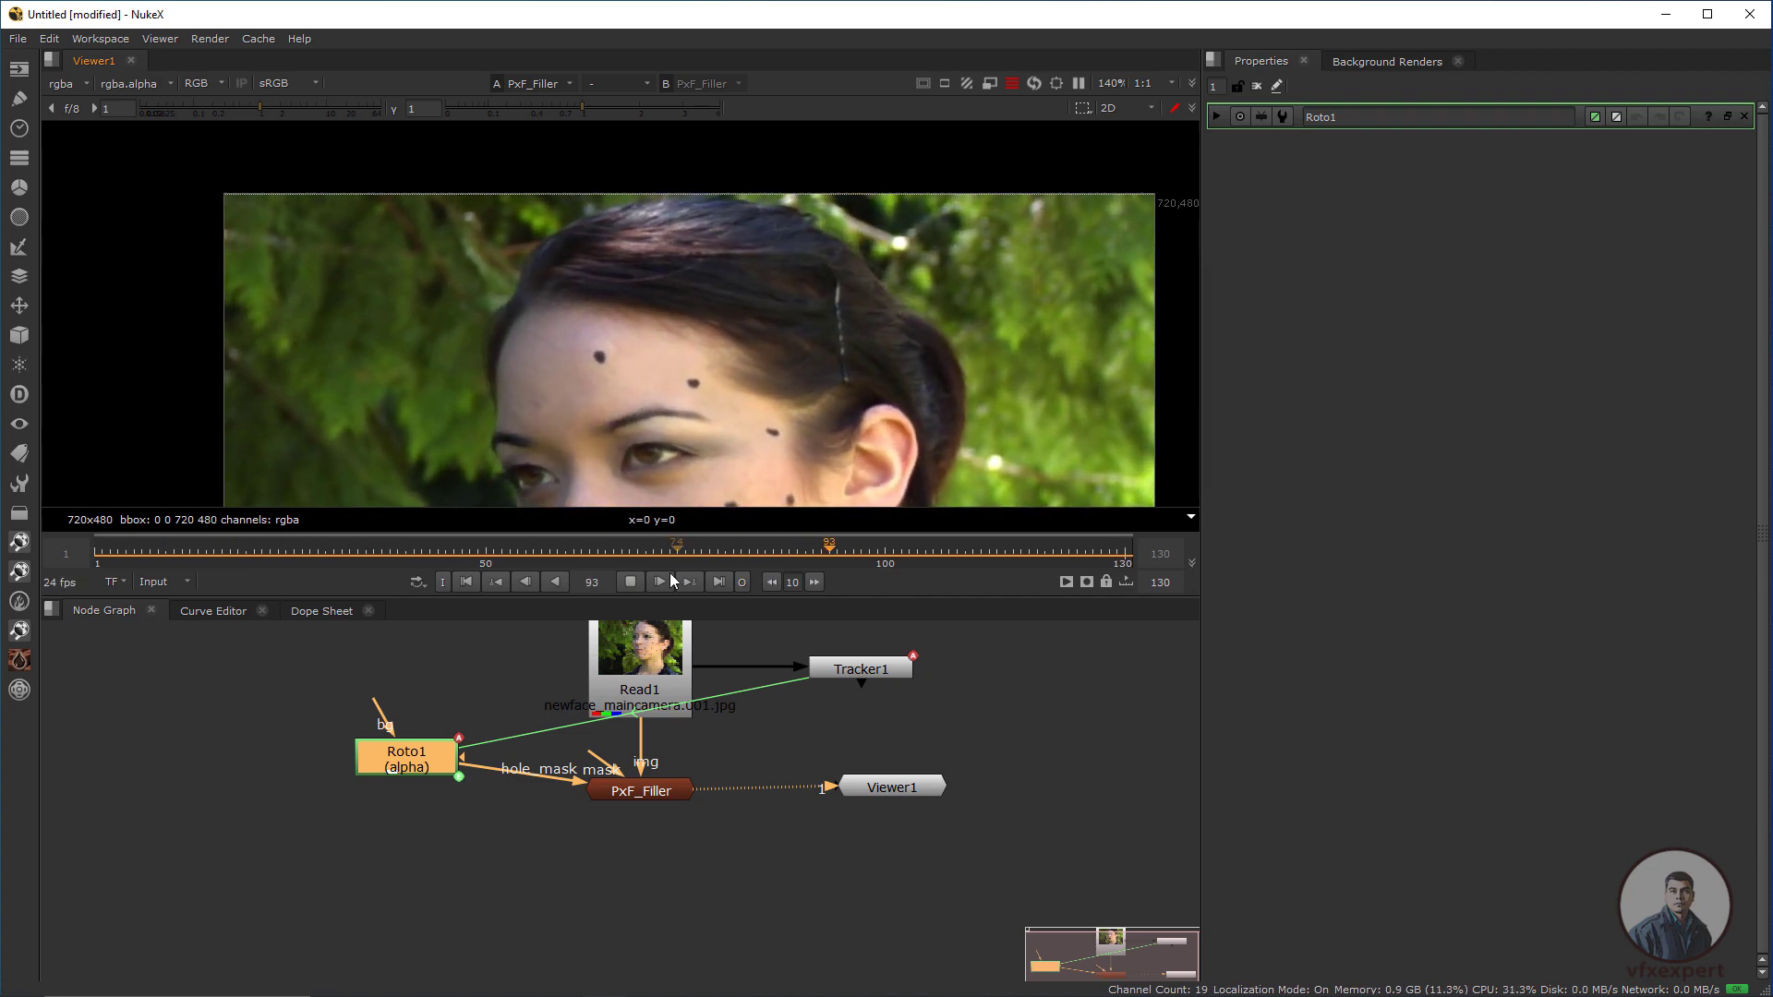
left_click(629, 582)
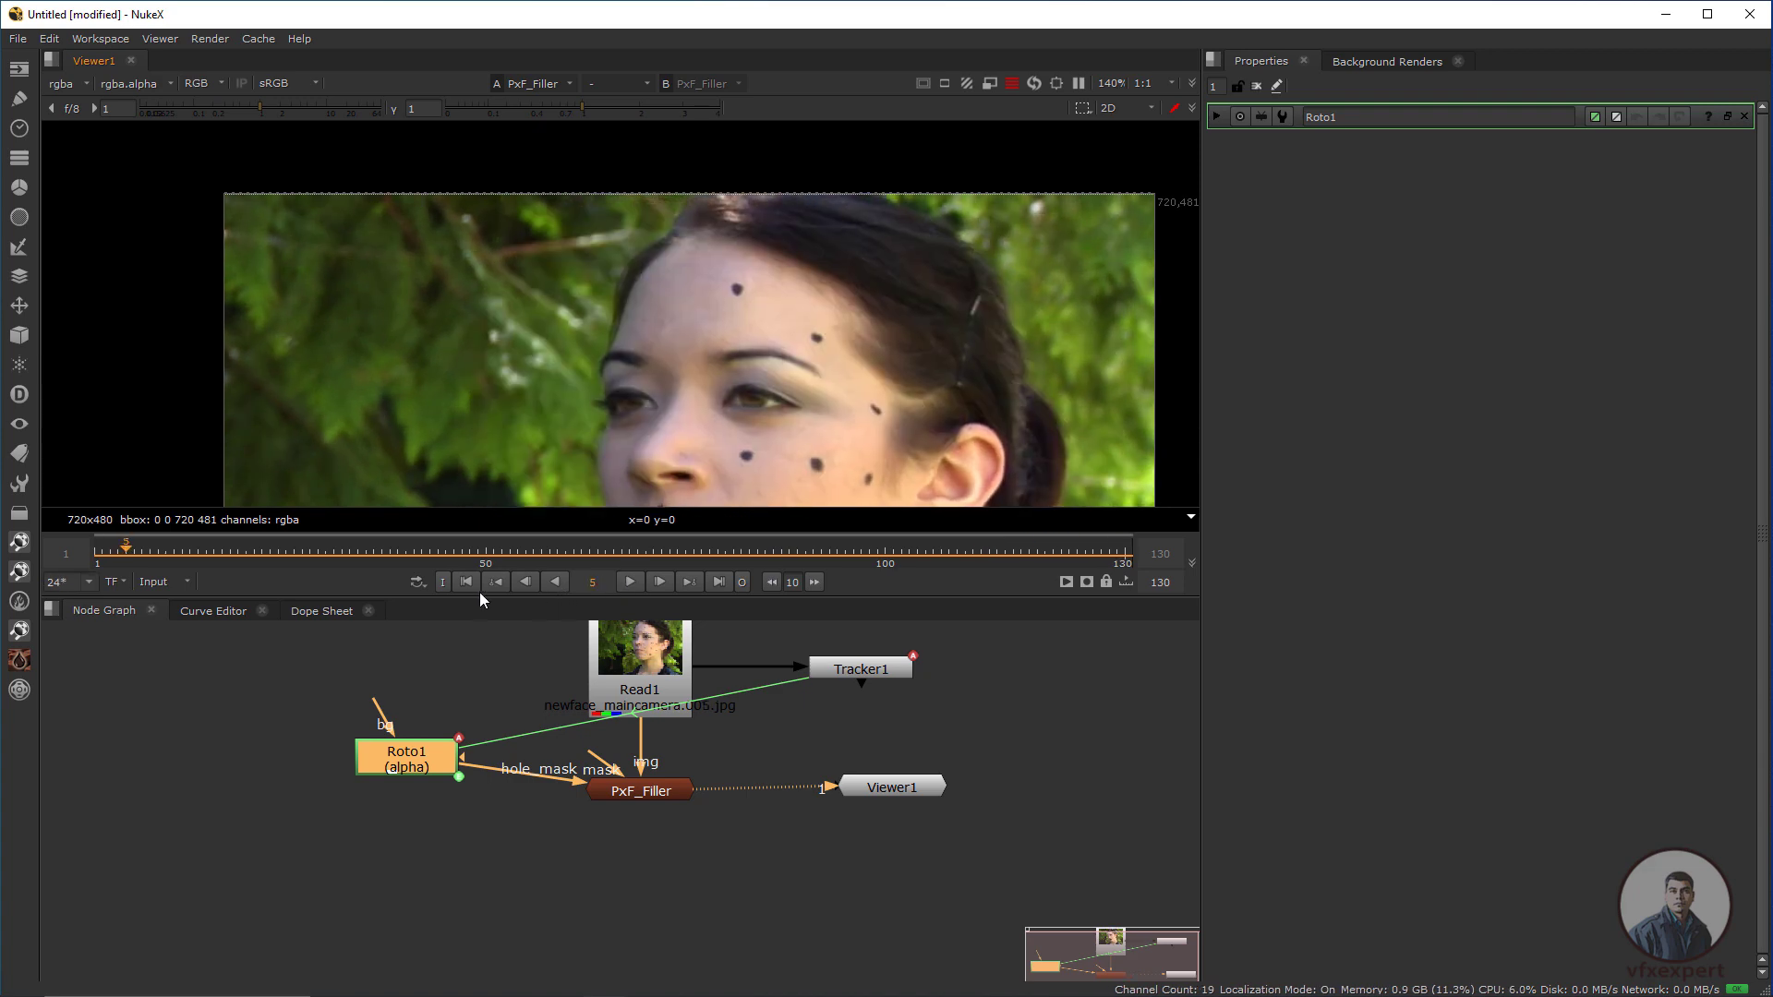
left_click(466, 582)
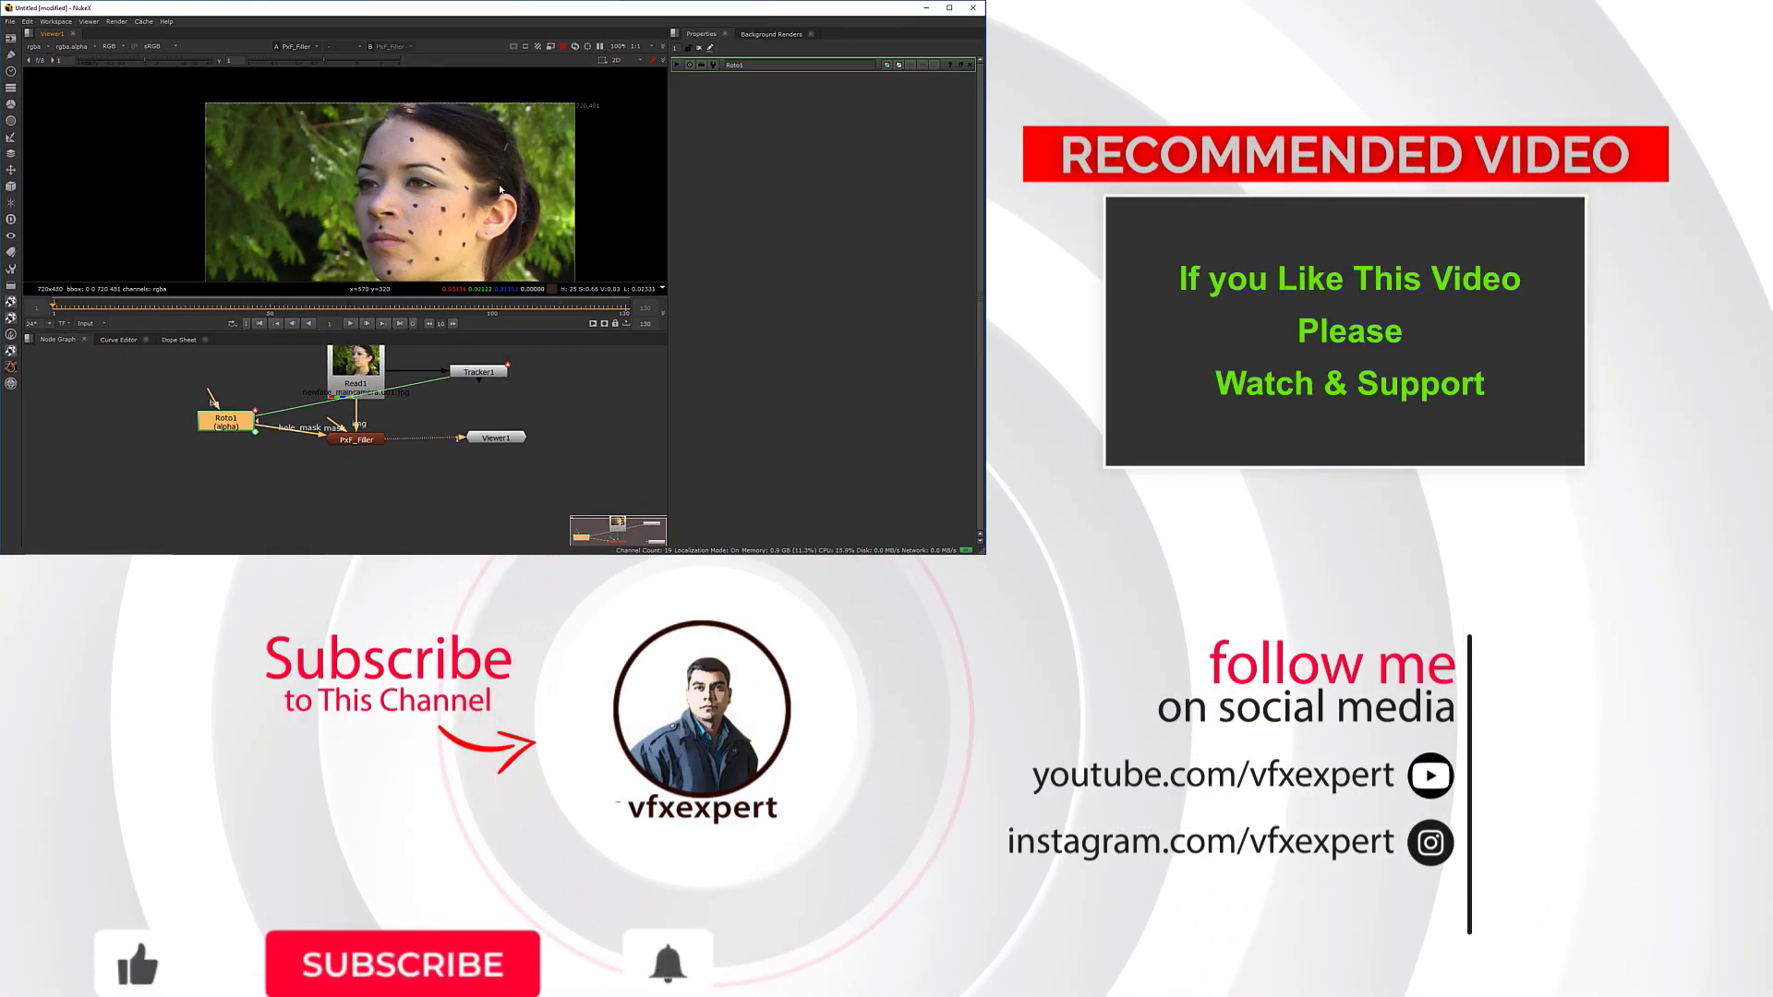
Step: Play the cleaned-up shot from frame 1 and stop around frame 22
left_click(352, 324)
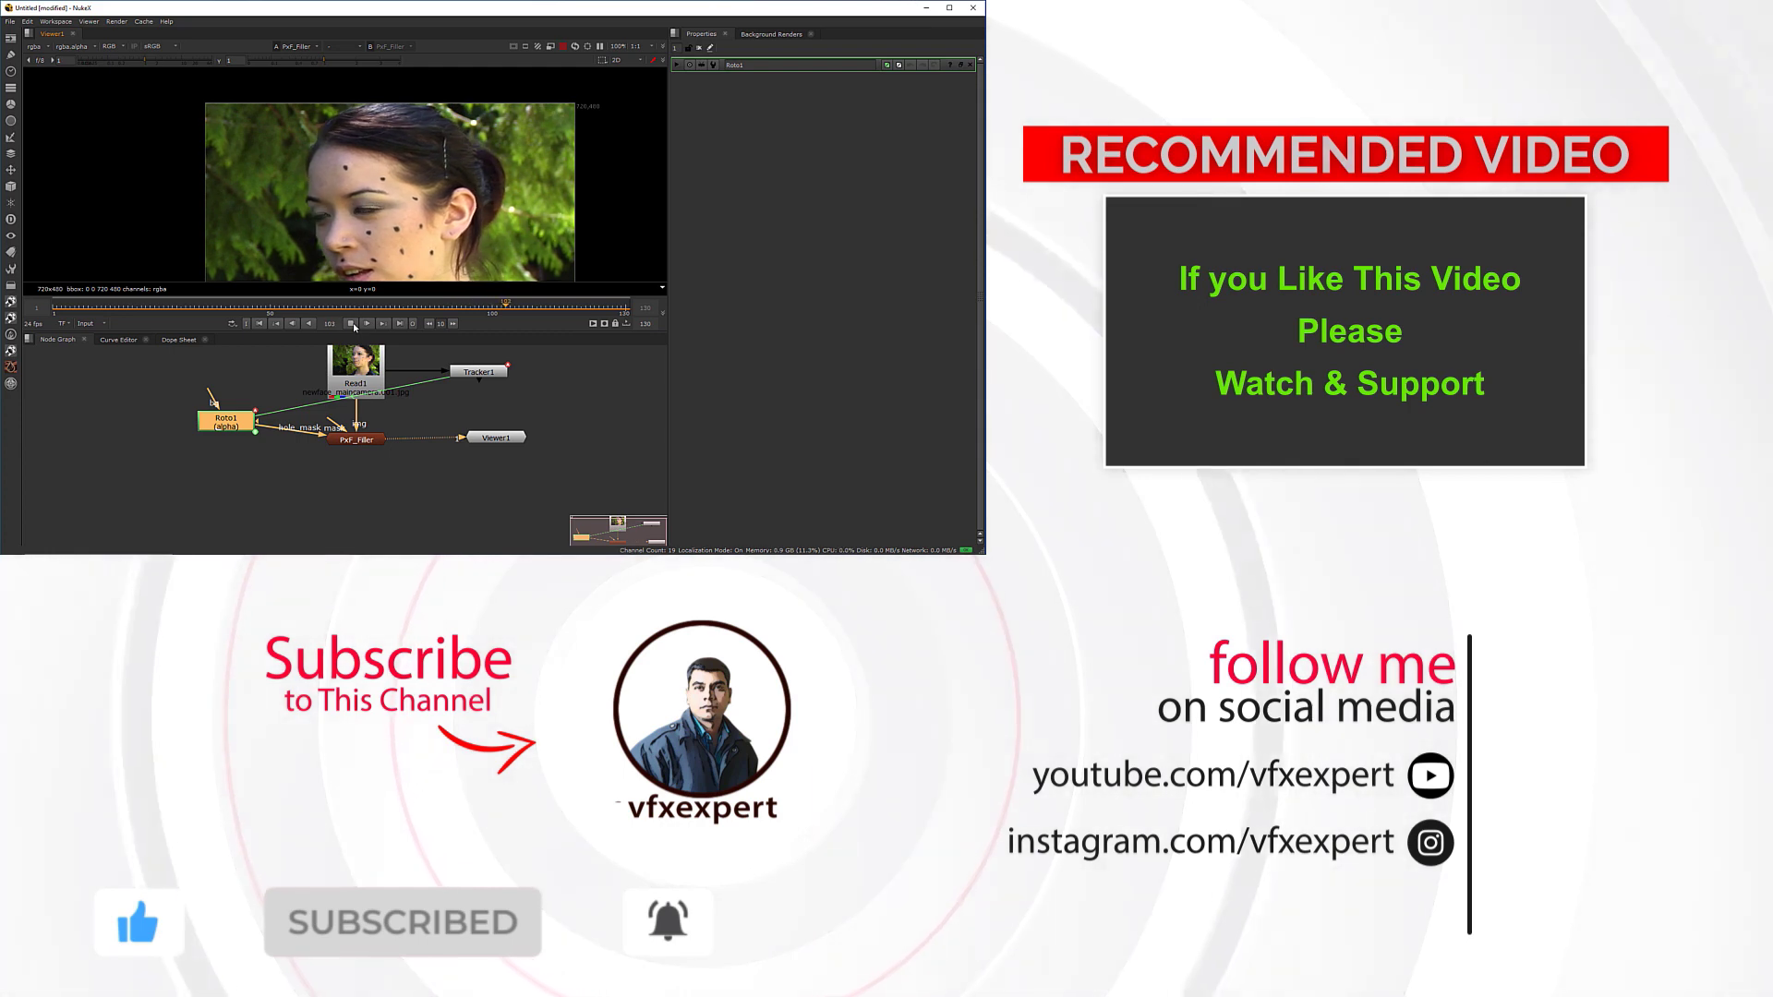
left_click(352, 324)
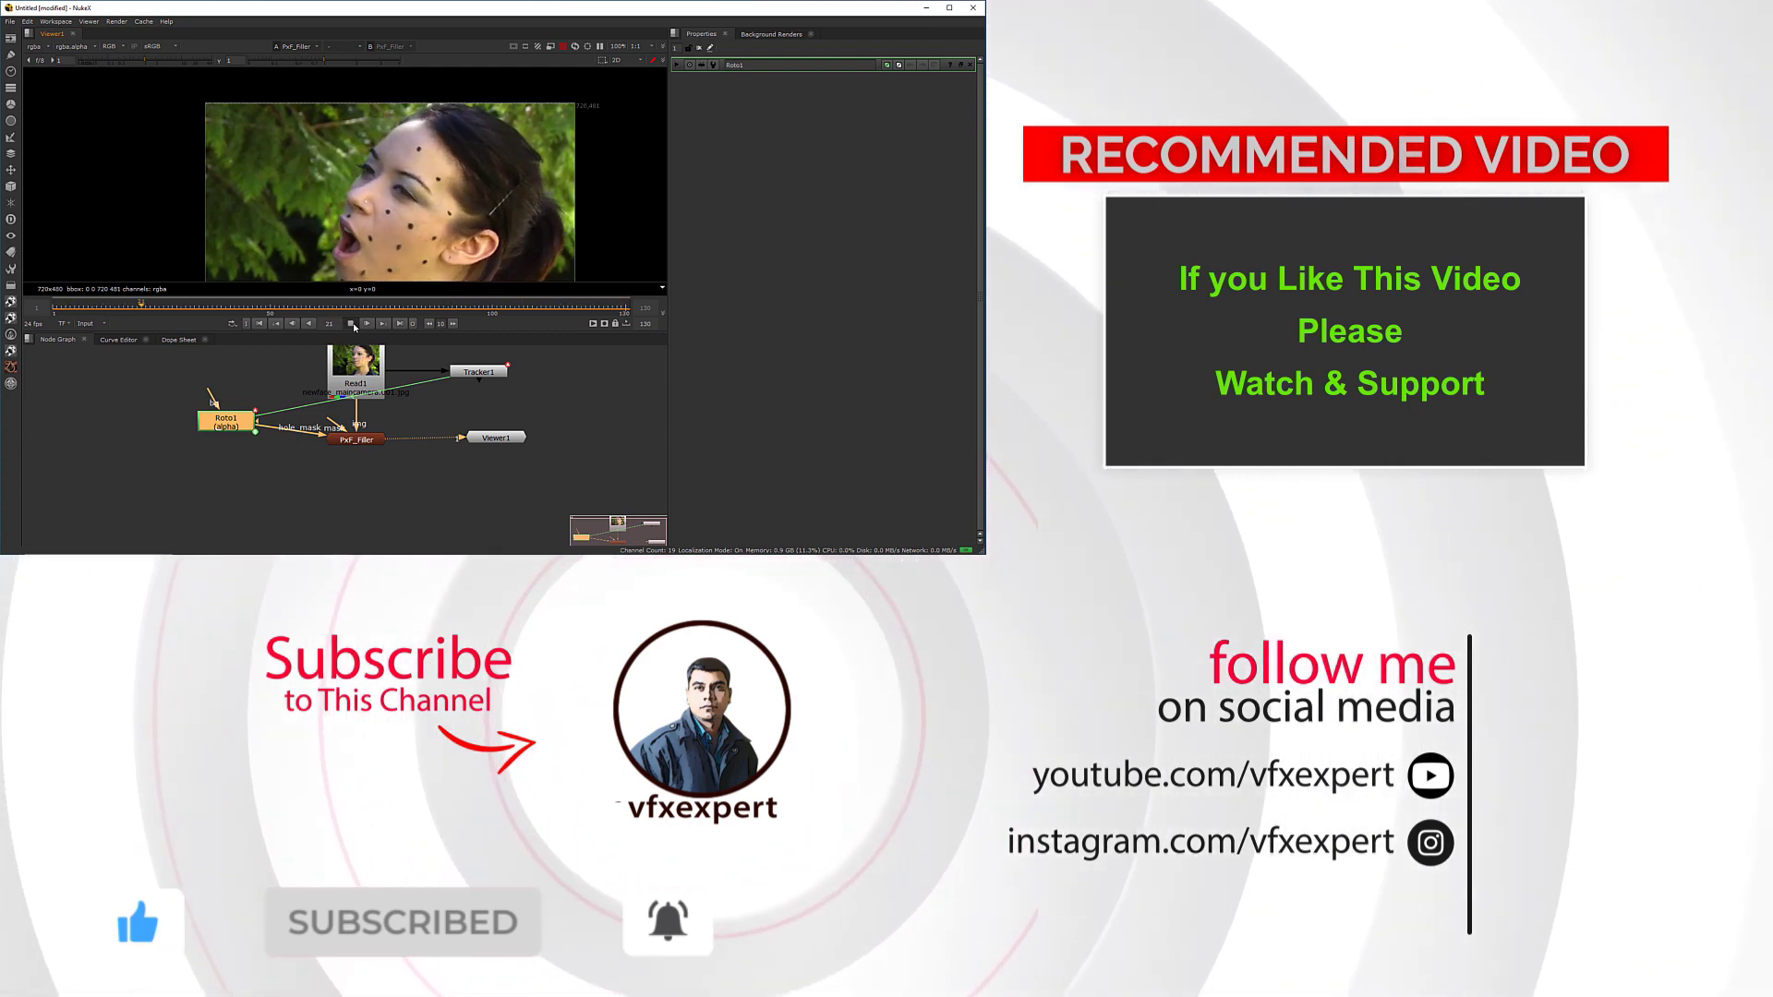